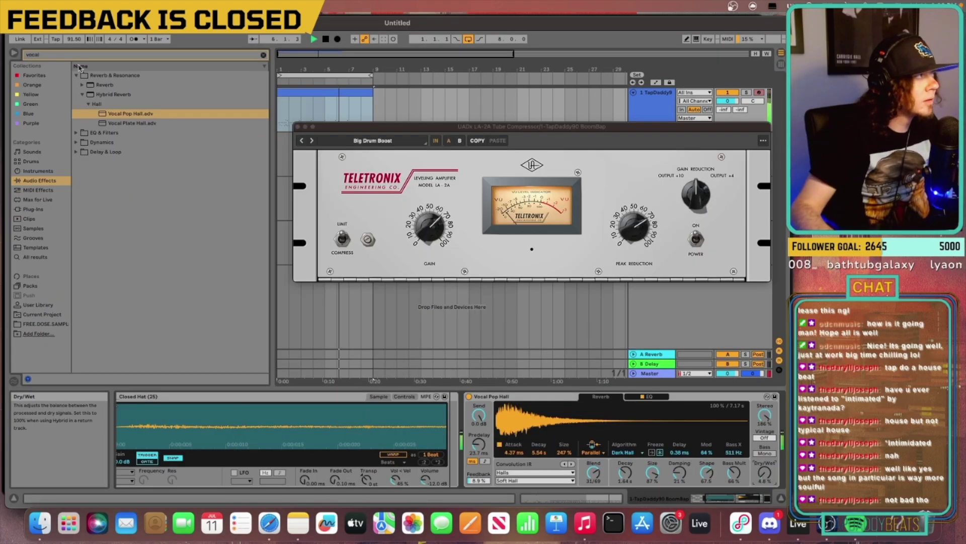
# Step: Search the plug-ins for RC, add XLN Audio's RC-20 Retro to the drum track's device chain, and bypass the Vocal Pop Hall reverb
pyautogui.moveTo(49, 54); pyautogui.dragTo(7, 51)
pyautogui.press('BackSpace')
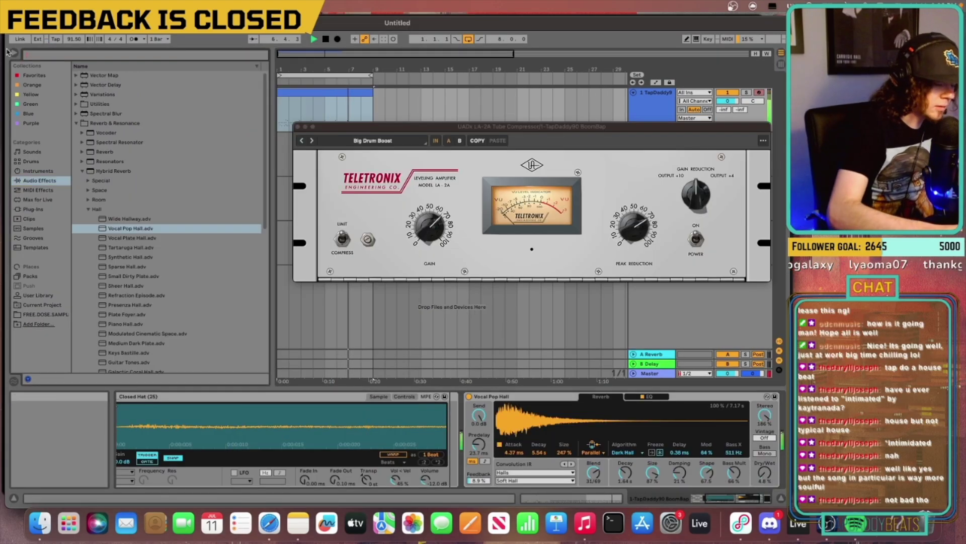
pyautogui.write('c')
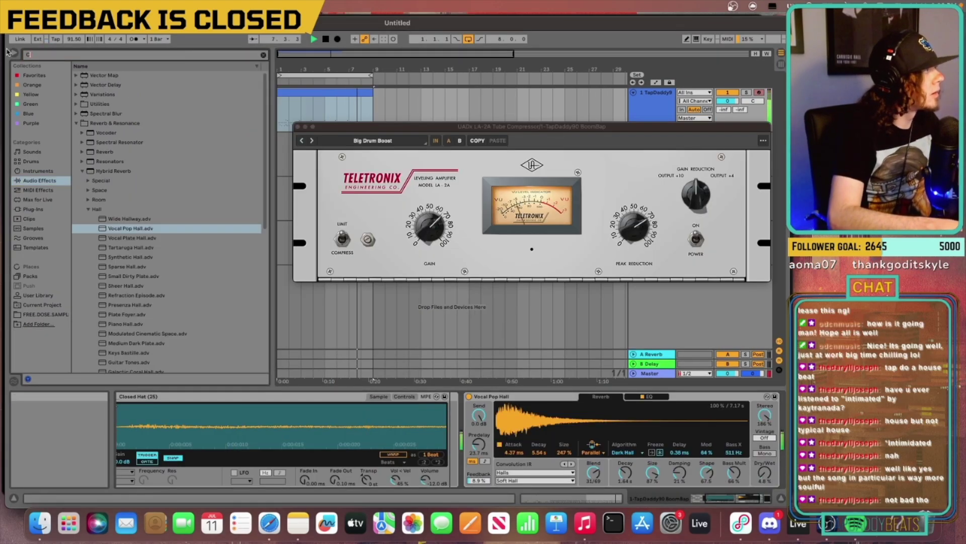
pyautogui.write('C')
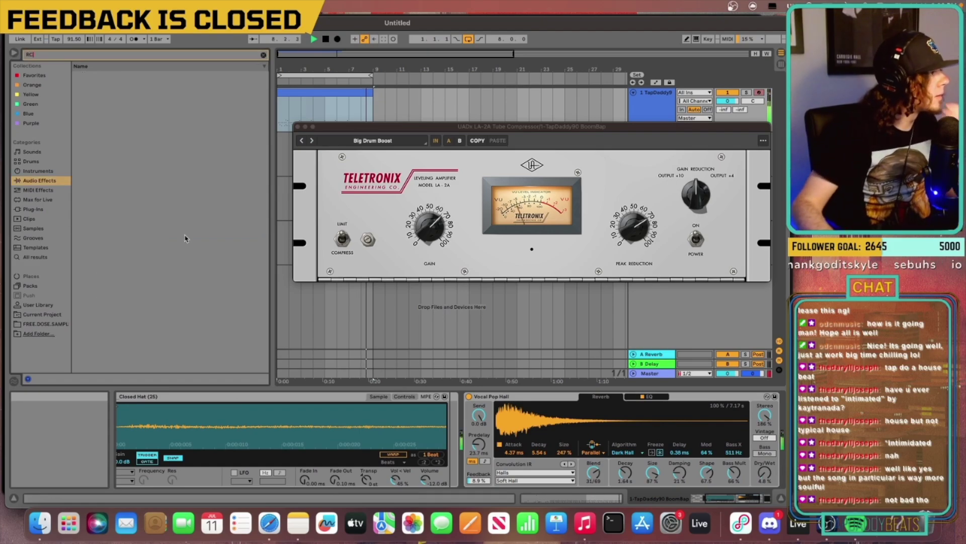
pyautogui.click(468, 396)
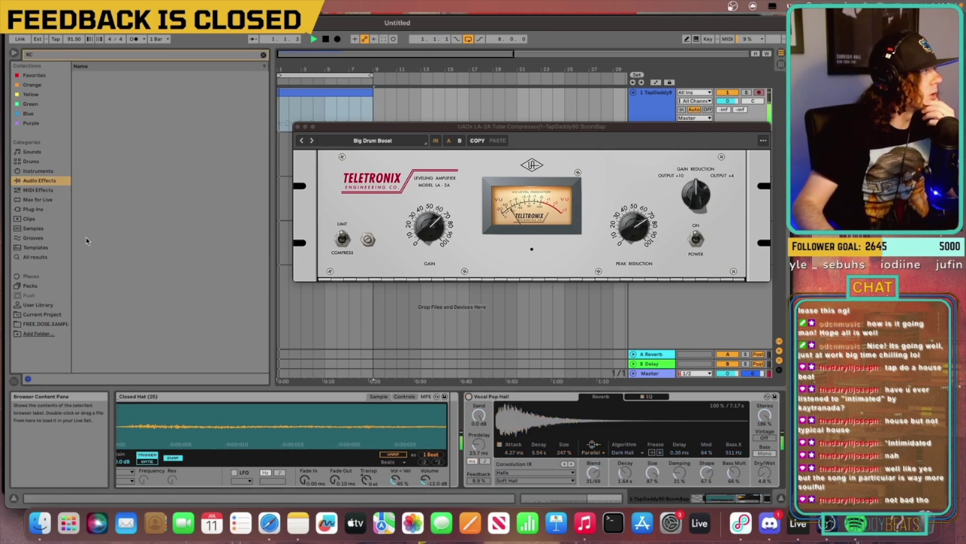
pyautogui.click(33, 209)
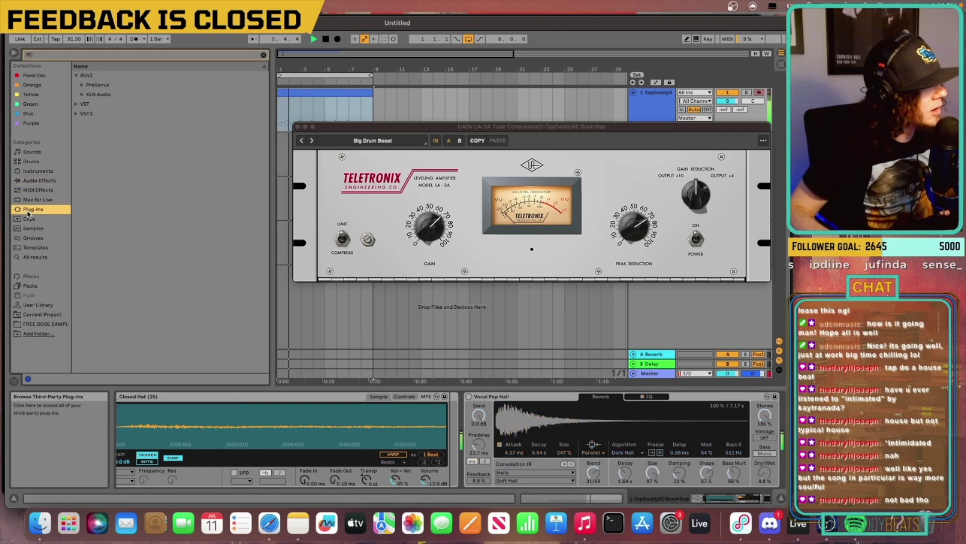
pyautogui.click(82, 95)
pyautogui.moveTo(123, 104); pyautogui.dragTo(480, 412)
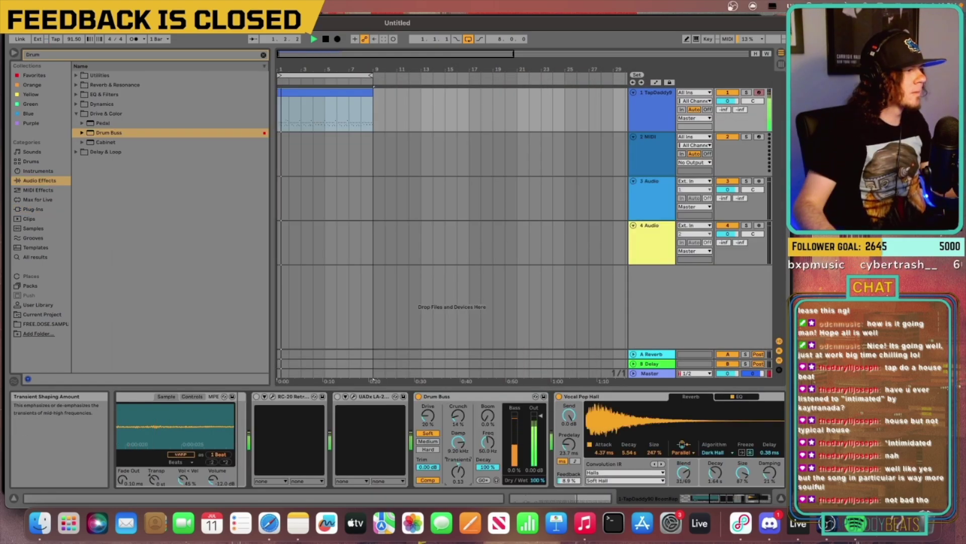
# Step: Set Drum Buss Transients to 0.17 and Boom to 8.7%, toggle SketchCassette II's NR Comp. switch, and stop playback
pyautogui.moveTo(458, 471); pyautogui.dragTo(458, 469)
pyautogui.moveTo(488, 416); pyautogui.dragTo(488, 407)
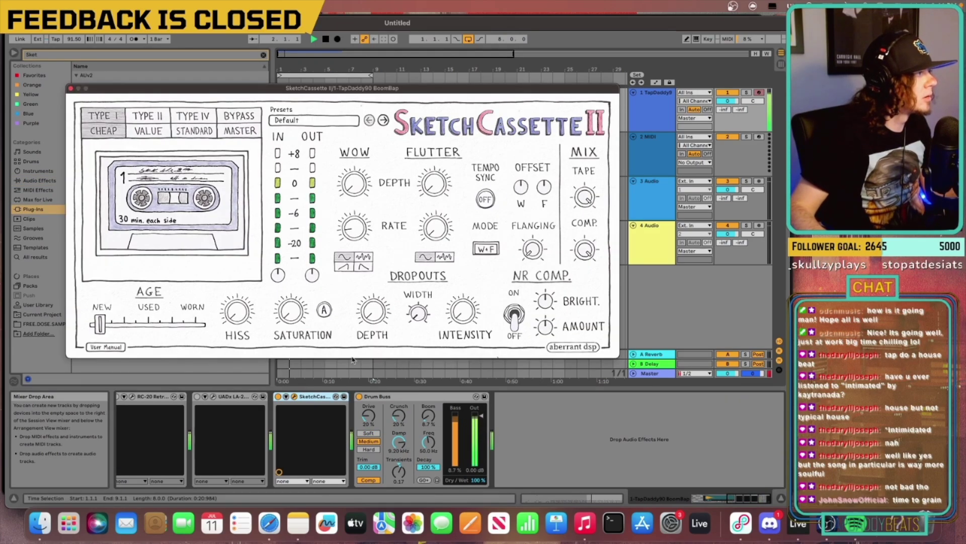
pyautogui.click(514, 312)
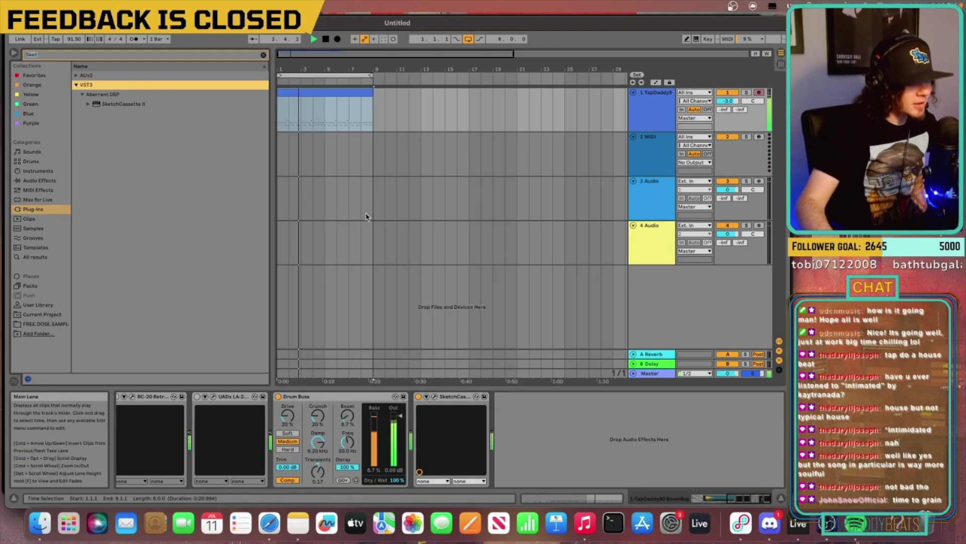
pyautogui.press('space')
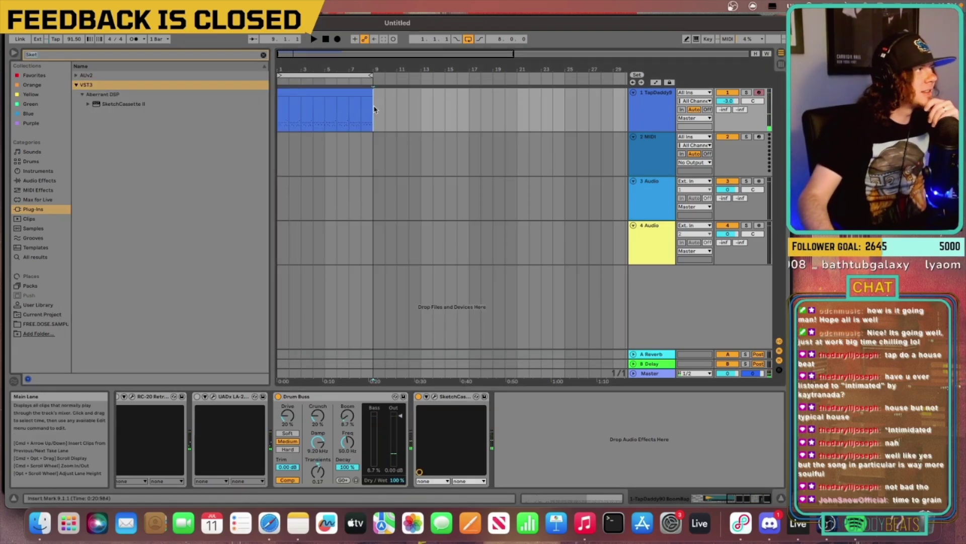
pyautogui.click(370, 109)
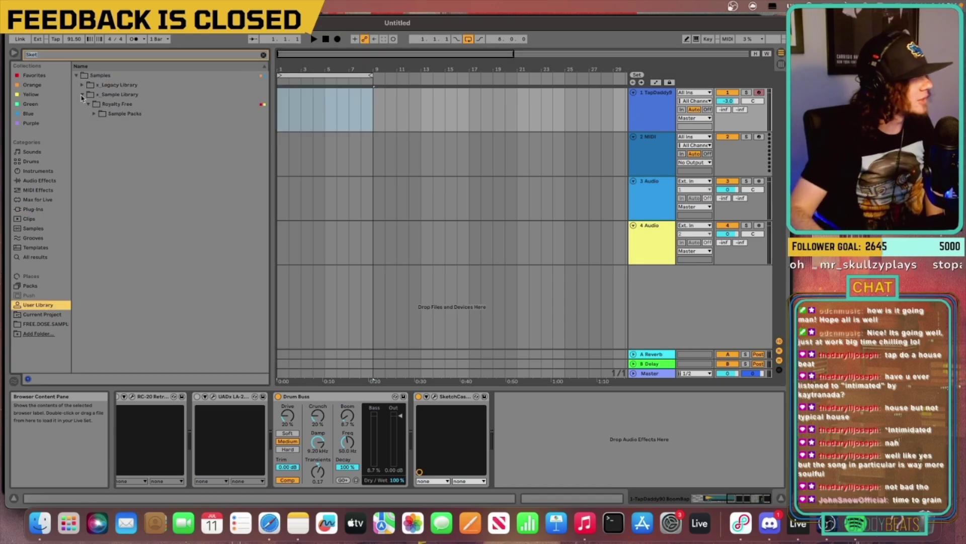
# Step: Browse the sample library to the Cymatics RnB loops and audition the Ziplock 120 BPM F Maj Rhodes, Pad, Lead, Bass and Arp stems
pyautogui.click(82, 95)
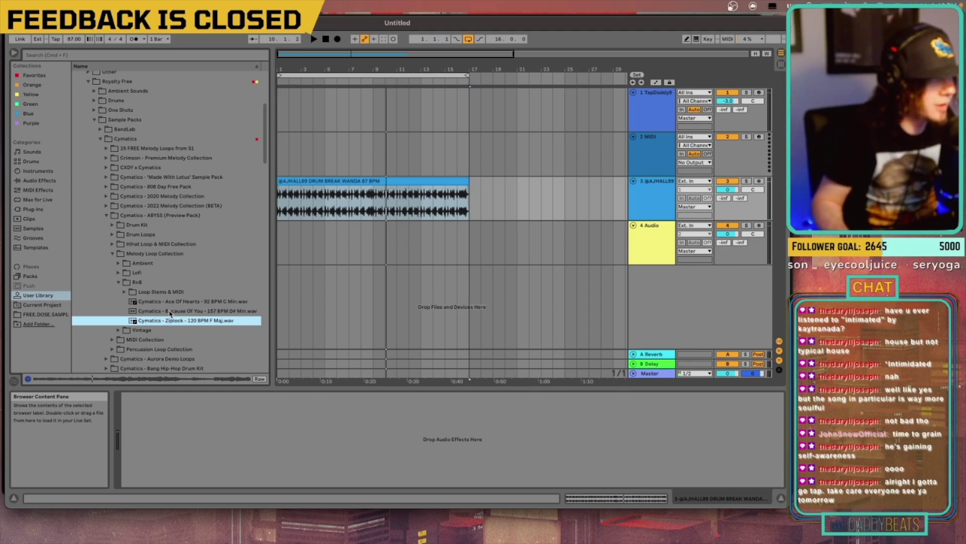
pyautogui.click(170, 312)
pyautogui.click(194, 334)
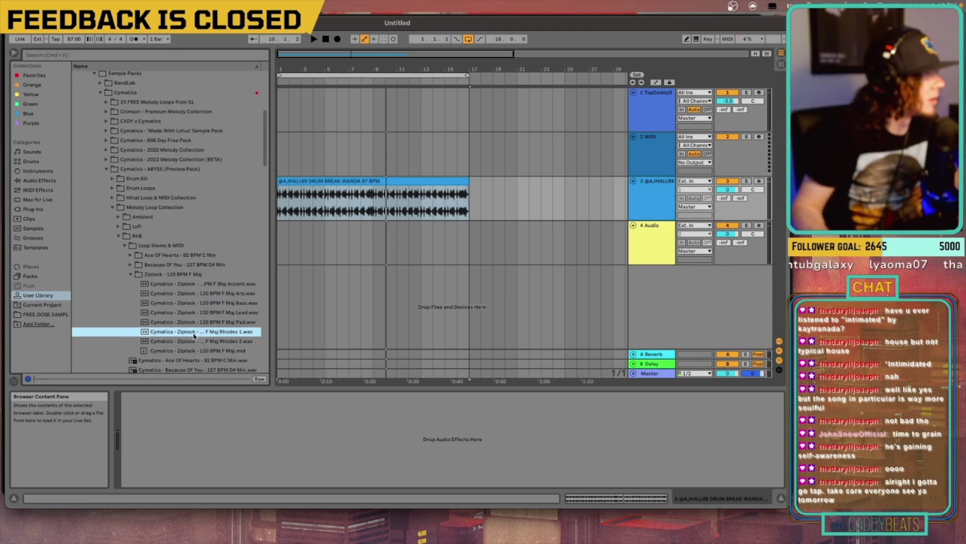
pyautogui.click(194, 342)
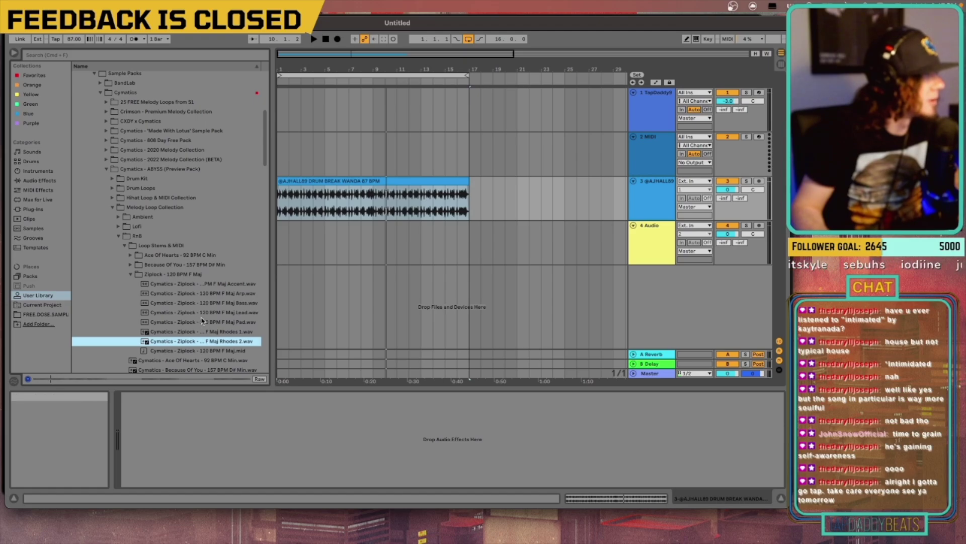
pyautogui.click(201, 323)
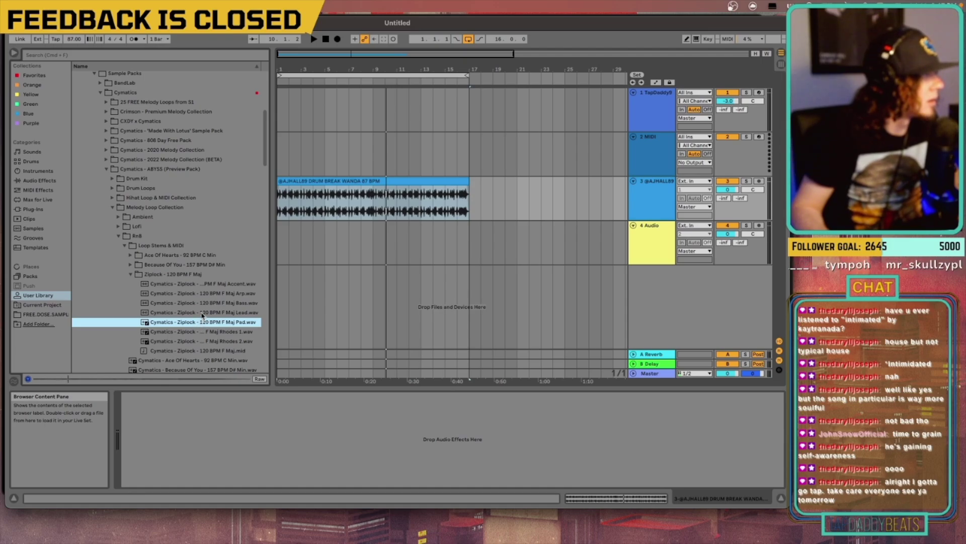
pyautogui.click(202, 313)
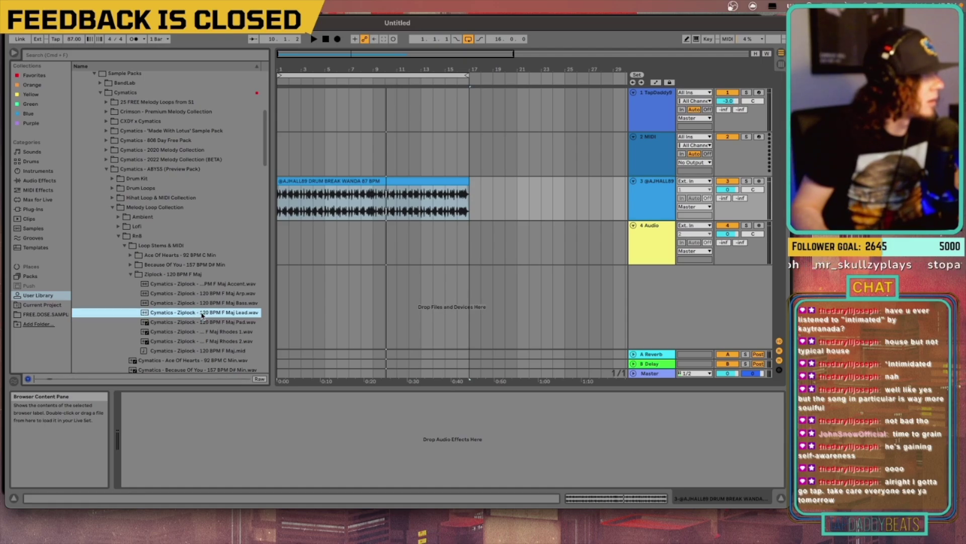
pyautogui.click(206, 303)
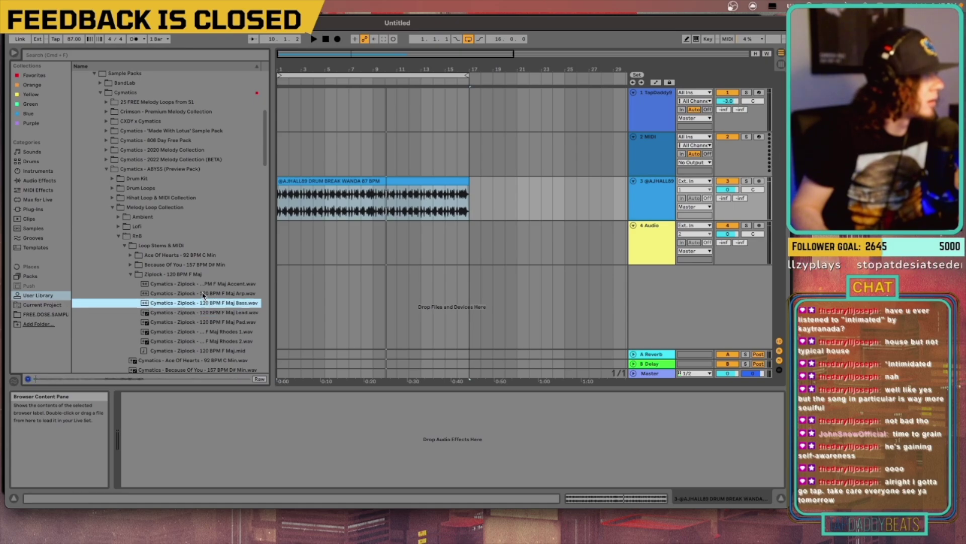
pyautogui.click(204, 294)
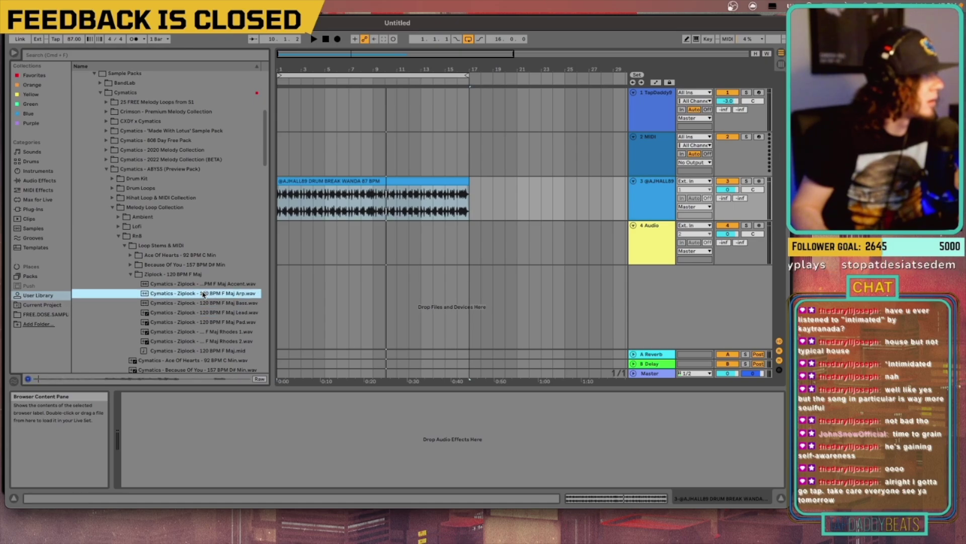
pyautogui.click(199, 334)
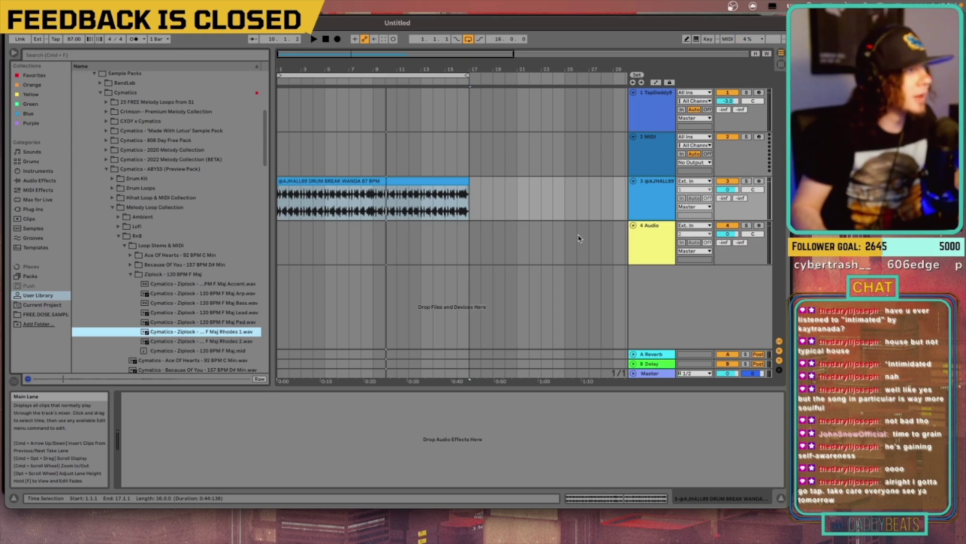
# Step: Move the drum break track up in the arrangement and remove the BoomBap drum track above it
pyautogui.click(647, 197)
pyautogui.press('space')
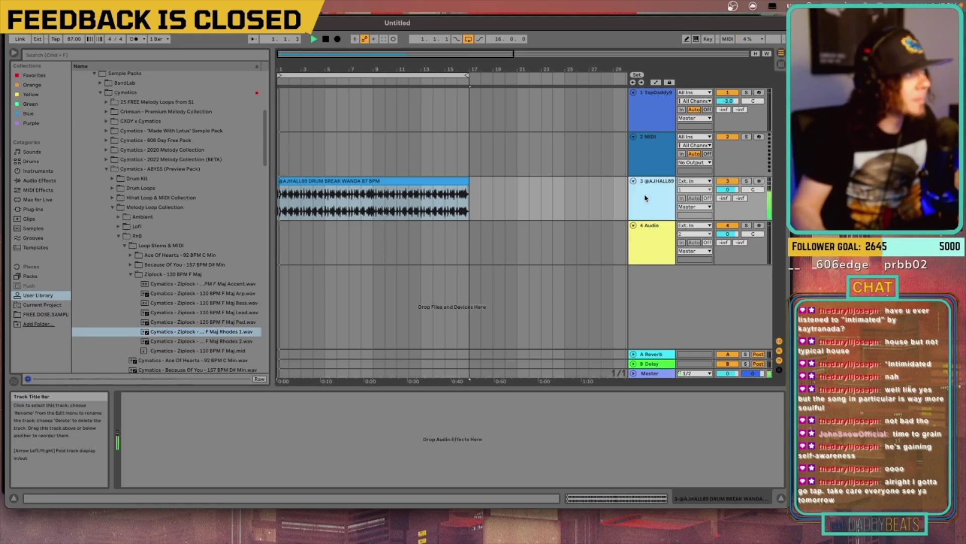
pyautogui.moveTo(649, 193); pyautogui.dragTo(654, 143)
pyautogui.click(657, 111)
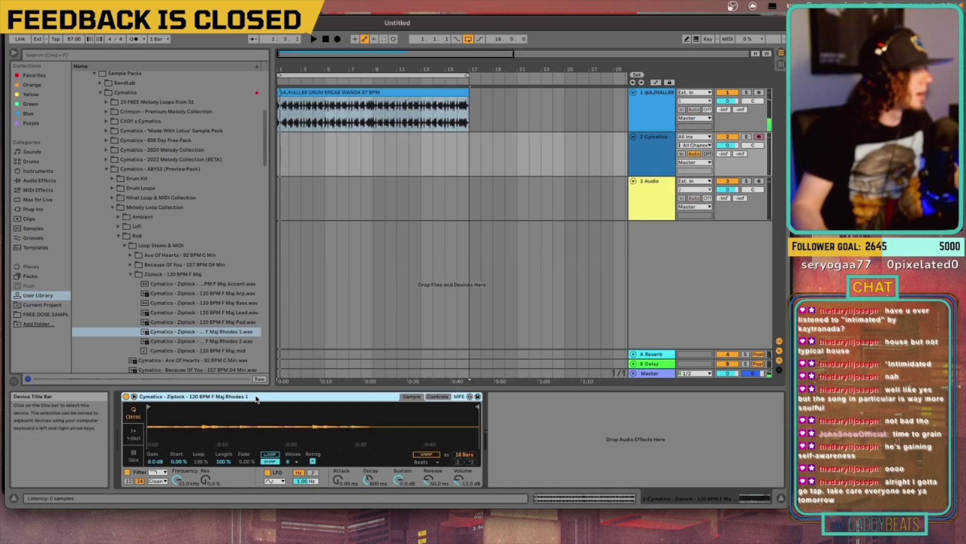
# Step: Delete the Rhodes 1 sampler from the MIDI track and place the Ziplock Rhodes 1 sample at bar 1 of the yellow audio track
pyautogui.press('Delete')
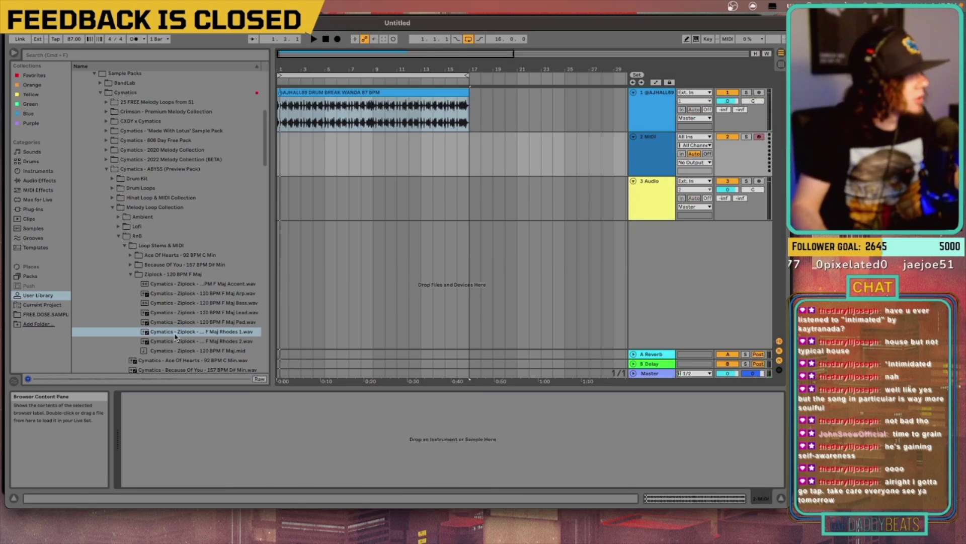
pyautogui.moveTo(175, 332); pyautogui.dragTo(279, 214)
pyautogui.click(613, 495)
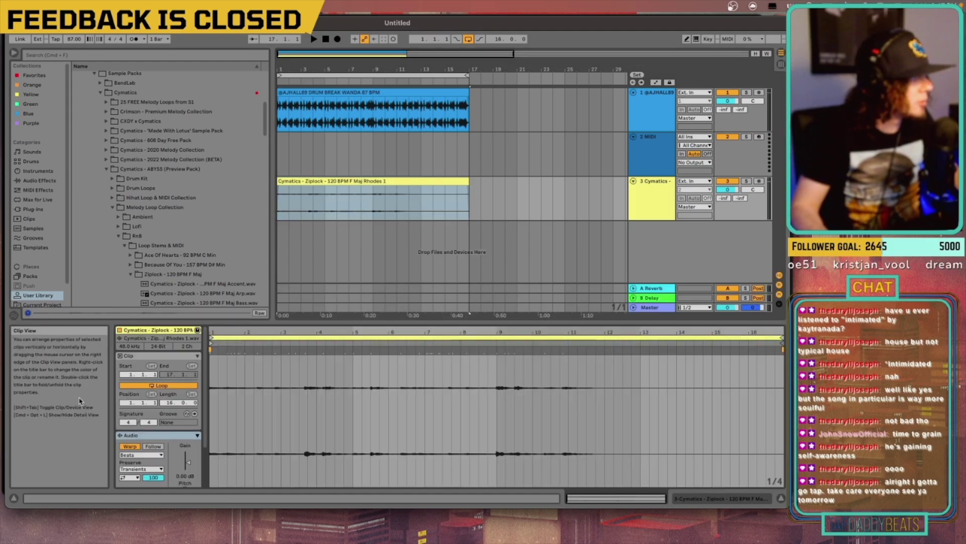
# Step: Raise the Rhodes 1 clip's gain to 14.3 dB while playing it with the drum break
pyautogui.moveTo(188, 462); pyautogui.dragTo(187, 459)
pyautogui.press('space')
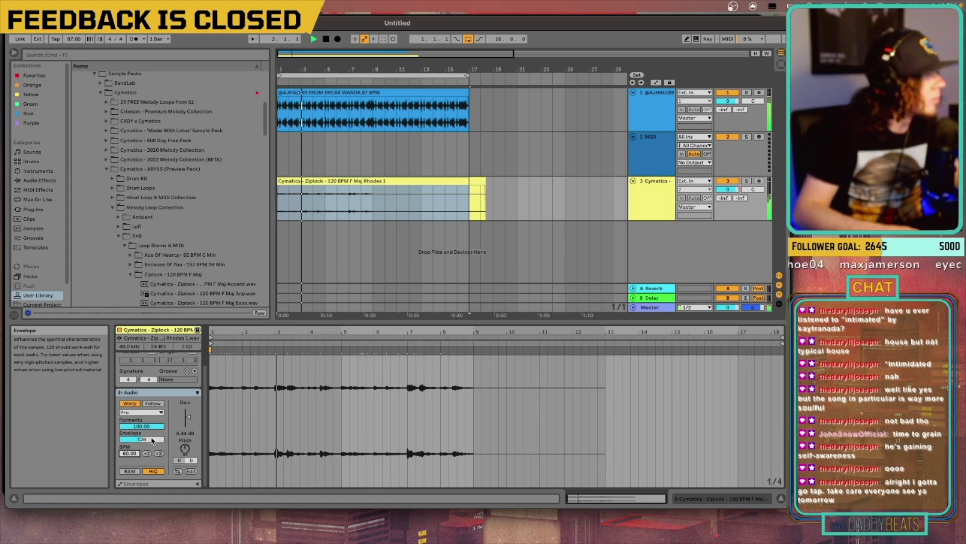
pyautogui.moveTo(188, 417); pyautogui.dragTo(188, 412)
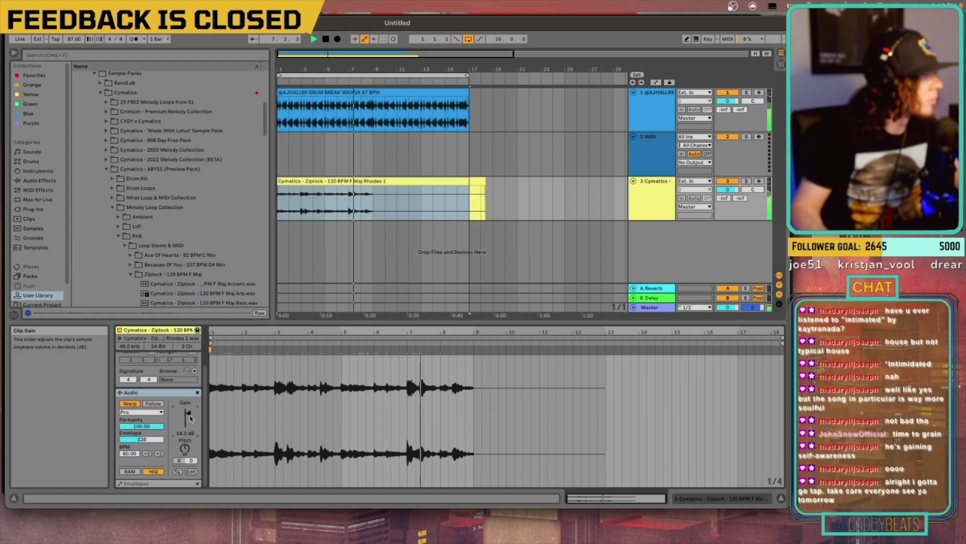
pyautogui.scroll(-3, 210, 246)
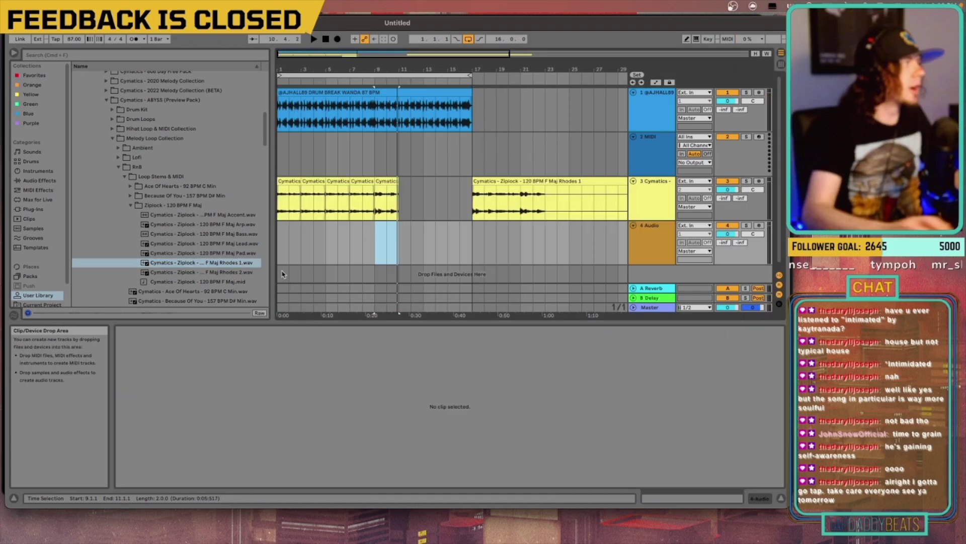
# Step: Play the chopped Rhodes track from the start and paste a one-bar Rhodes slice from bar 8 at bar 10
pyautogui.click(280, 201)
pyautogui.press('space')
pyautogui.moveTo(439, 58); pyautogui.dragTo(403, 204)
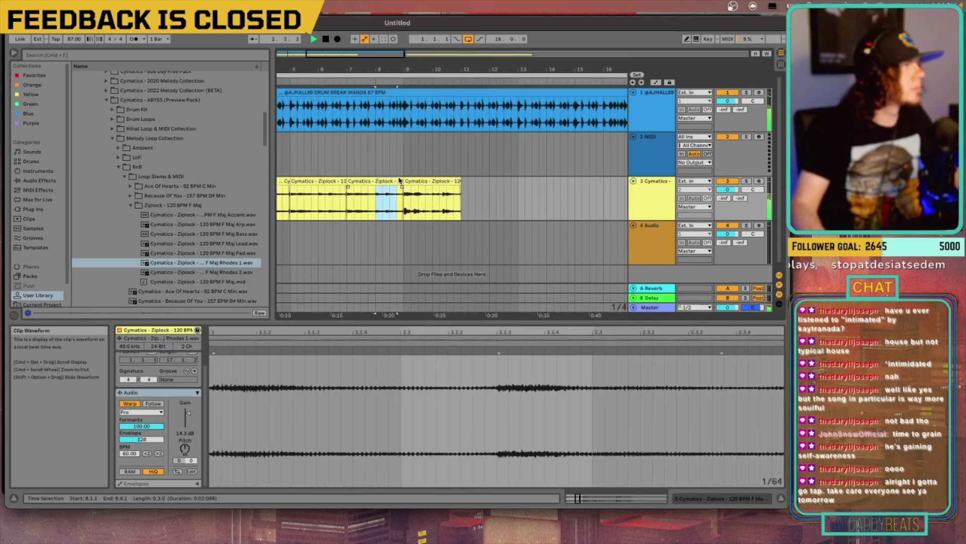
pyautogui.click(434, 203)
pyautogui.press('super+v')
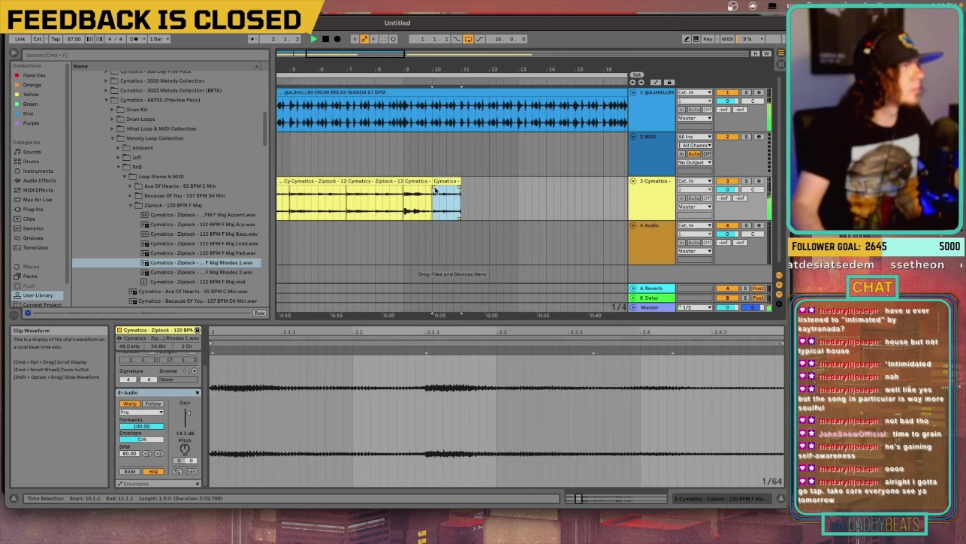
# Step: Split the drum break around bar 9 and cut out about three beats to leave a gap
pyautogui.moveTo(371, 57); pyautogui.dragTo(370, 26)
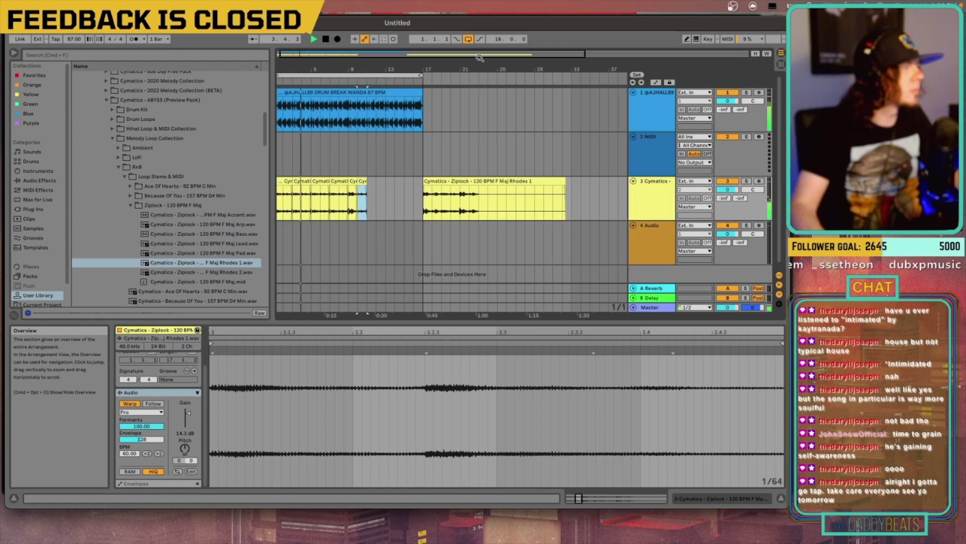
pyautogui.click(347, 105)
pyautogui.moveTo(374, 55)
pyautogui.mouseDown()
pyautogui.moveTo(371, 92)
pyautogui.moveTo(395, 95)
pyautogui.mouseUp()
pyautogui.press('super+e')
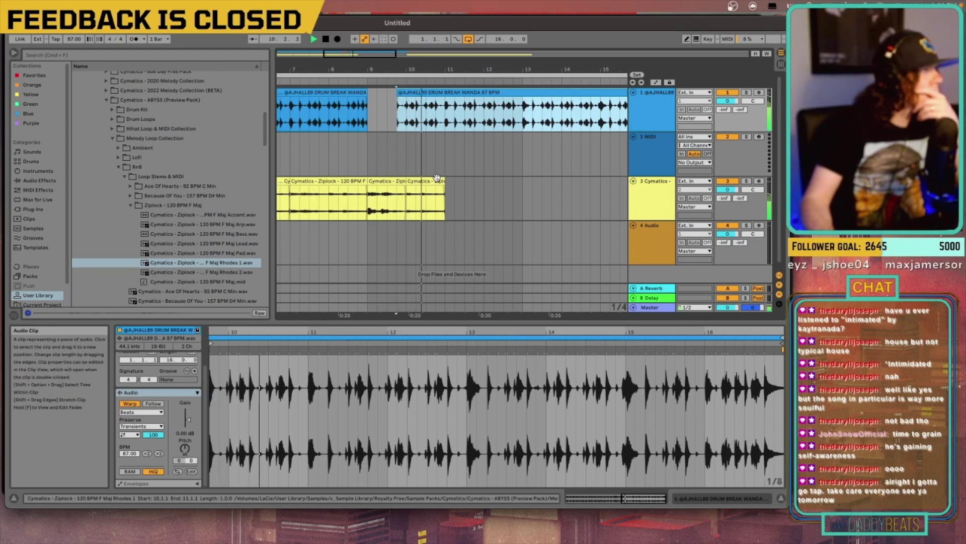
# Step: Extend the chopped Rhodes pattern past bar 10 and play the arrangement
pyautogui.click(426, 199)
pyautogui.moveTo(375, 58); pyautogui.dragTo(372, 37)
pyautogui.press('space')
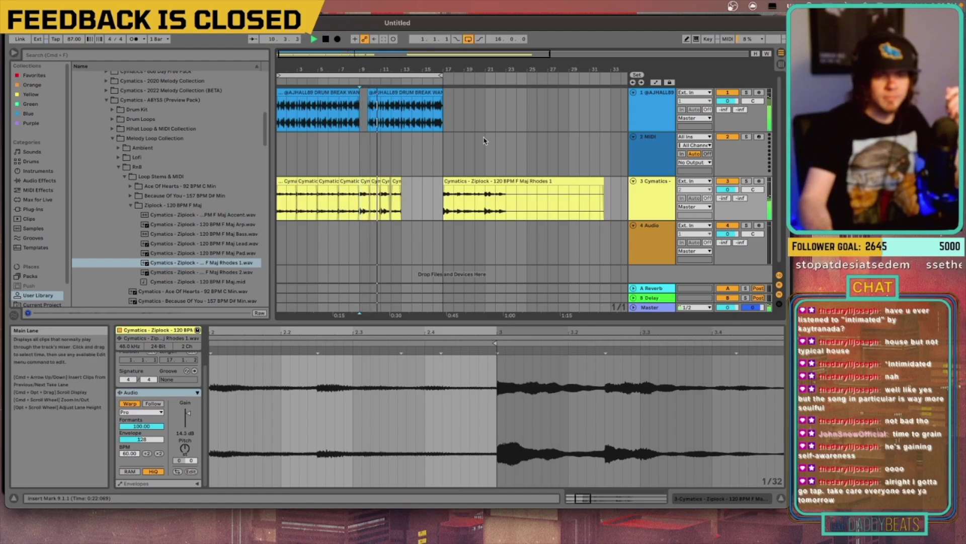
# Step: Lower the gain of the Rhodes slice at bar 9 to 10.1 dB and play it back
pyautogui.click(365, 182)
pyautogui.press('space')
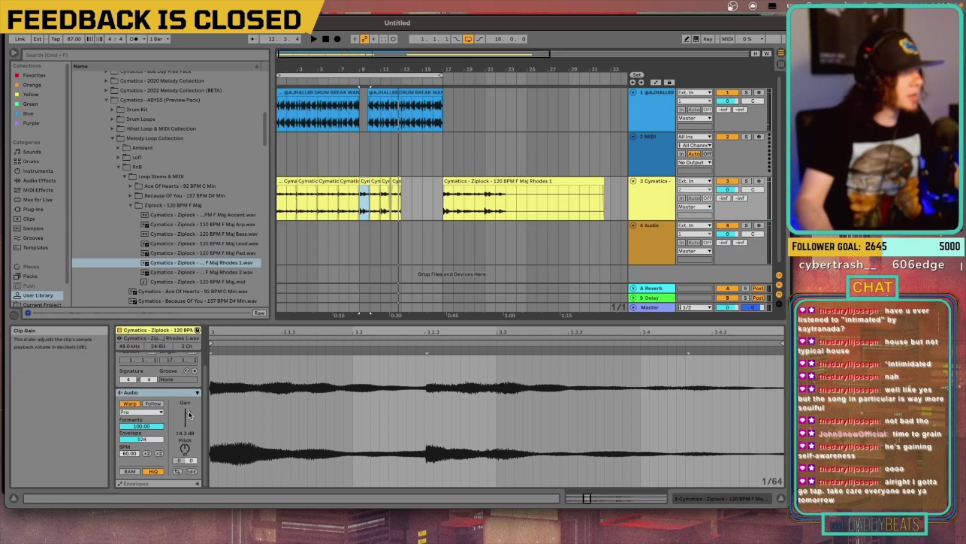
pyautogui.moveTo(189, 414); pyautogui.dragTo(189, 424)
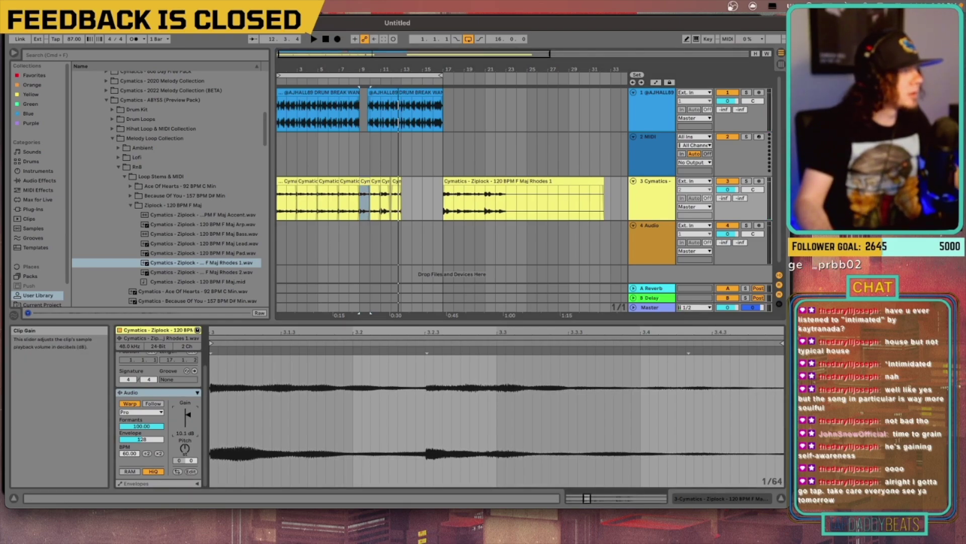
pyautogui.press('space')
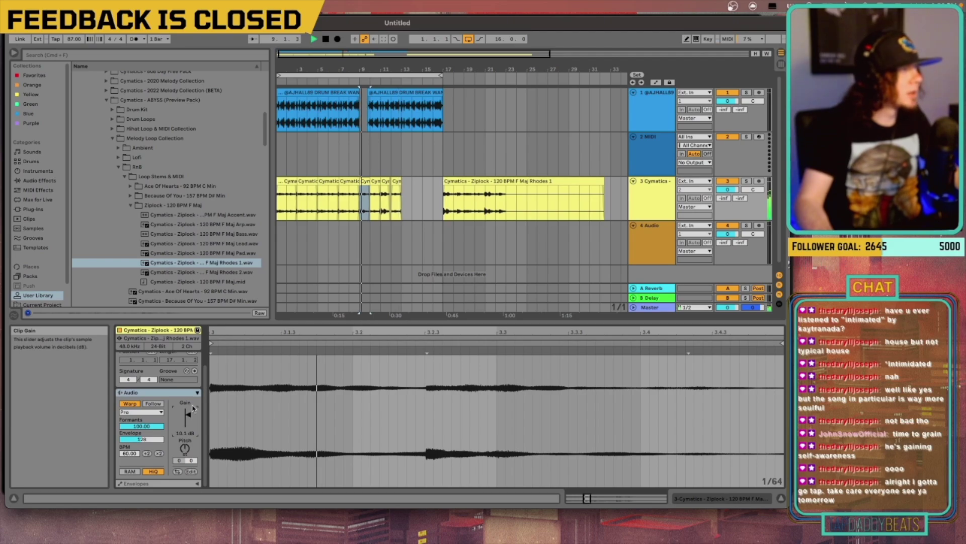
# Step: Fill the Rhodes track with slices up to bar 17 and return the insert marker to the start of the arrangement
pyautogui.moveTo(377, 55); pyautogui.dragTo(459, 202)
pyautogui.click(466, 180)
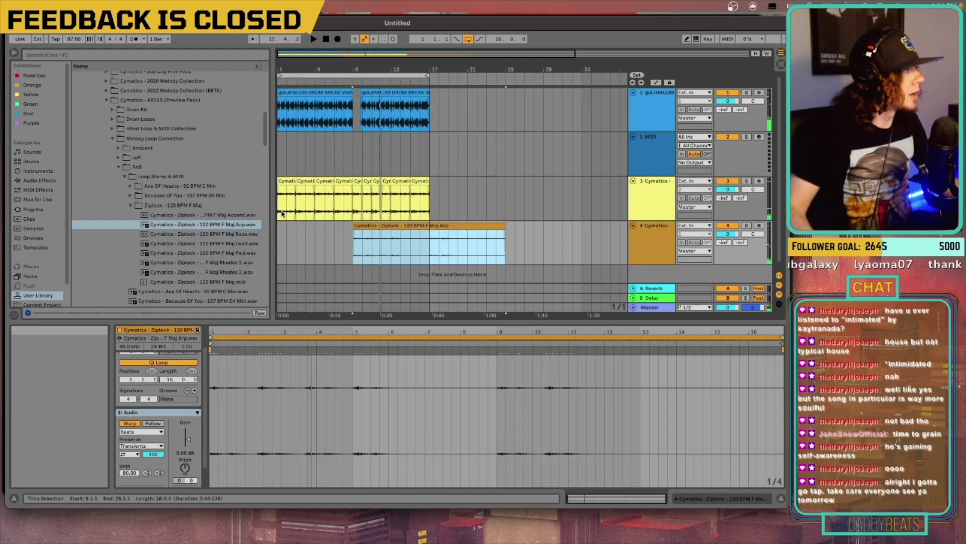
pyautogui.click(283, 211)
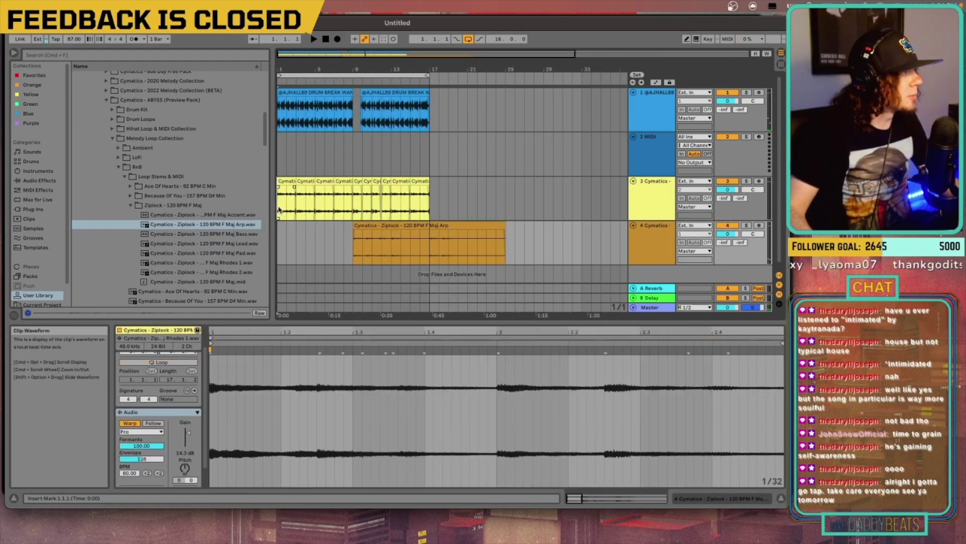
# Step: Set the Arp clip's warp mode to Complex Pro with a BPM of 60 and play it back
pyautogui.scroll(-3, 167, 434)
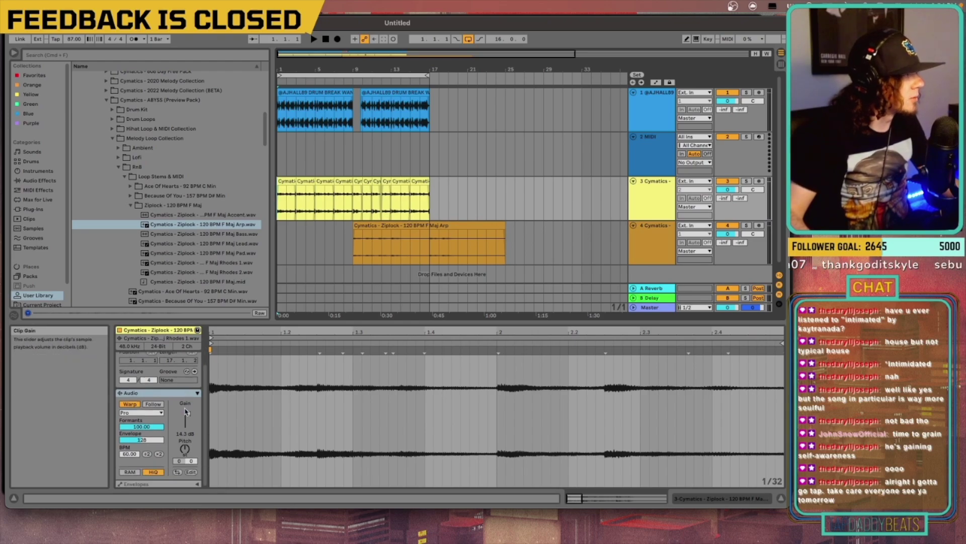
pyautogui.click(371, 225)
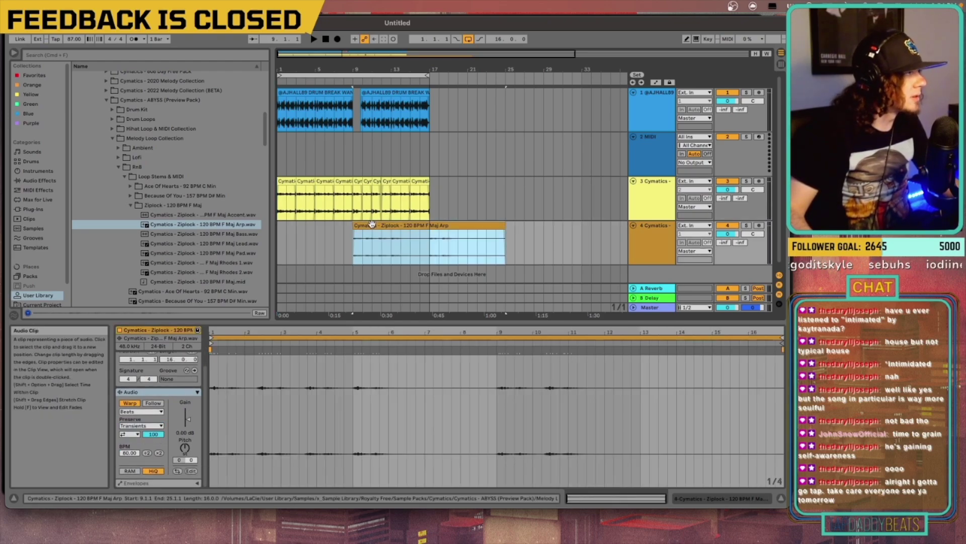
pyautogui.click(142, 411)
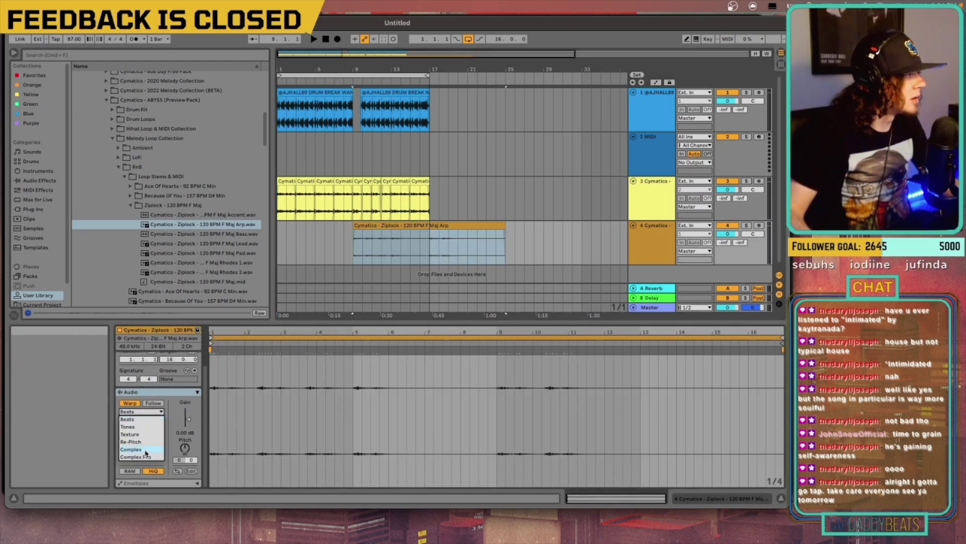
pyautogui.click(142, 461)
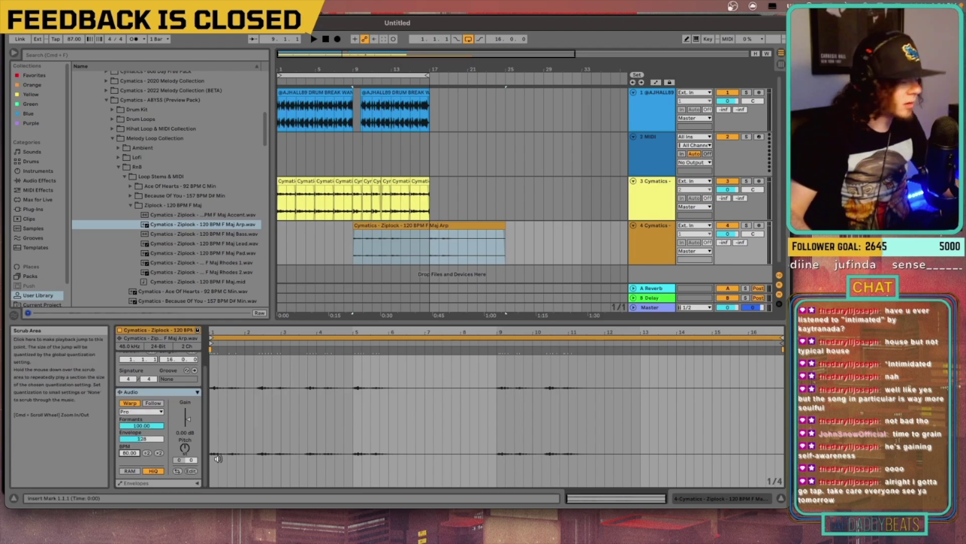
pyautogui.write('60')
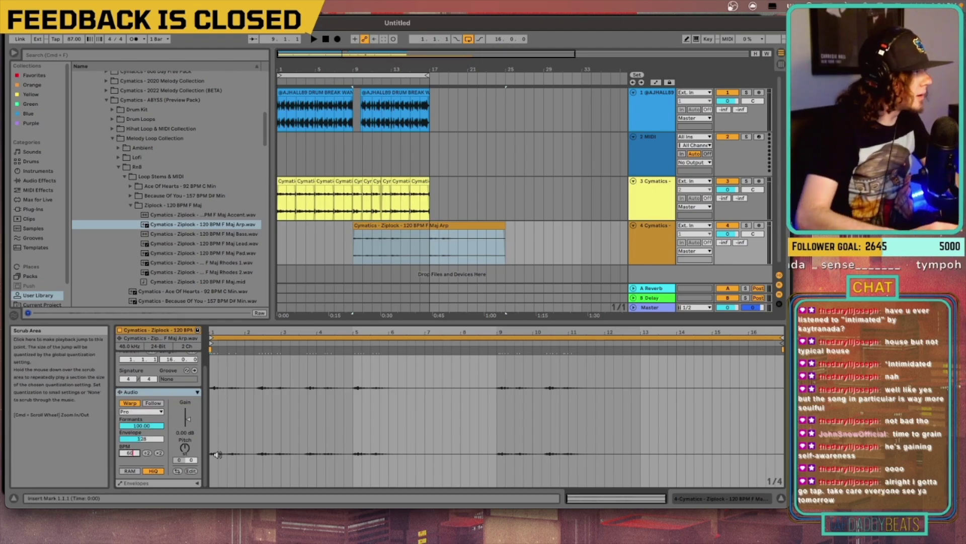
pyautogui.press('Return')
pyautogui.press('space')
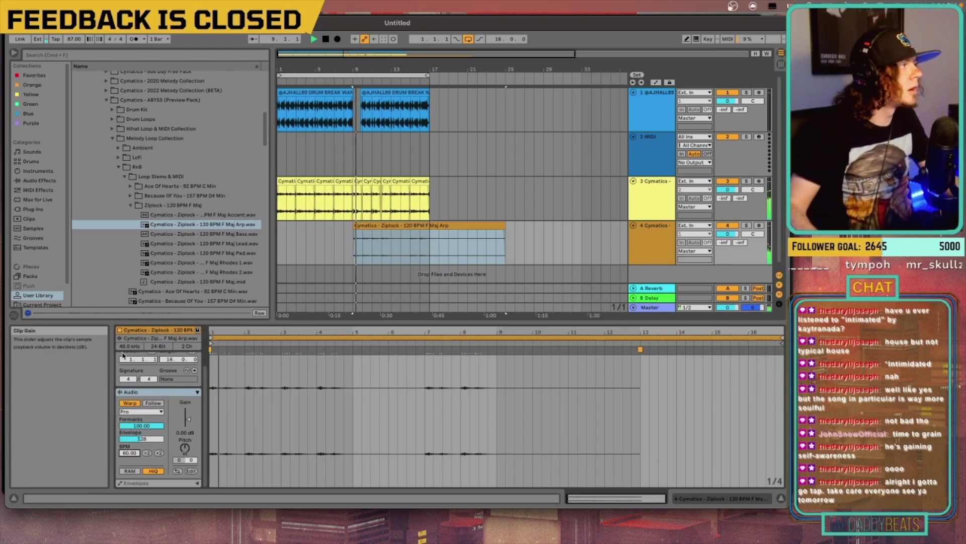
# Step: Split the Arp clip at bar 10, shift the remainder to bar 11, and play from bar 9
pyautogui.moveTo(362, 55); pyautogui.dragTo(345, 225)
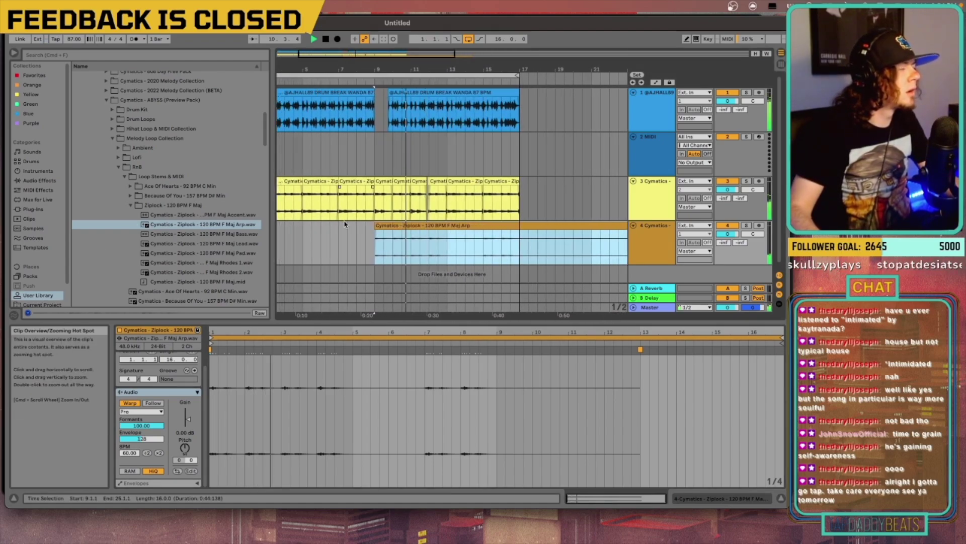
pyautogui.click(407, 241)
pyautogui.press('space')
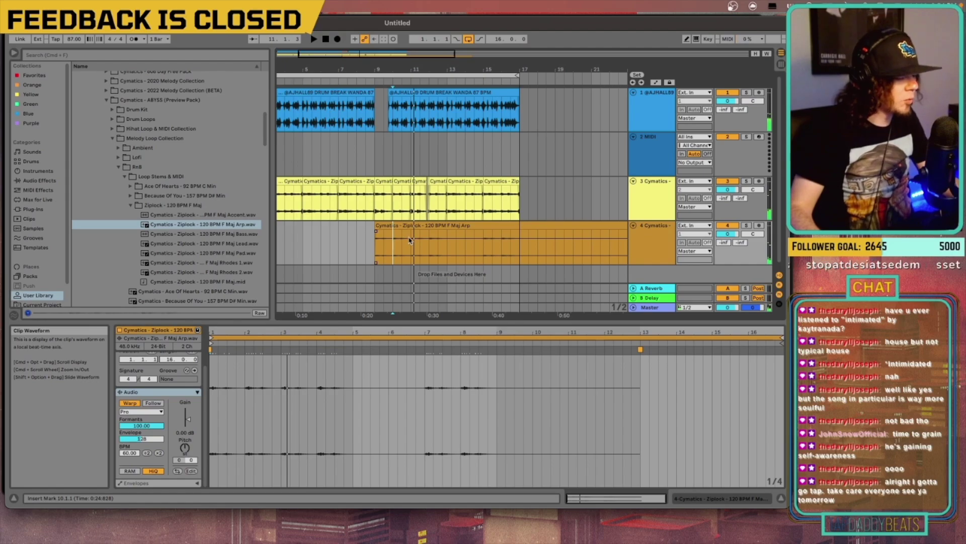
pyautogui.press('super+e')
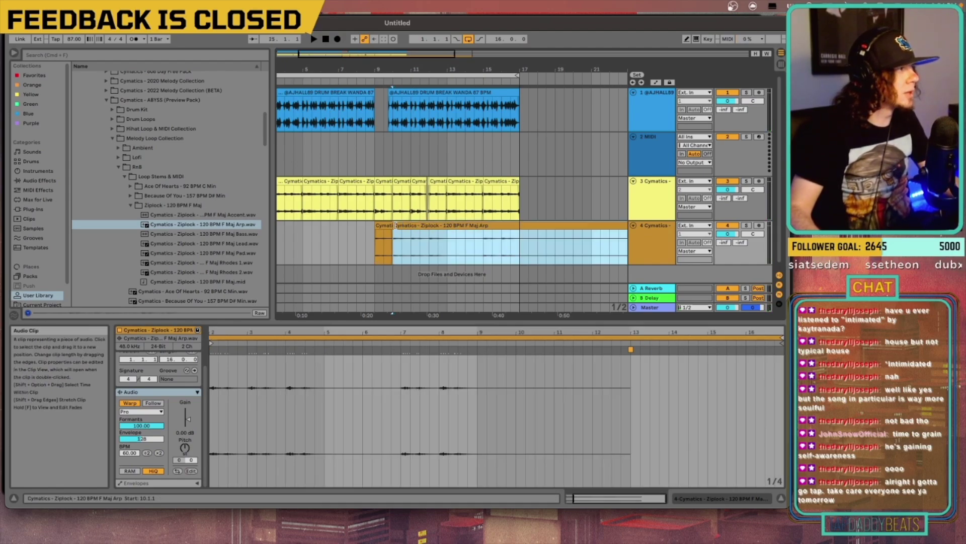
pyautogui.moveTo(396, 225); pyautogui.dragTo(413, 225)
pyautogui.click(388, 240)
pyautogui.press('space')
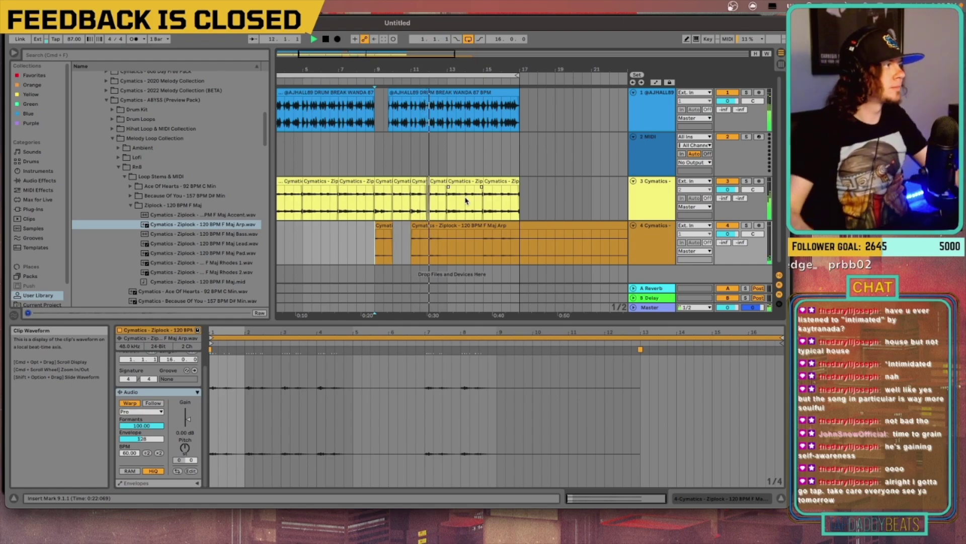
# Step: Split the Arp clip at bar 12 and move the remainder to bar 16
pyautogui.click(433, 241)
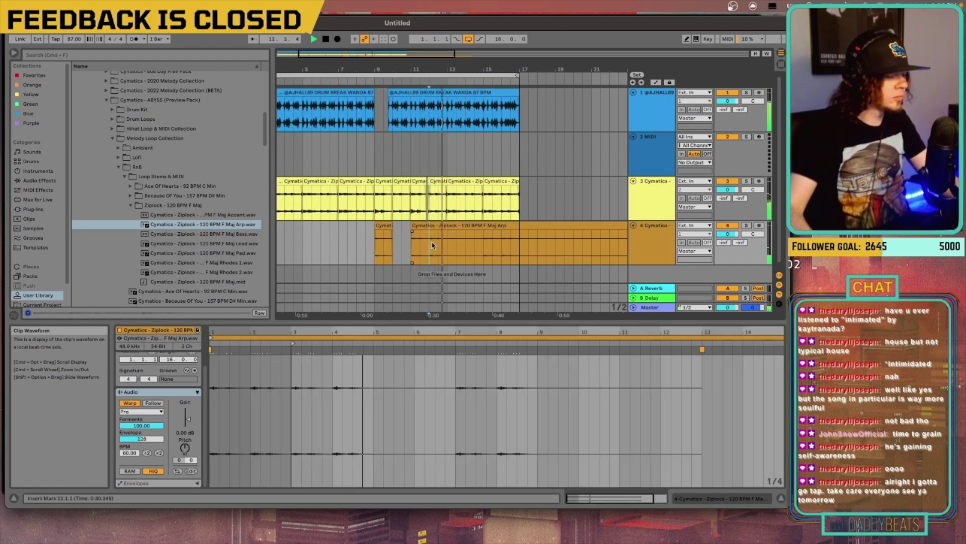
pyautogui.press('super+e')
pyautogui.moveTo(431, 225); pyautogui.dragTo(501, 232)
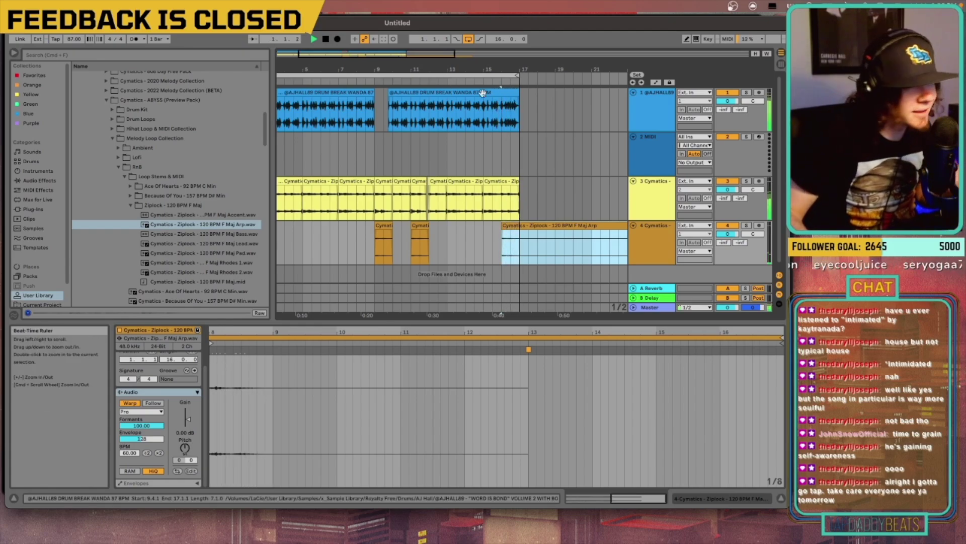
# Step: Split the last Arp slice at bar 17, delete everything after it, and stop playback after listening
pyautogui.moveTo(439, 56)
pyautogui.mouseDown()
pyautogui.moveTo(439, 22)
pyautogui.moveTo(439, 54)
pyautogui.mouseUp()
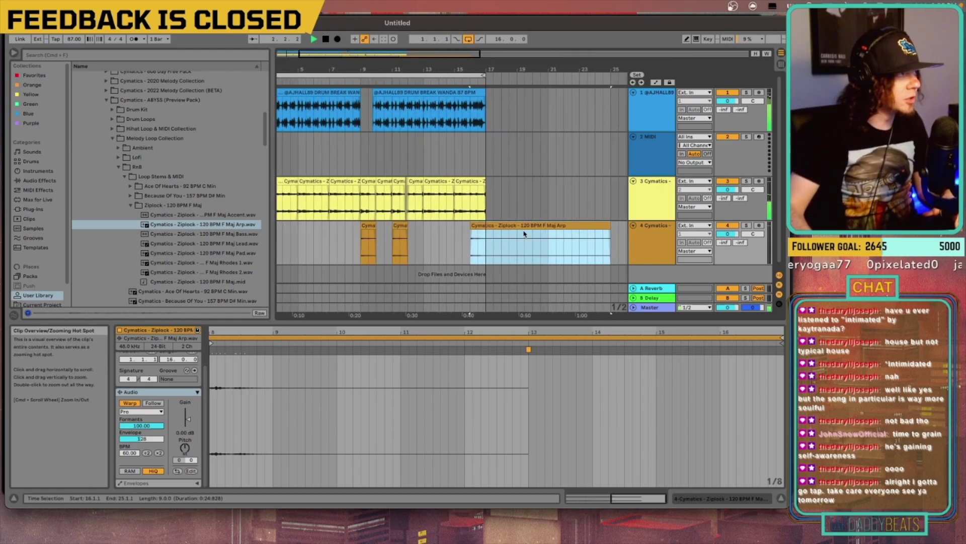
pyautogui.click(486, 248)
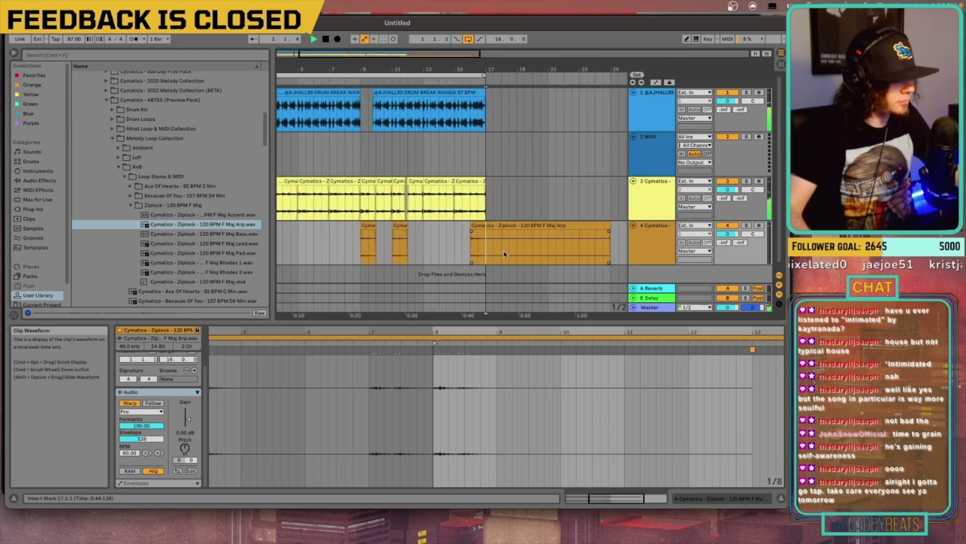
pyautogui.press('super+e')
pyautogui.click(524, 232)
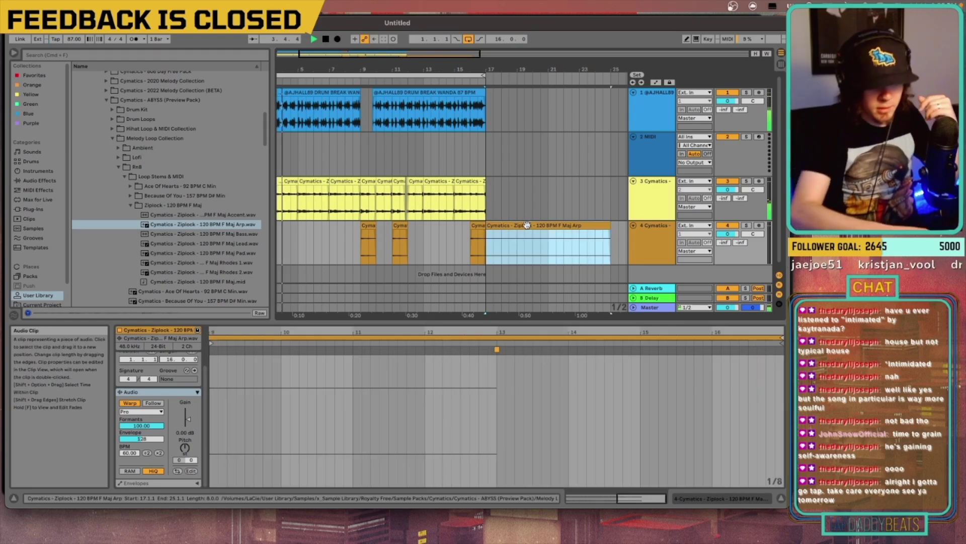
pyautogui.press('Delete')
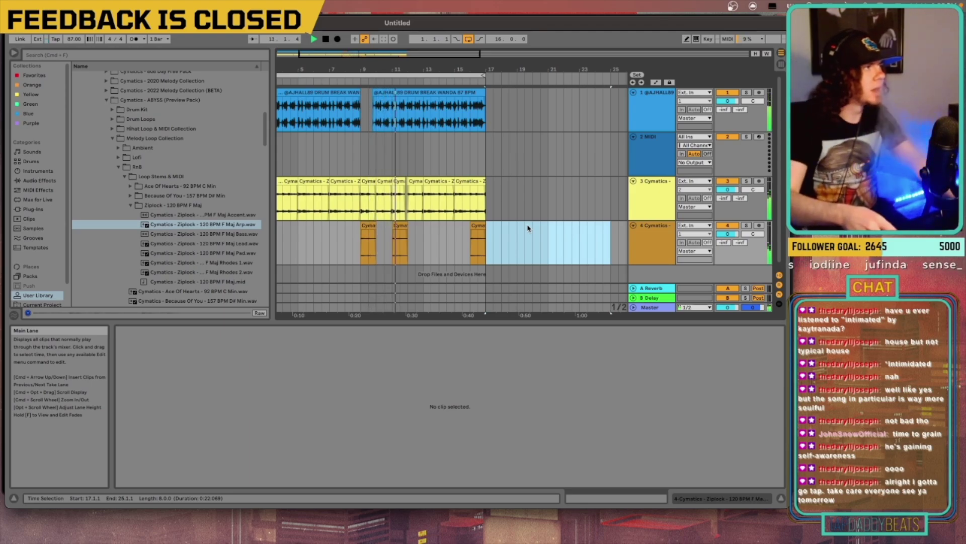
pyautogui.press('space')
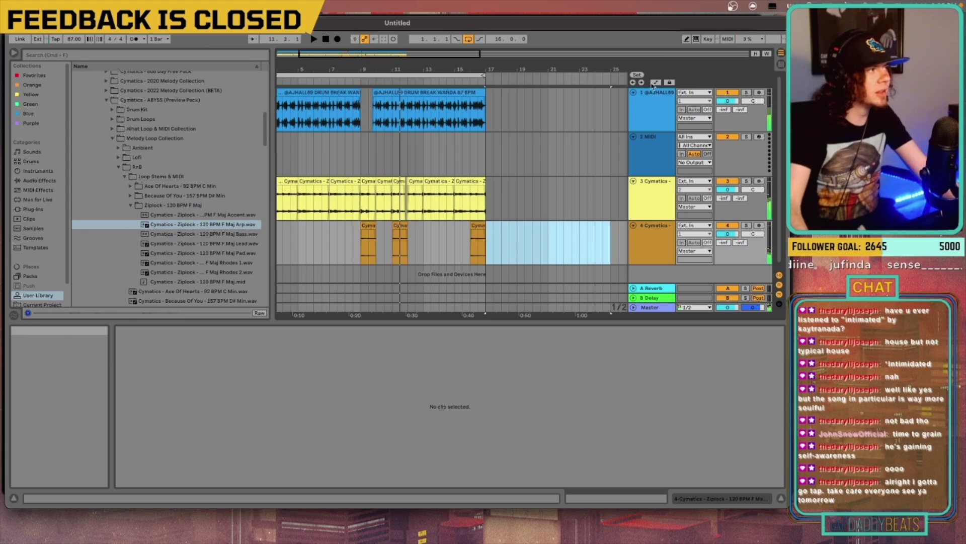
# Step: Find the UADx LA-2A Tube Compressor and load it on the Rhodes track
pyautogui.click(652, 205)
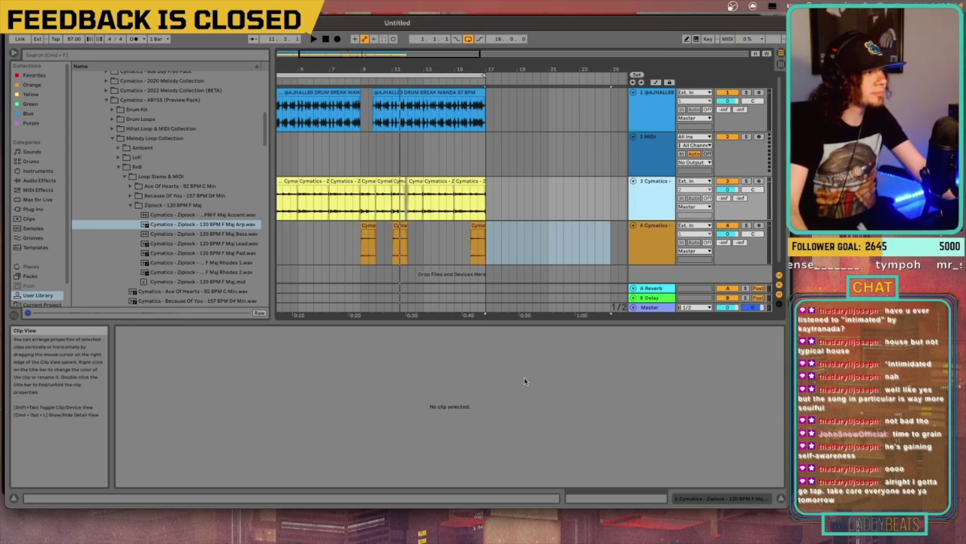
pyautogui.click(731, 499)
pyautogui.click(102, 54)
pyautogui.write('sat')
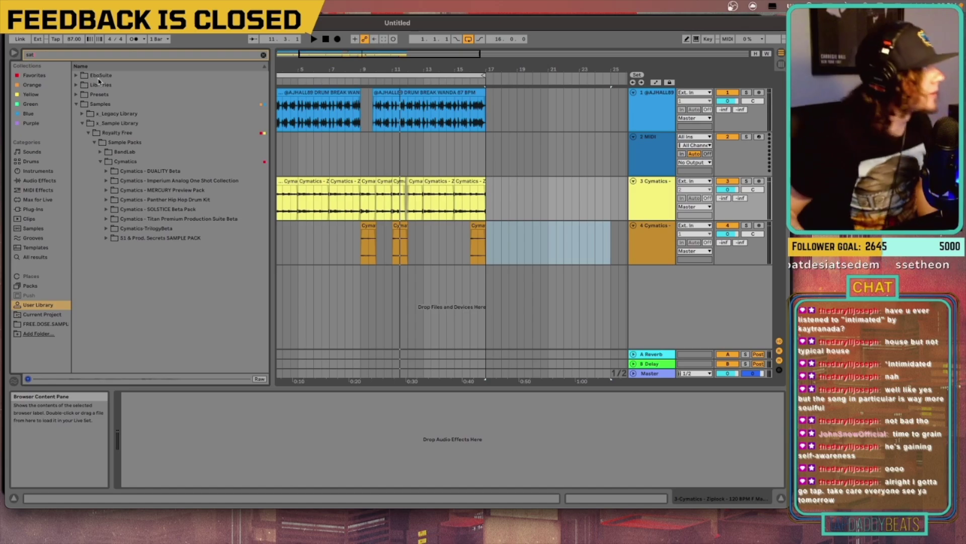
pyautogui.press('BackSpace')
pyautogui.press('BackSpace')
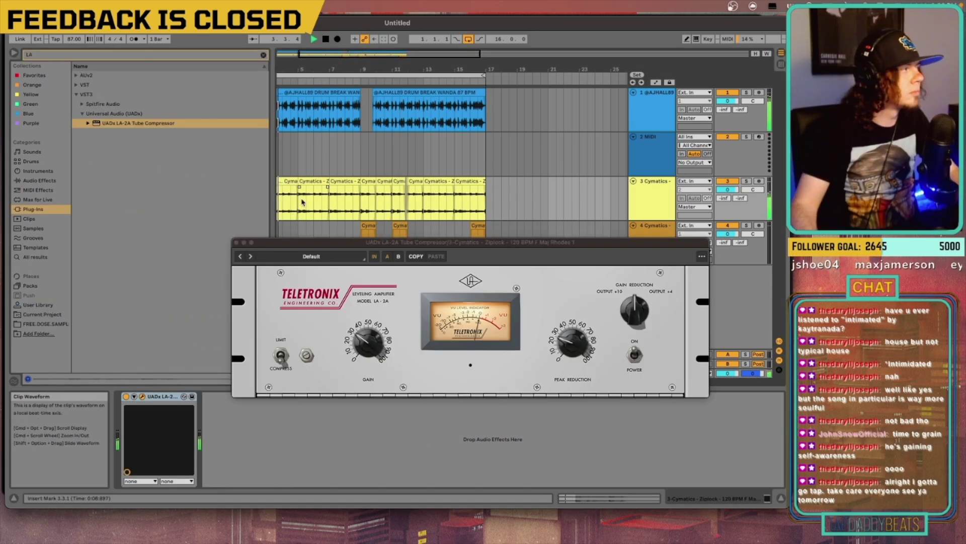
# Step: Load the Juicy Rhodes preset from the LA-2A's Keys presets and raise its gain and peak reduction
pyautogui.click(342, 259)
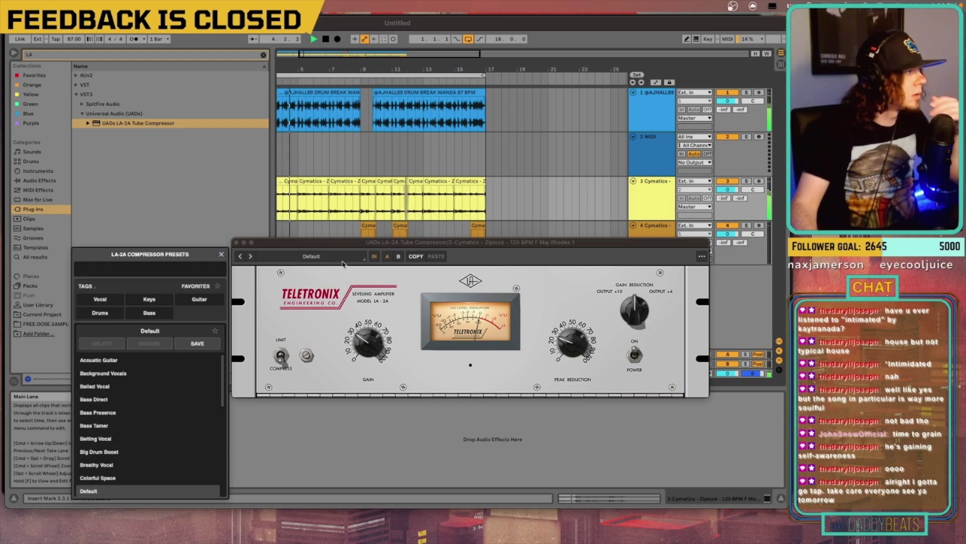
pyautogui.click(149, 298)
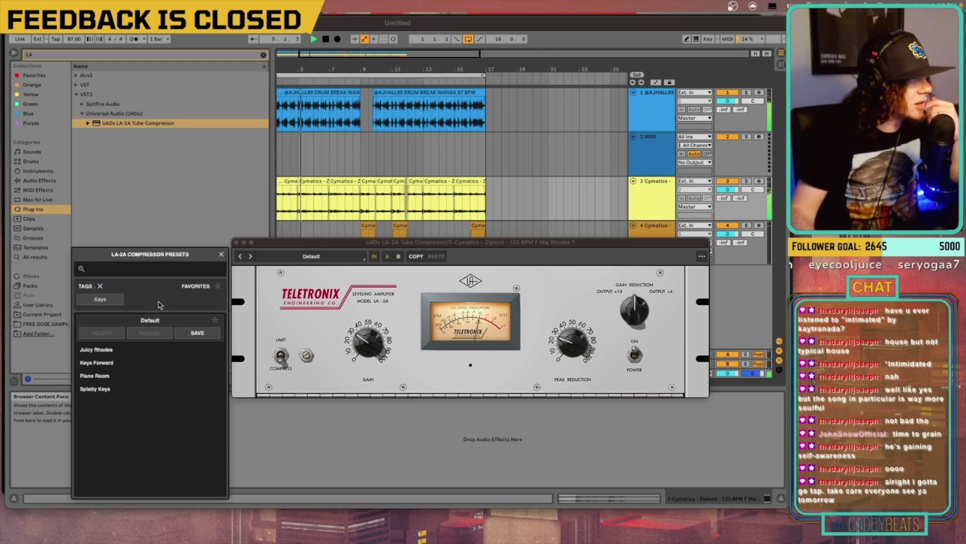
pyautogui.click(111, 350)
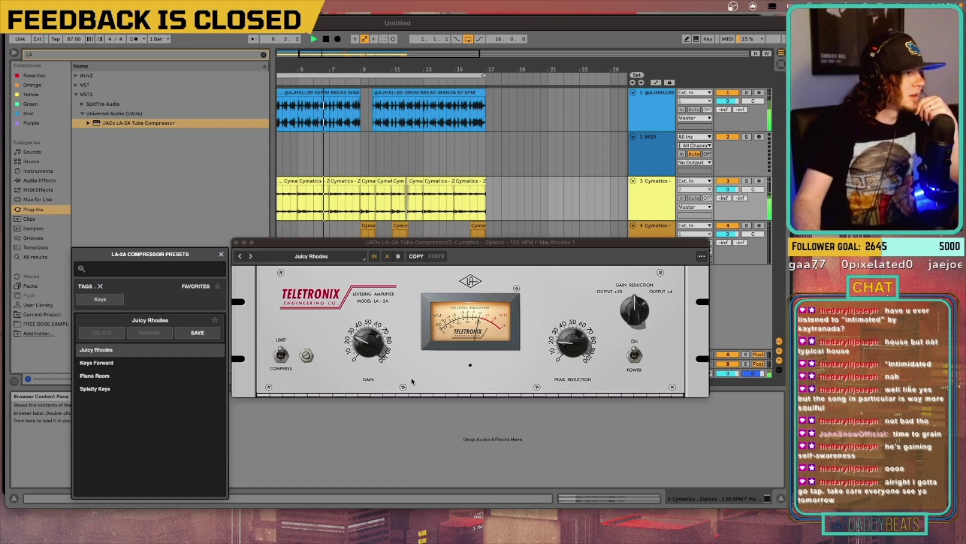
pyautogui.click(282, 363)
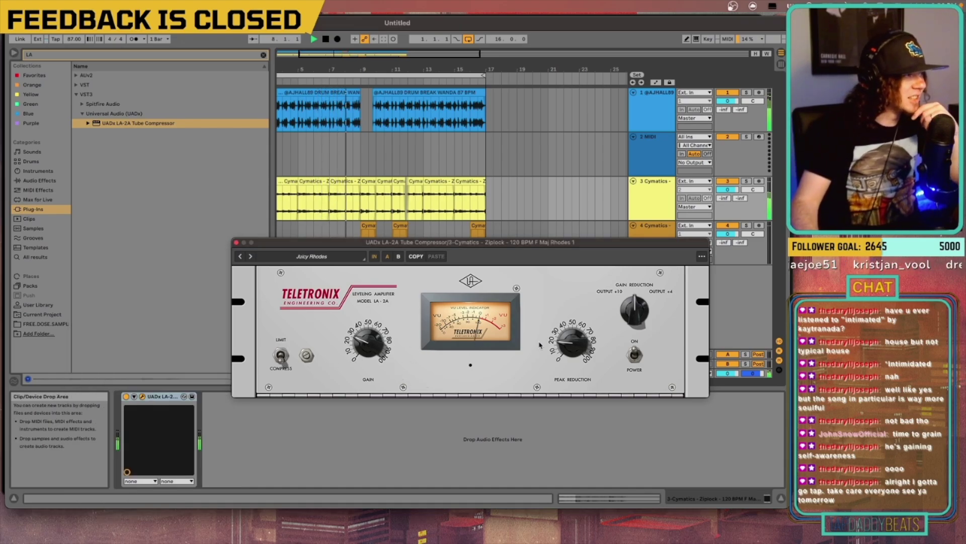
pyautogui.moveTo(381, 346); pyautogui.dragTo(369, 328)
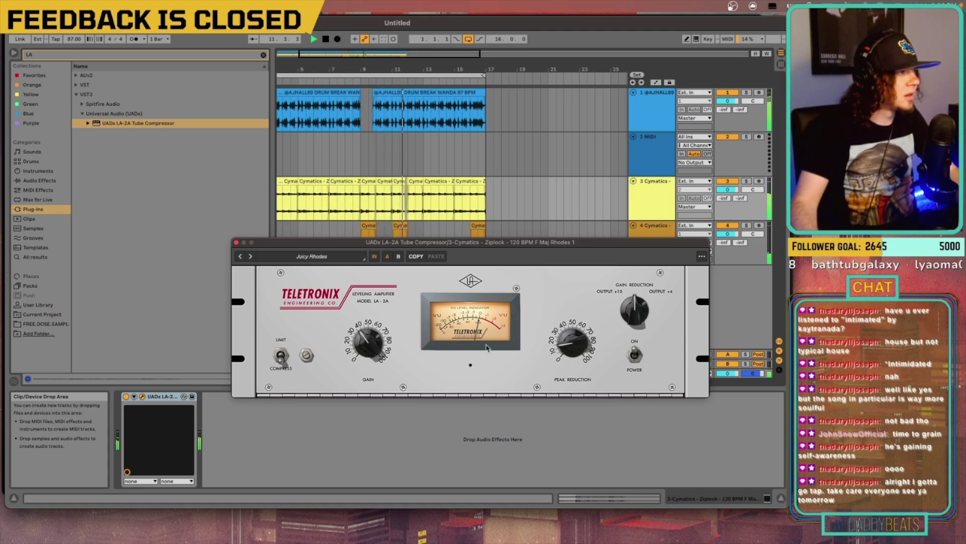
pyautogui.moveTo(572, 350); pyautogui.dragTo(577, 308)
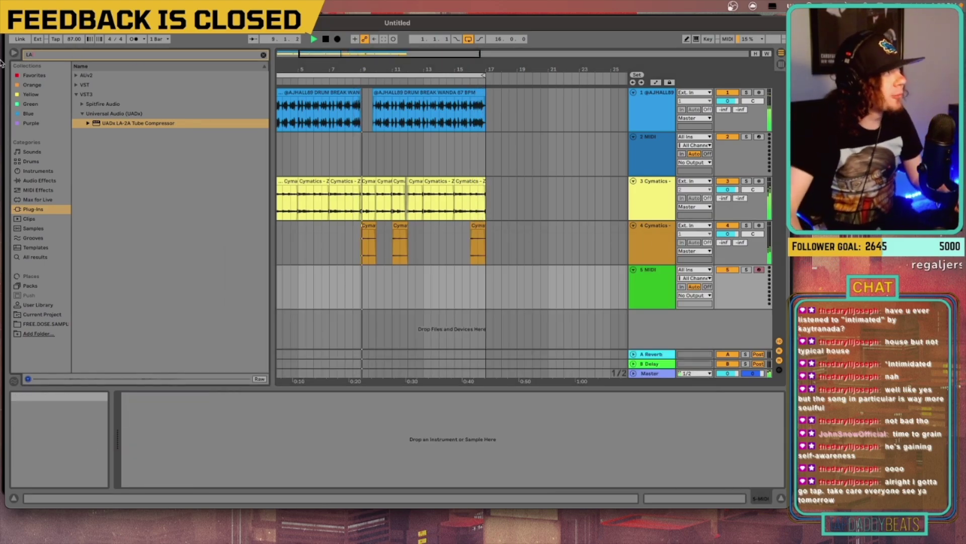
# Step: Load DecentSampler on the new MIDI track and add the OTT plug-in after it
pyautogui.press('BackSpace')
pyautogui.press('BackSpace')
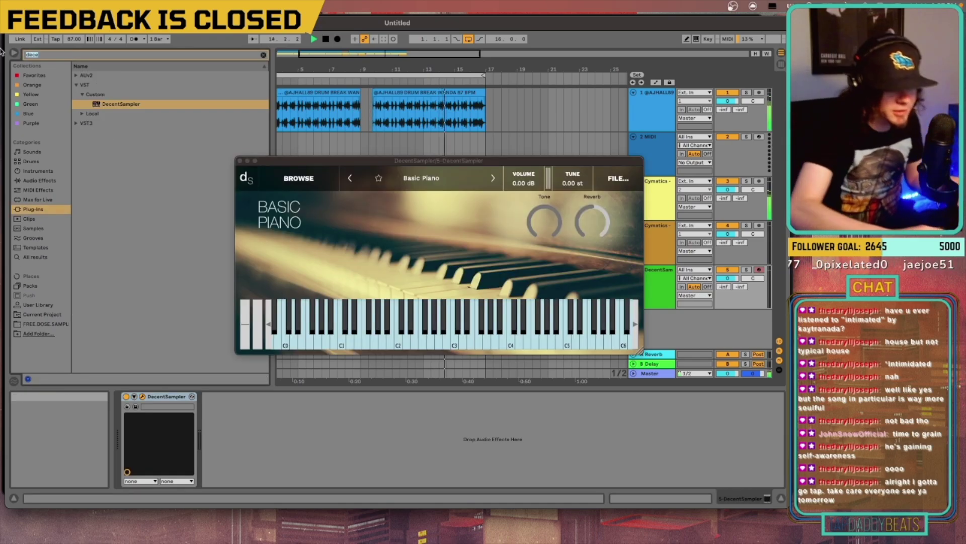
pyautogui.press('BackSpace')
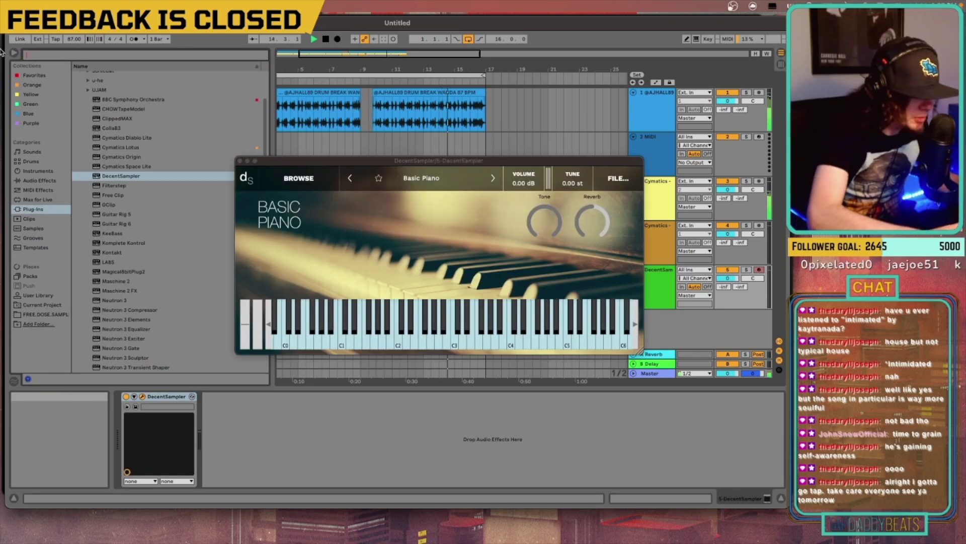
pyautogui.write('OTT')
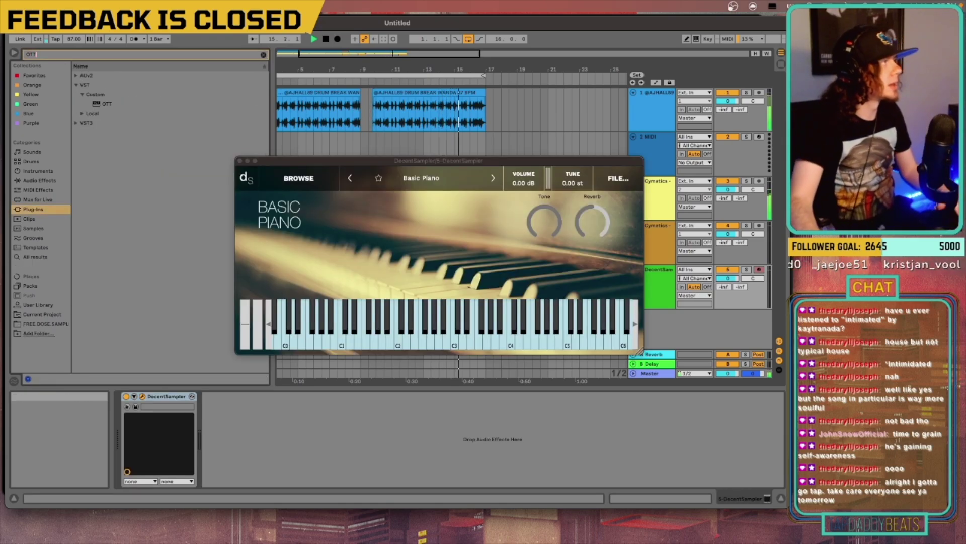
pyautogui.moveTo(107, 103)
pyautogui.mouseDown()
pyautogui.moveTo(203, 373)
pyautogui.moveTo(267, 427)
pyautogui.mouseUp()
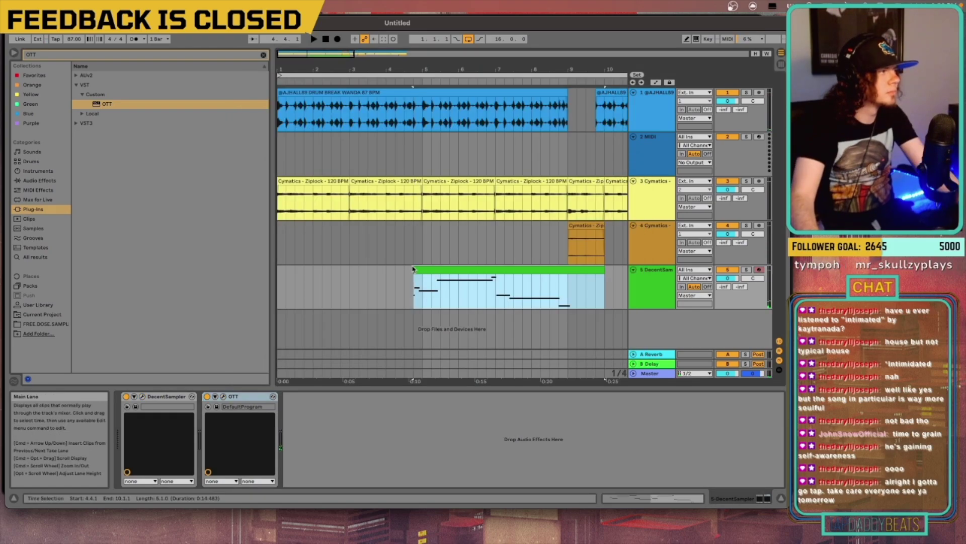
# Step: Play back the DecentSampler part with the arrangement and lower its track volume to -3.0 dB
pyautogui.press('space')
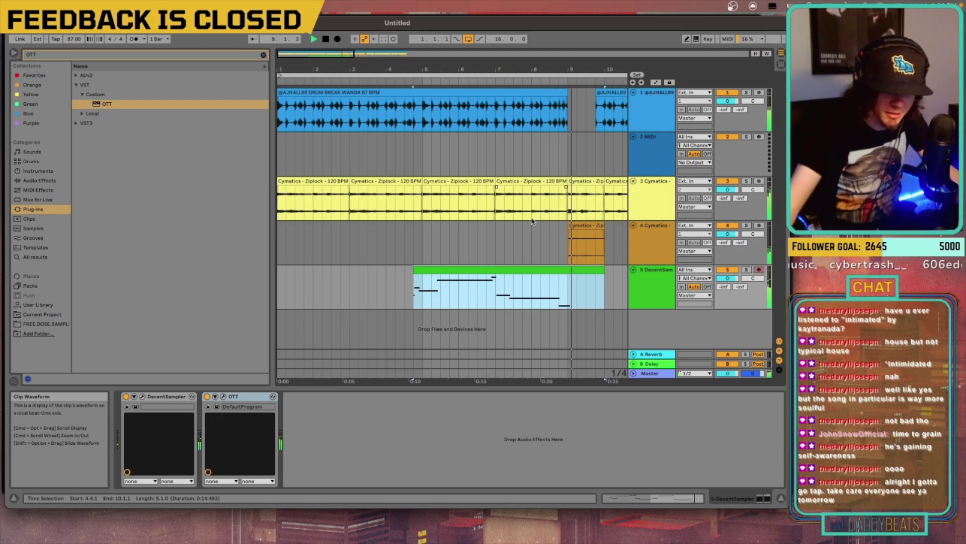
pyautogui.click(733, 280)
pyautogui.moveTo(733, 282); pyautogui.dragTo(733, 286)
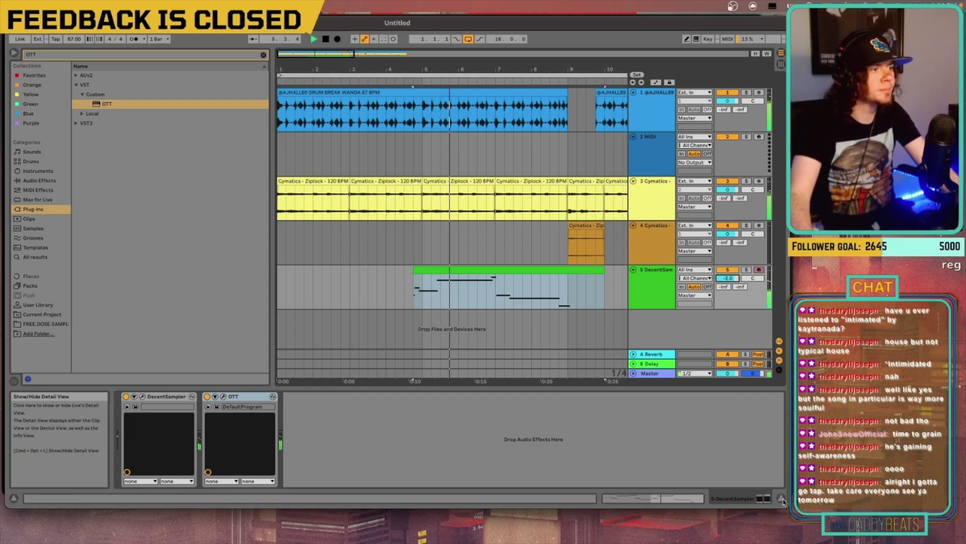
# Step: Open the LA-2A Tube Compressor on the Rhodes track, check its gain setting during playback and close its window
pyautogui.click(781, 65)
pyautogui.click(781, 53)
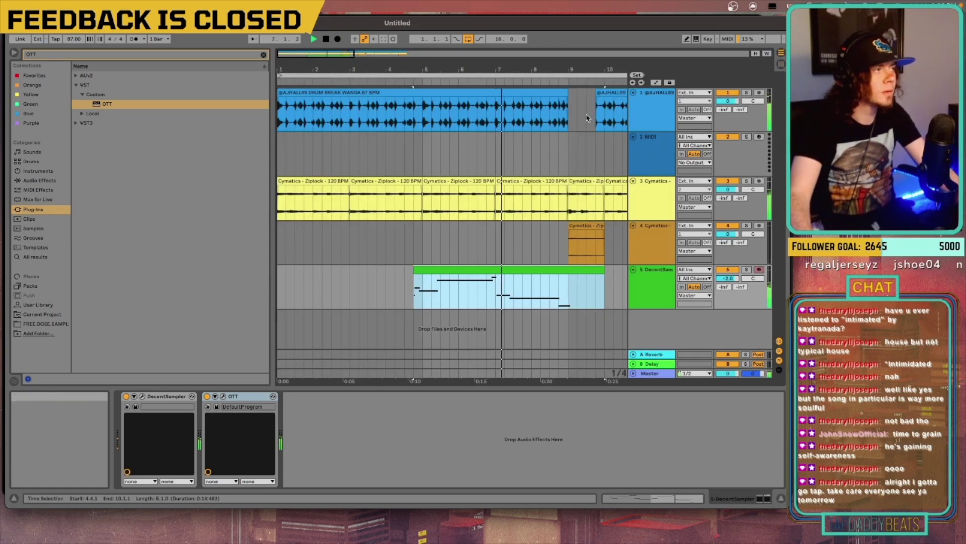
pyautogui.click(637, 193)
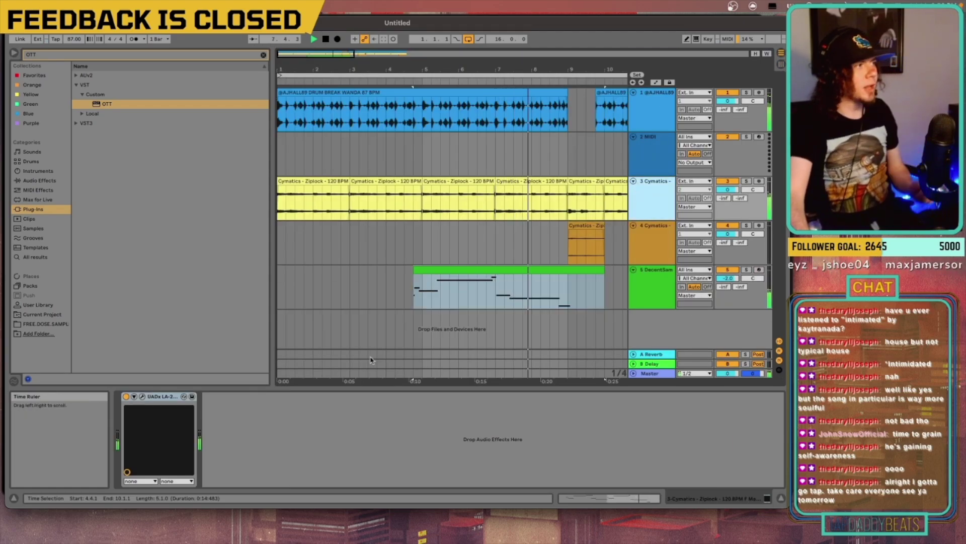
pyautogui.click(143, 396)
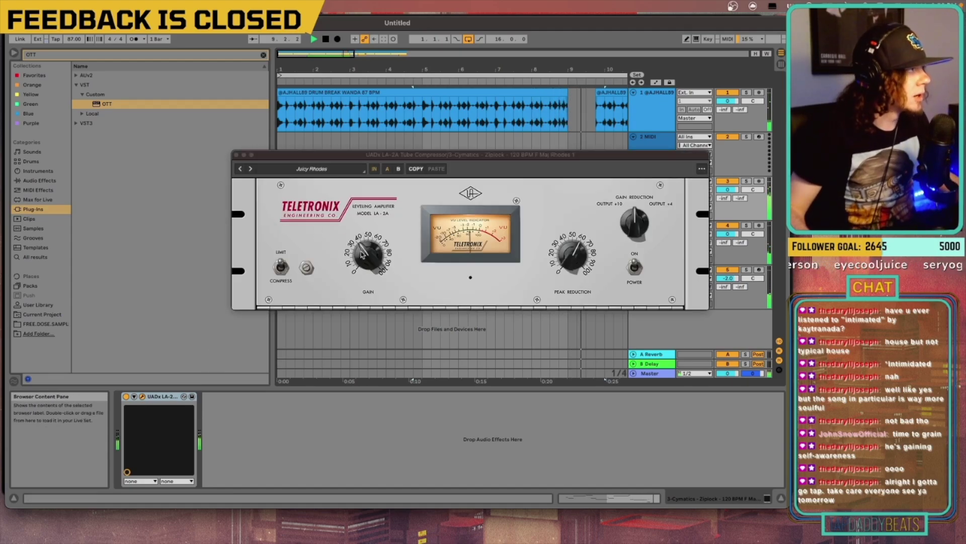
pyautogui.click(364, 254)
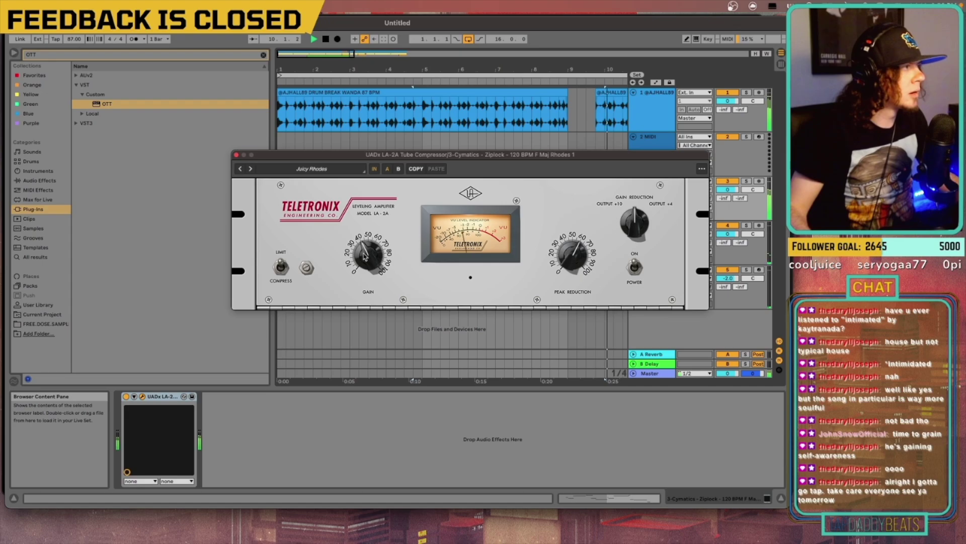
pyautogui.click(237, 155)
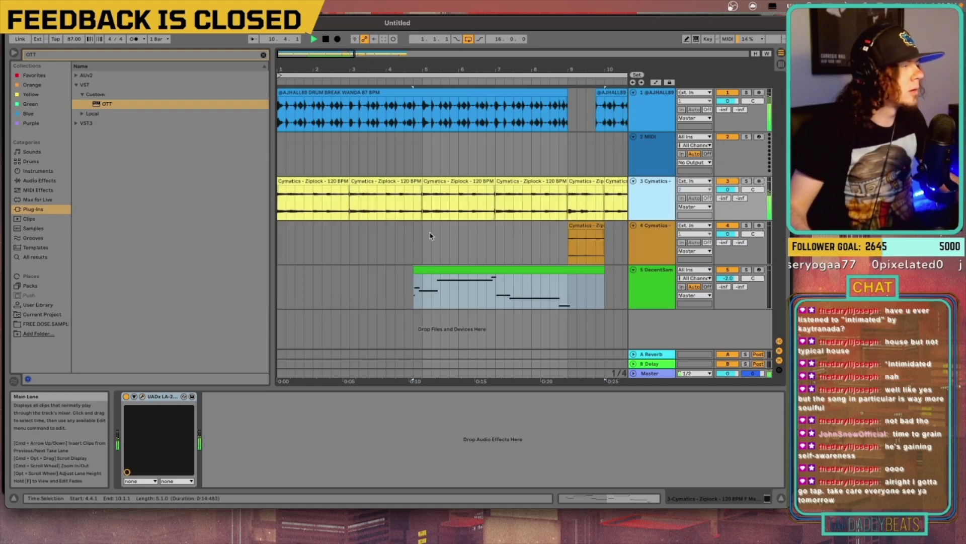
# Step: Find the Stereo Widener Mod rack among the audio effects, add it to the Rhodes track and apply its Subtle macro variation
pyautogui.click(40, 55)
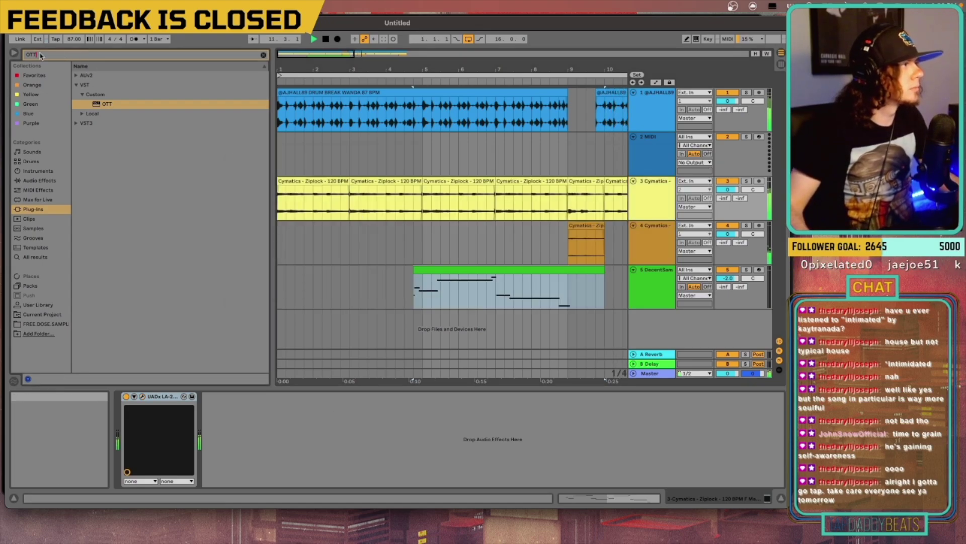
pyautogui.write('St')
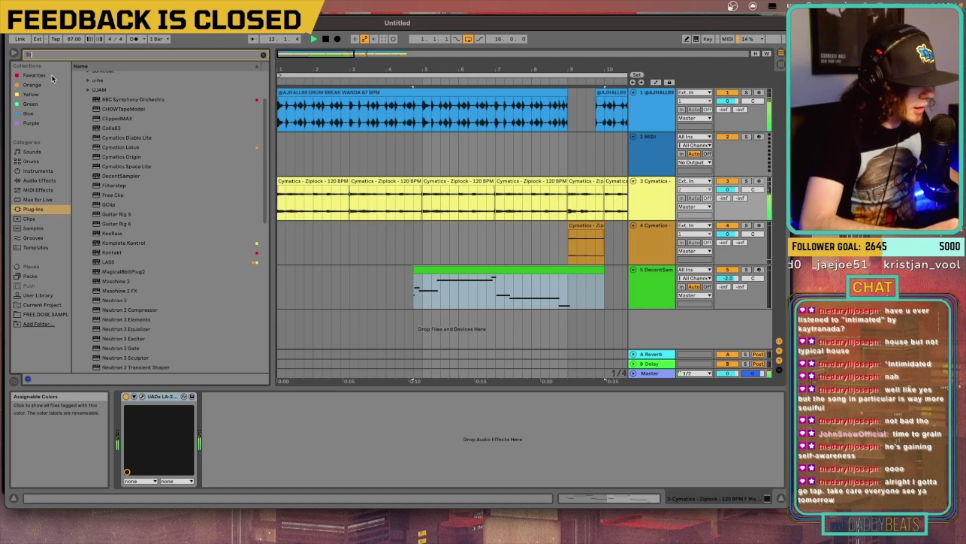
pyautogui.write('are')
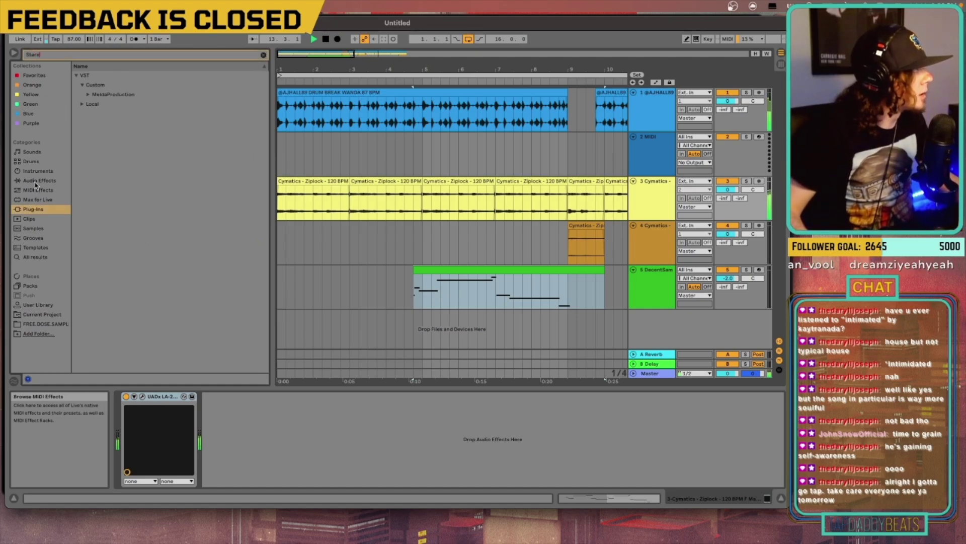
pyautogui.click(36, 182)
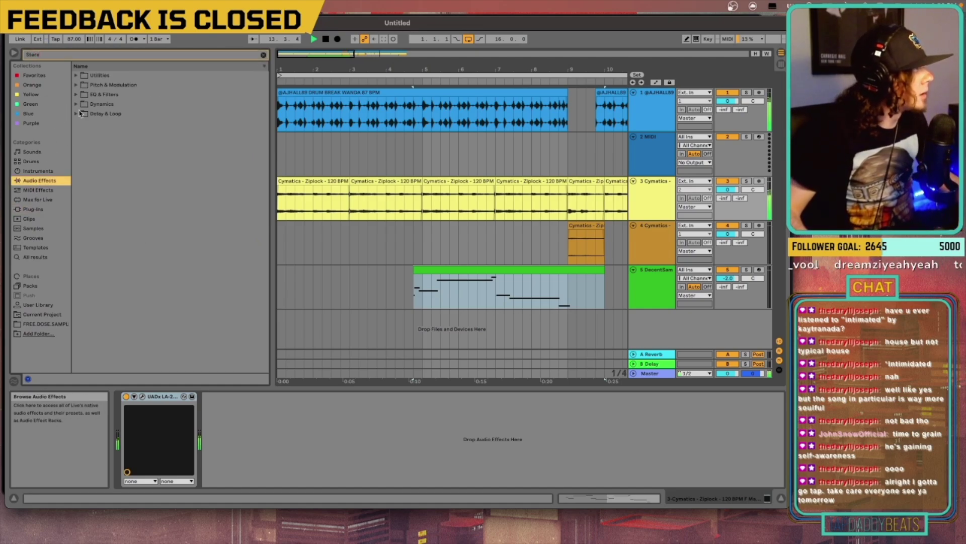
pyautogui.click(77, 75)
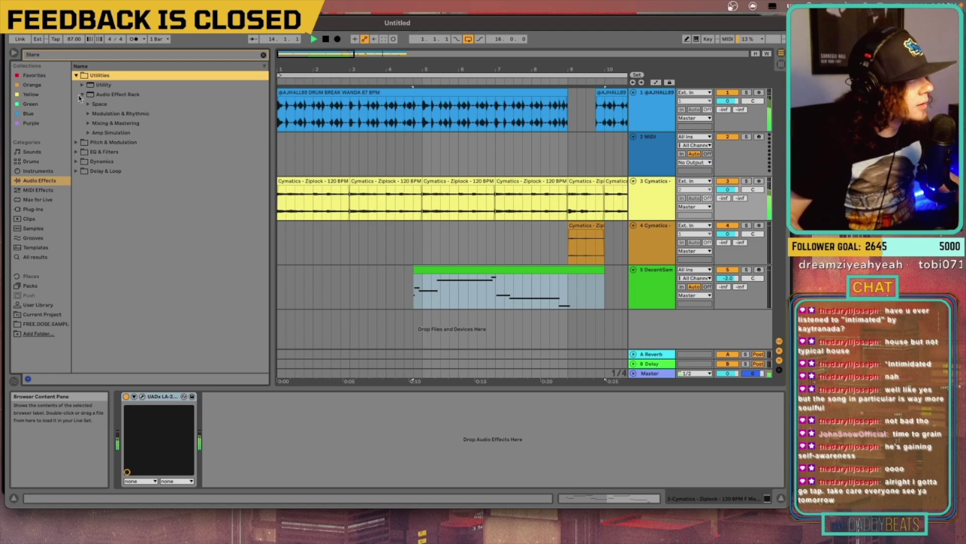
pyautogui.click(89, 123)
pyautogui.doubleClick(122, 132)
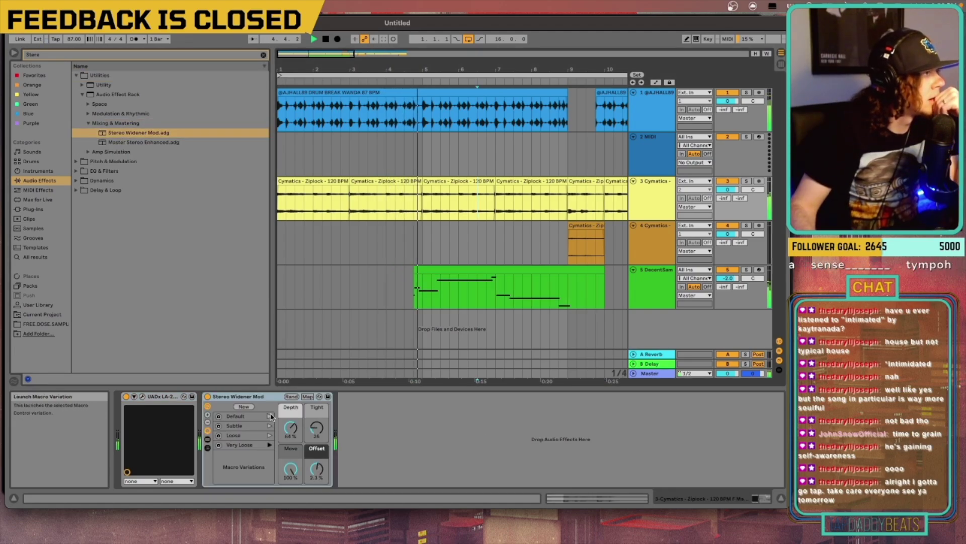
pyautogui.click(270, 426)
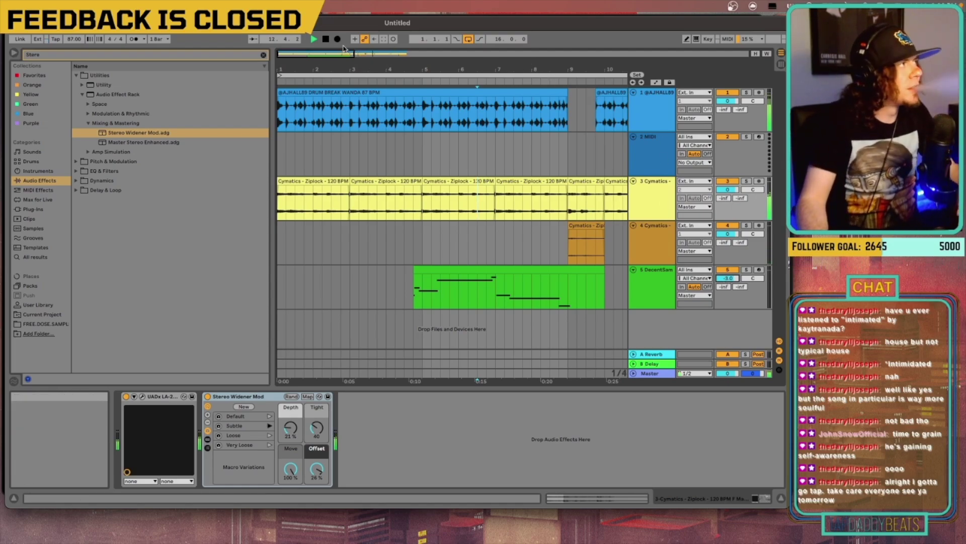
# Step: Turn band 4 of the duplicated drum track's EQ Eight into a high-cut filter at about 107 Hz and unsolo the track
pyautogui.moveTo(342, 56); pyautogui.dragTo(459, 57)
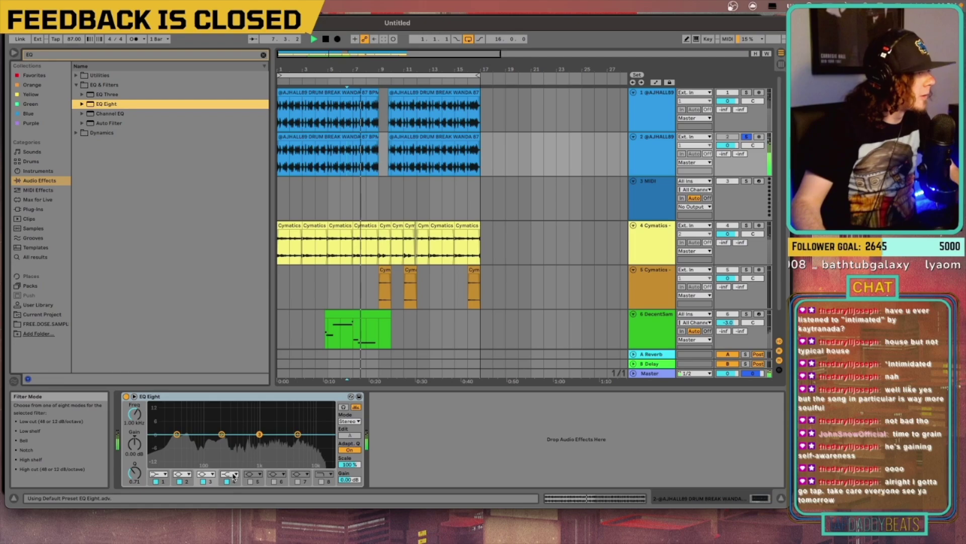
pyautogui.click(233, 477)
pyautogui.click(229, 521)
pyautogui.moveTo(302, 447); pyautogui.dragTo(206, 441)
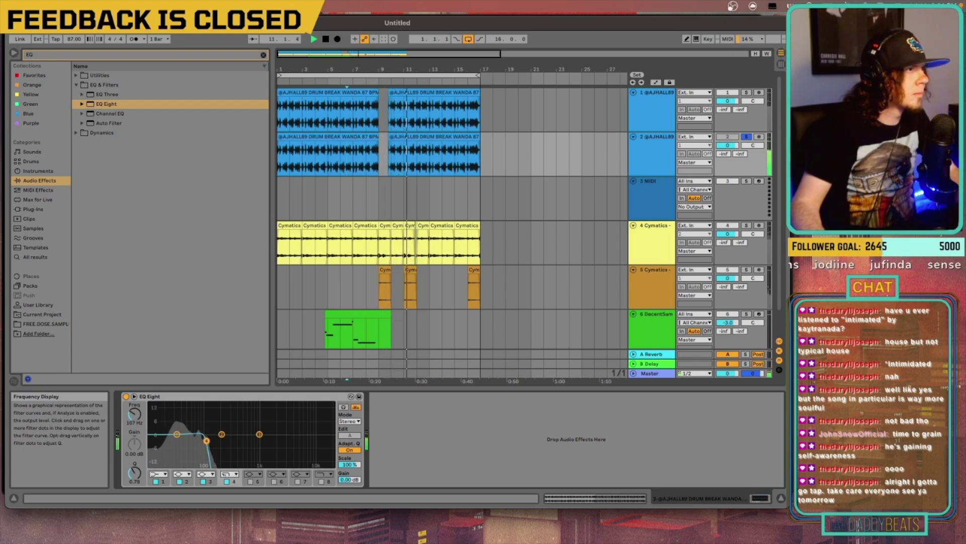
pyautogui.click(747, 137)
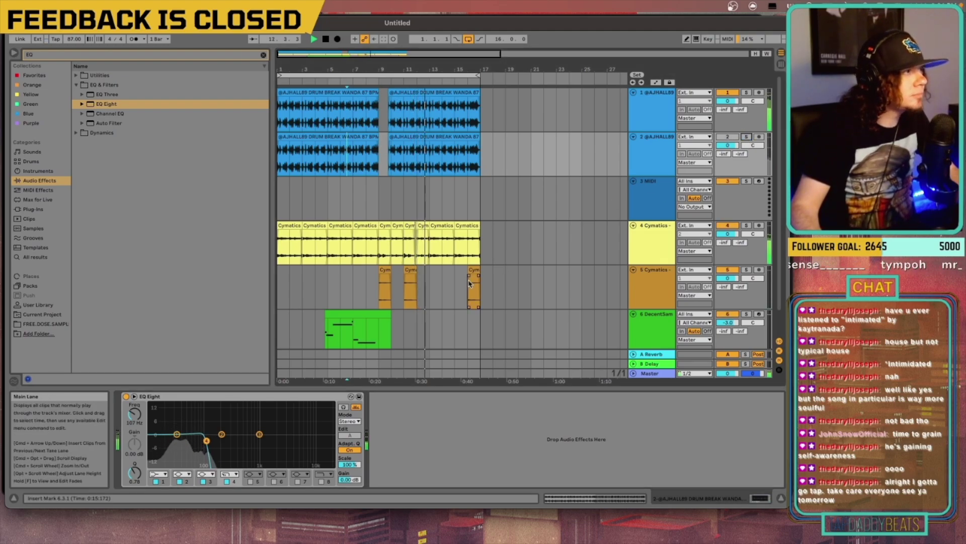
# Step: Search the audio effects for Glue and add the Glue Compressor after the Stereo Widener Mod on the Rhodes track
pyautogui.click(640, 241)
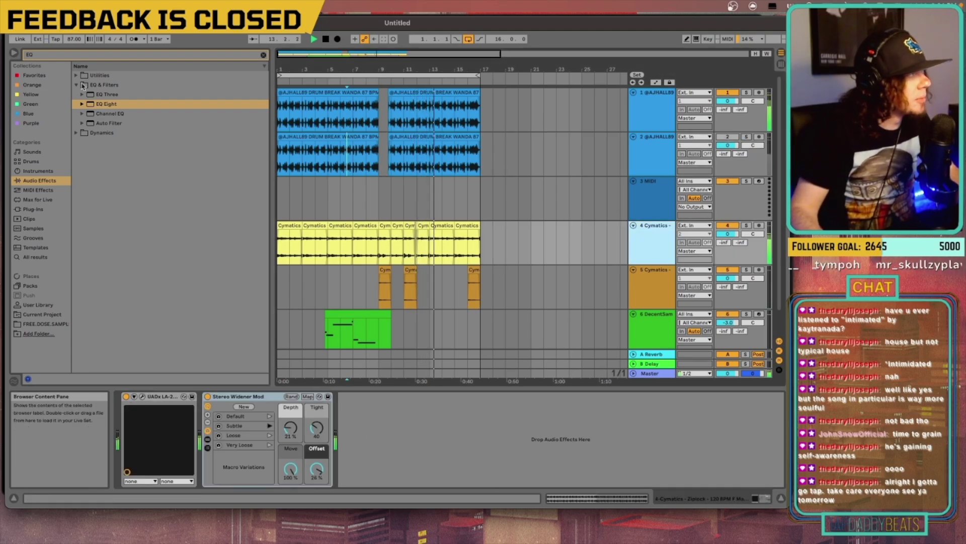
pyautogui.press('super+f')
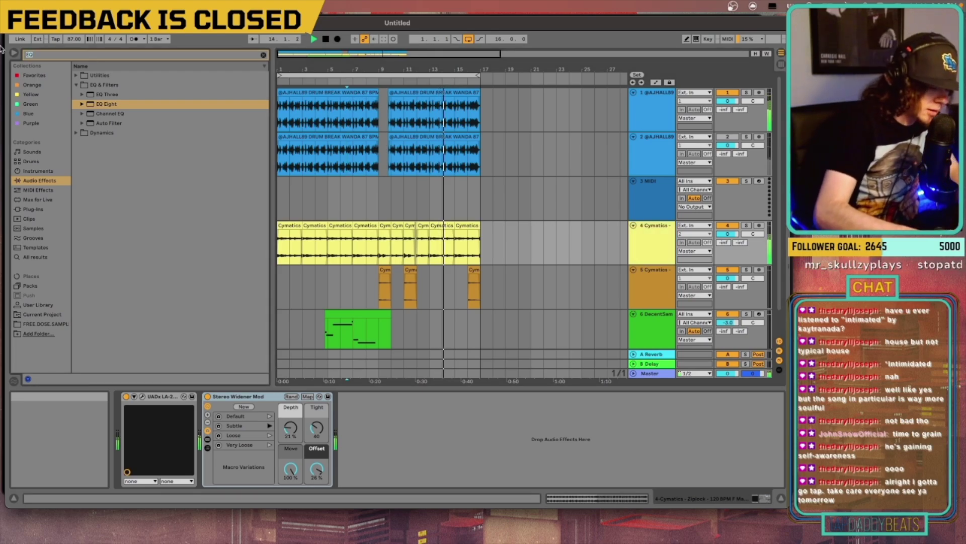
pyautogui.write('Glue')
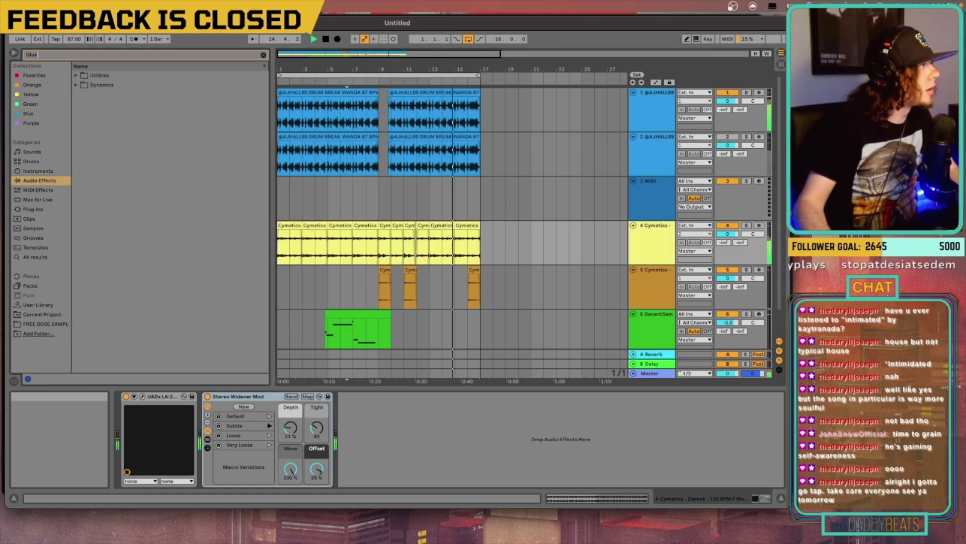
pyautogui.click(76, 84)
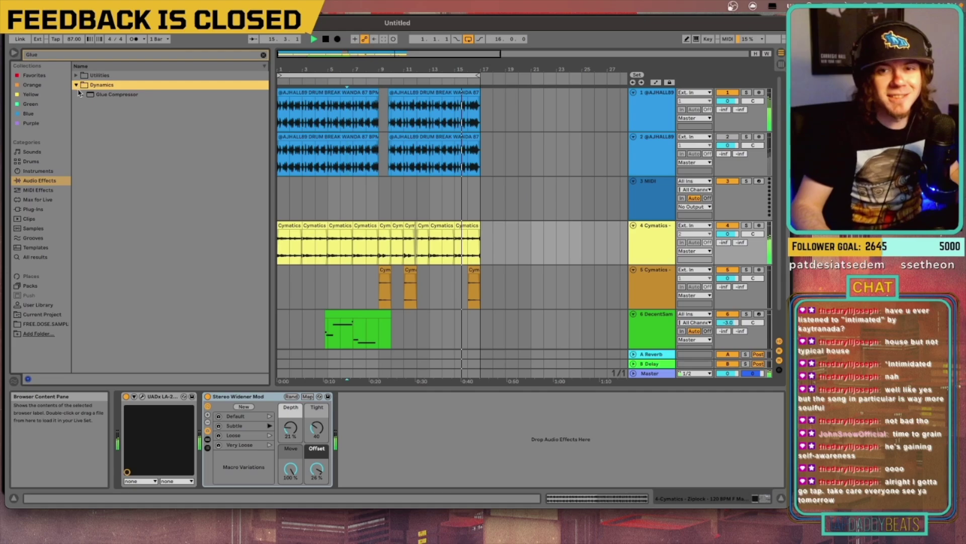
pyautogui.moveTo(117, 95)
pyautogui.mouseDown()
pyautogui.moveTo(330, 277)
pyautogui.moveTo(405, 460)
pyautogui.mouseUp()
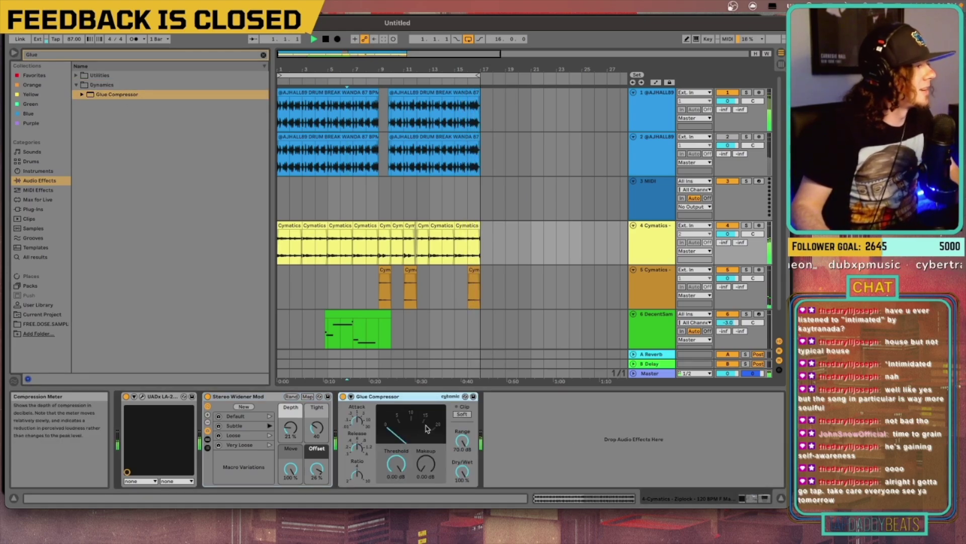
# Step: Sidechain the Glue Compressor to the duplicated drum track, Post FX, and set its threshold to about -14.6 dB
pyautogui.click(350, 396)
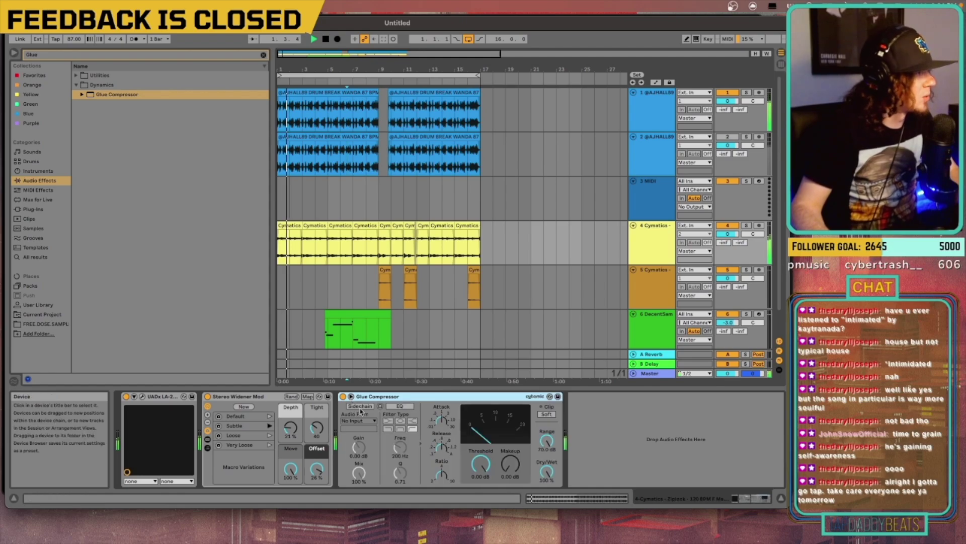
pyautogui.click(362, 420)
pyautogui.click(387, 437)
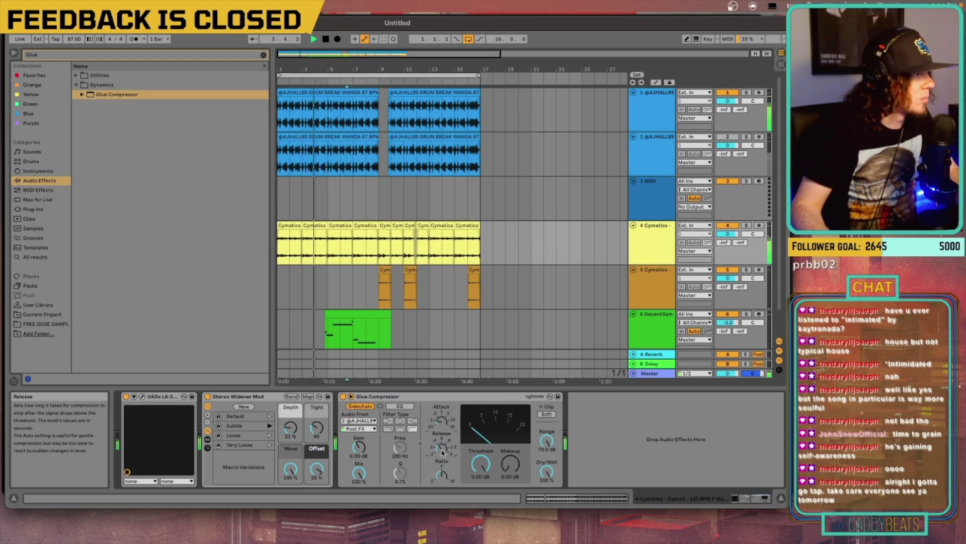
pyautogui.moveTo(482, 473)
pyautogui.mouseDown()
pyautogui.moveTo(482, 490)
pyautogui.moveTo(481, 468)
pyautogui.mouseUp()
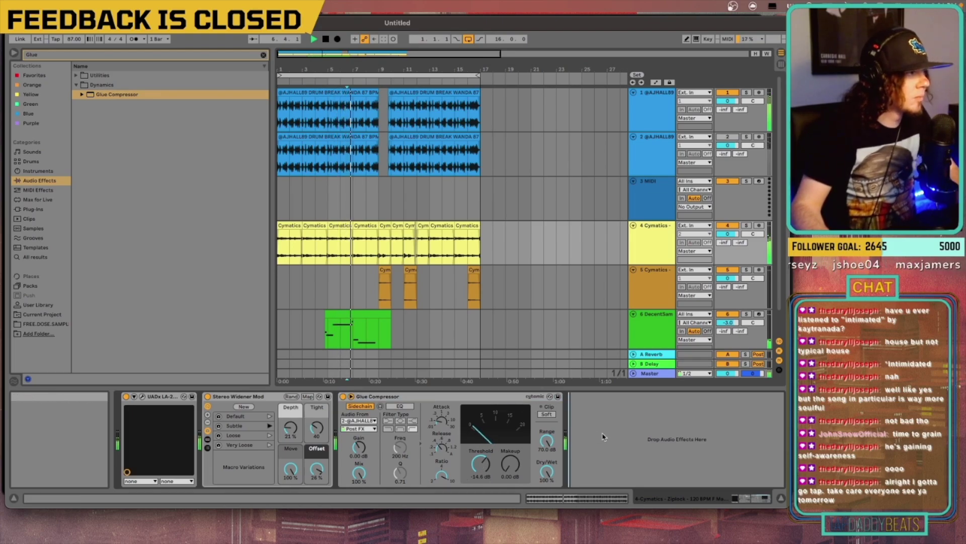
# Step: Add a second copy of the sidechained Glue Compressor, adjust its attack and lower its threshold to about -21.3 dB
pyautogui.press('super+v')
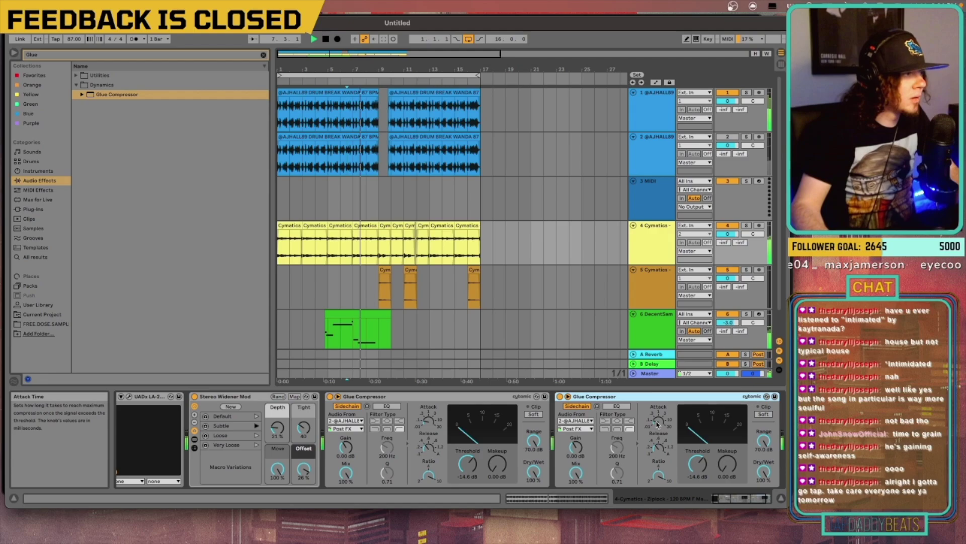
pyautogui.moveTo(658, 422); pyautogui.dragTo(658, 431)
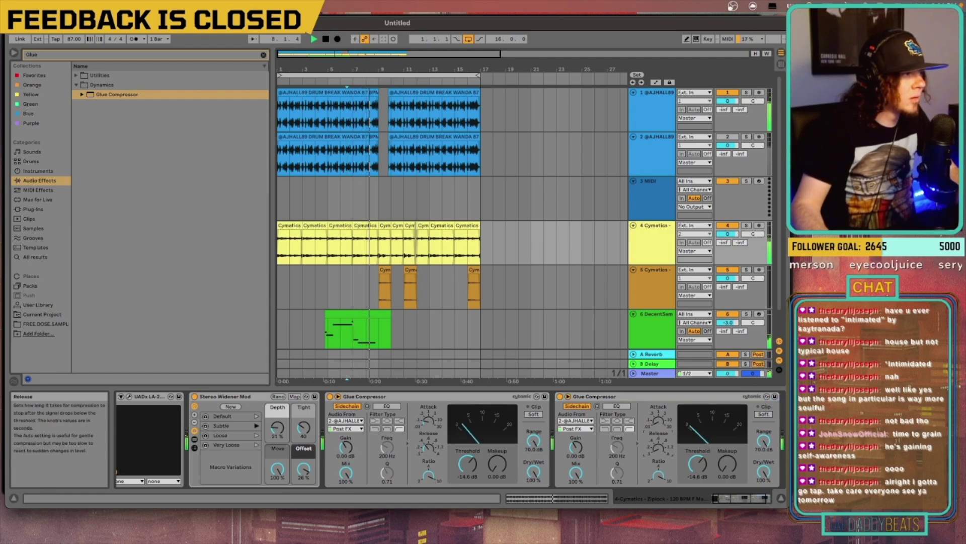
pyautogui.moveTo(697, 463); pyautogui.dragTo(697, 478)
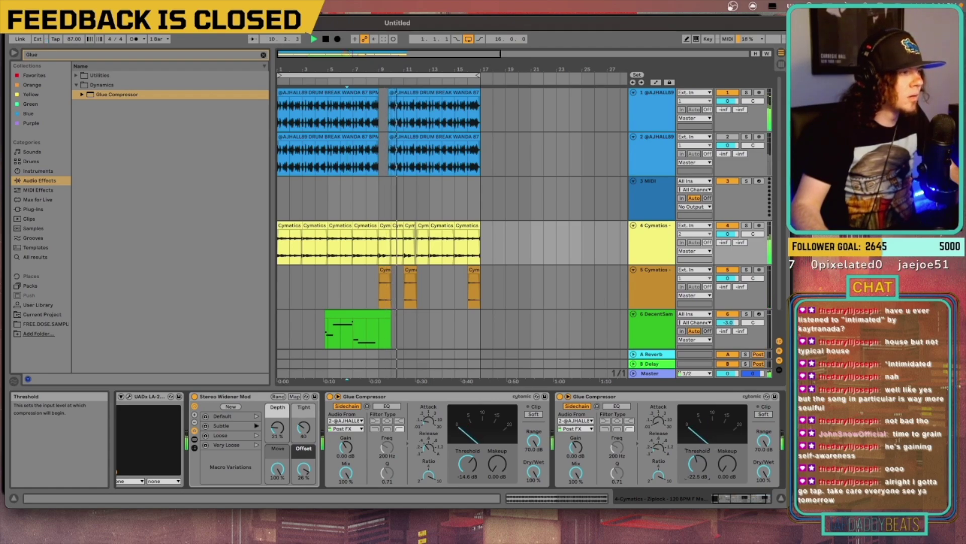
# Step: Duplicate the second Glue Compressor and lower the third one's threshold to about -23.5 dB
pyautogui.click(690, 400)
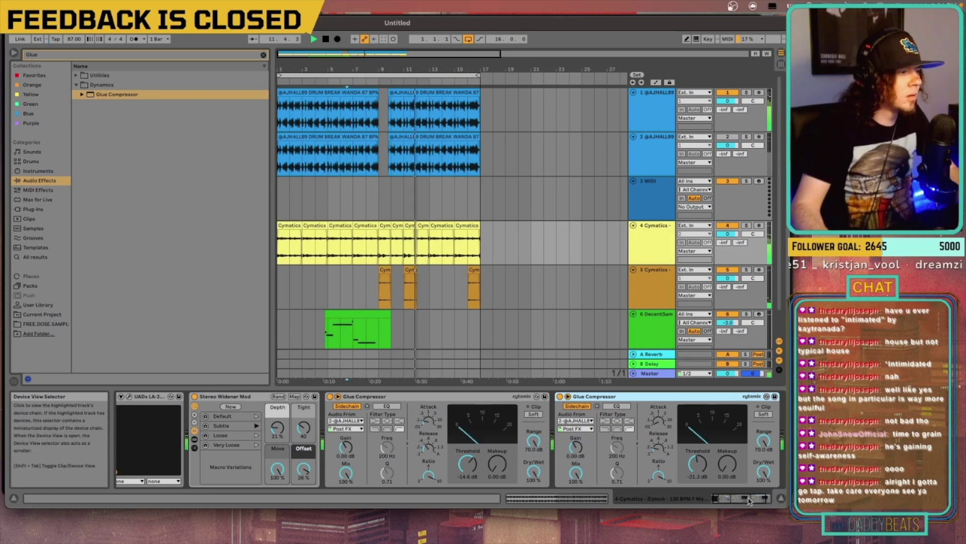
pyautogui.scroll(-2, 755, 441)
pyautogui.hotkey('ctrl', 'd')
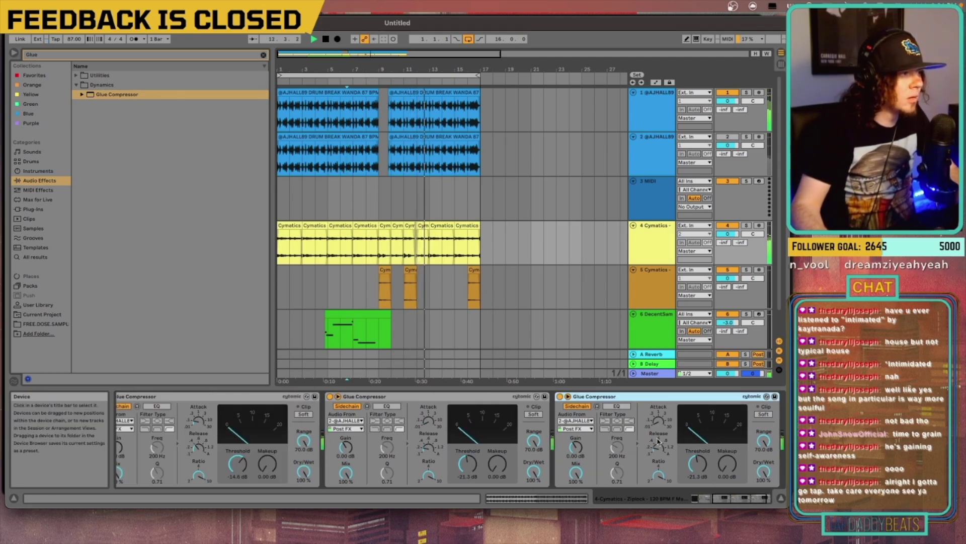
pyautogui.moveTo(698, 462); pyautogui.dragTo(698, 465)
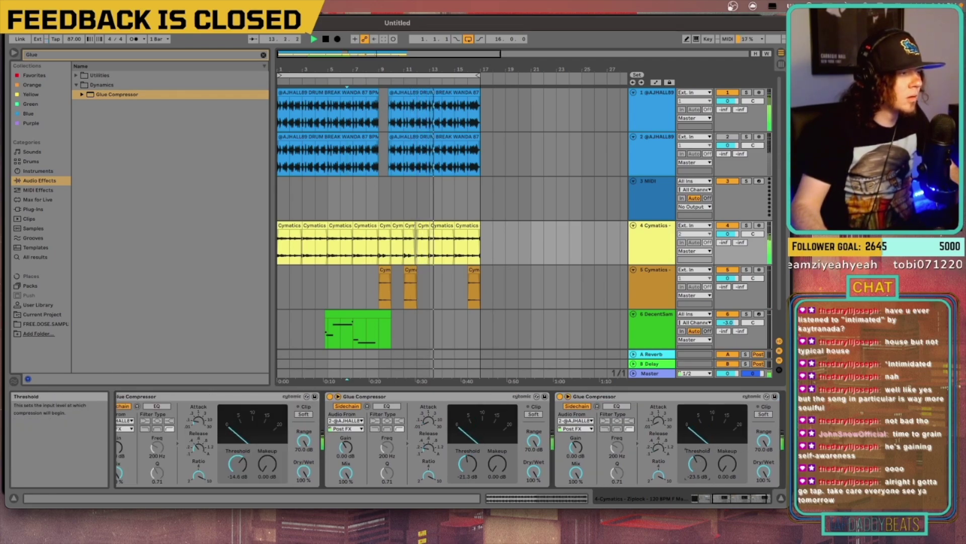
# Step: Insert a Saturator between the LA-2A and the Stereo Widener Mod on the Rhodes track and set its curve to Soft Sine
pyautogui.click(647, 246)
pyautogui.click(733, 499)
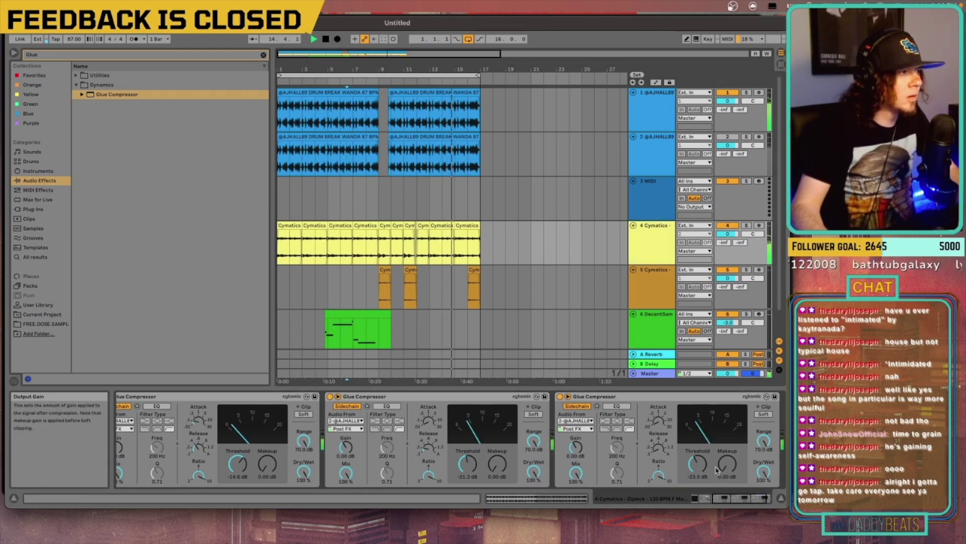
pyautogui.moveTo(733, 499); pyautogui.dragTo(669, 495)
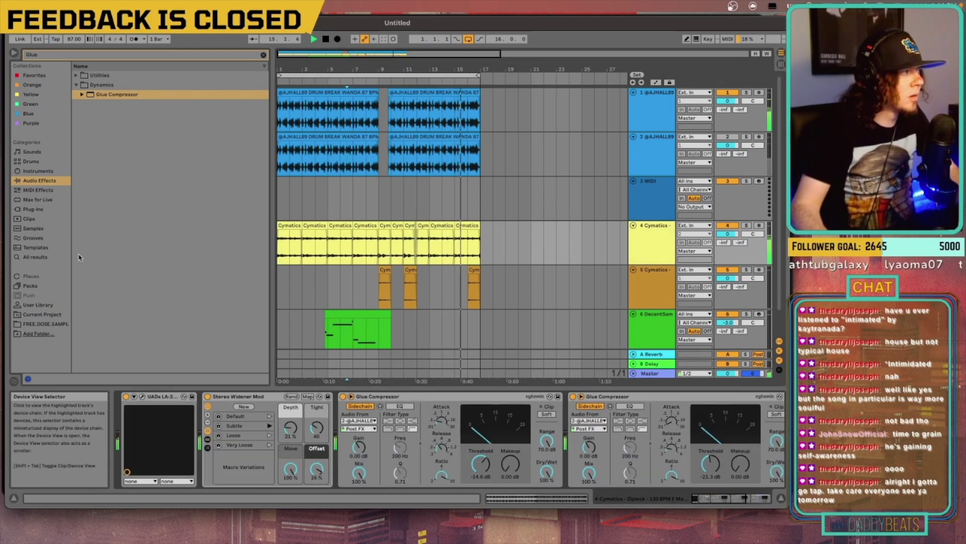
pyautogui.hotkey('ctrl', 'f')
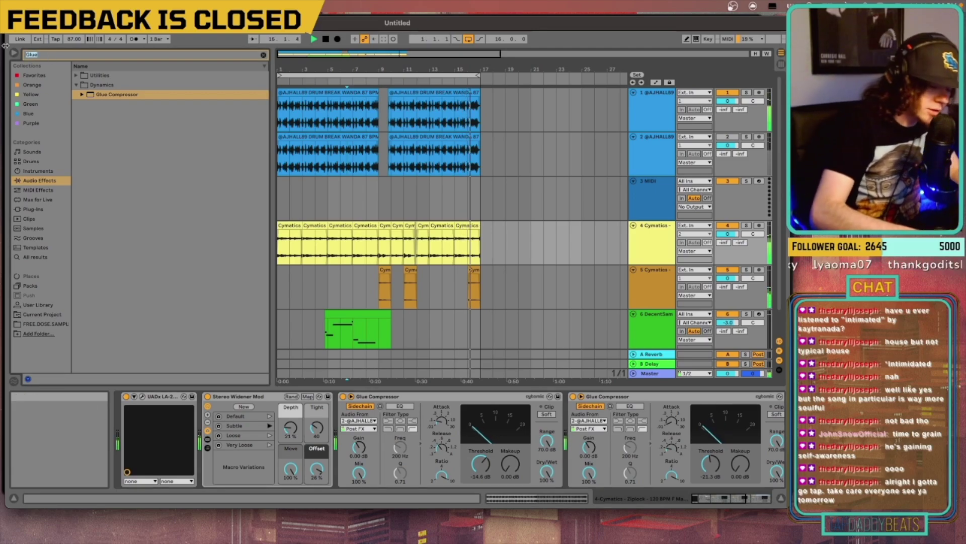
pyautogui.write('Sat')
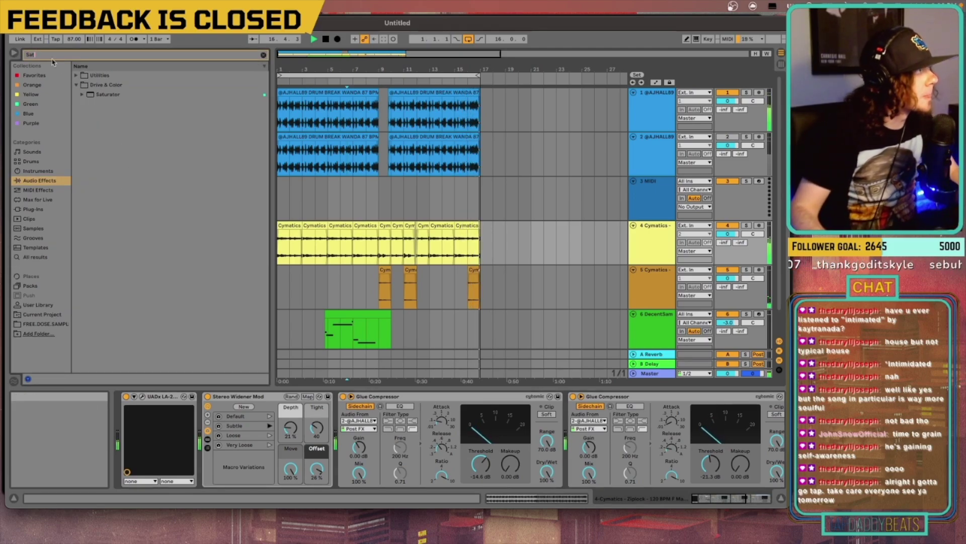
pyautogui.moveTo(107, 95); pyautogui.dragTo(204, 421)
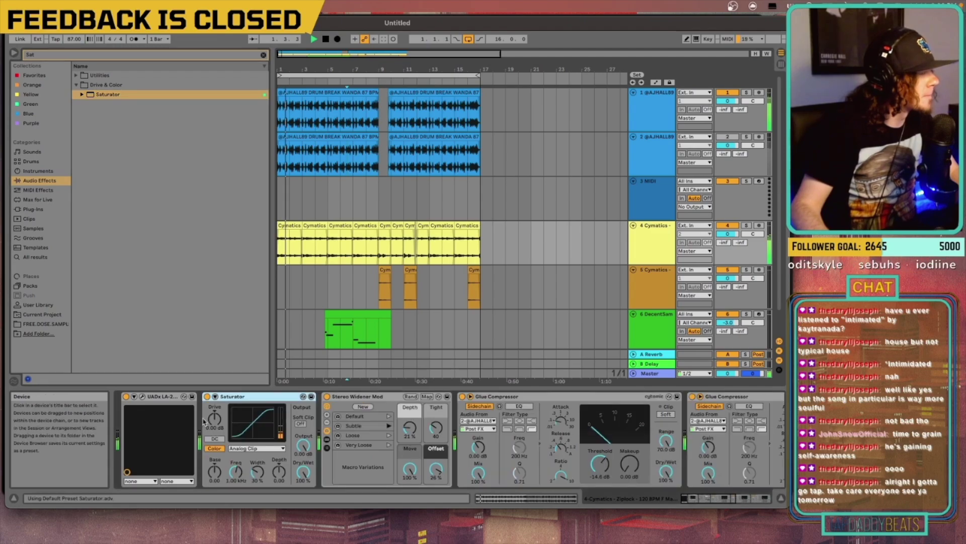
pyautogui.click(257, 448)
pyautogui.click(256, 463)
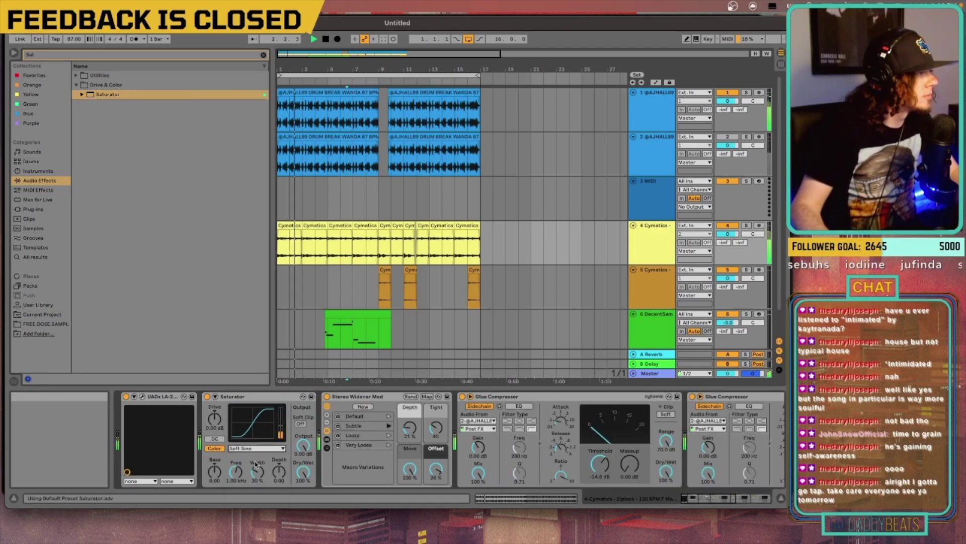
# Step: Set the curve type of the Saturator on the Rhodes track to Sinoid Fold
pyautogui.moveTo(253, 397); pyautogui.dragTo(122, 400)
pyautogui.moveTo(246, 403); pyautogui.dragTo(305, 404)
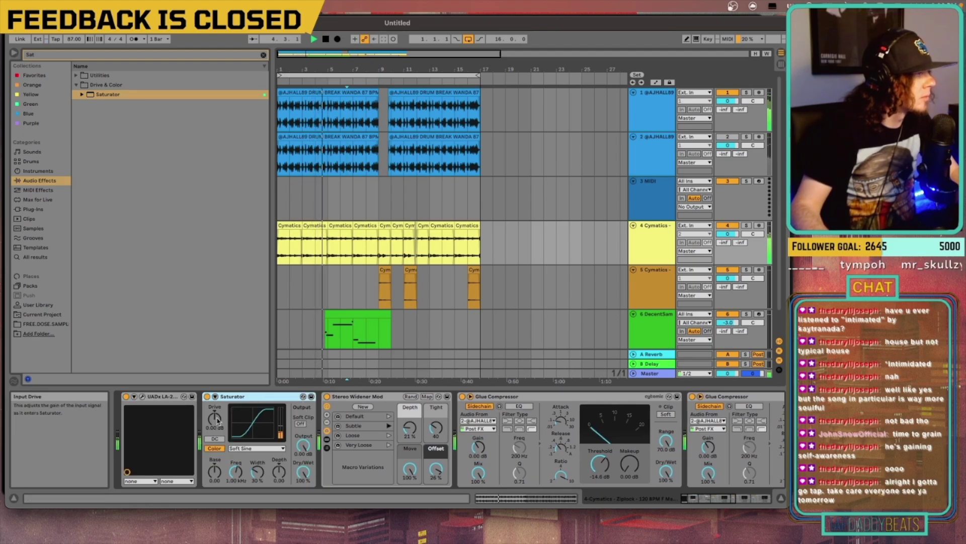
pyautogui.click(256, 448)
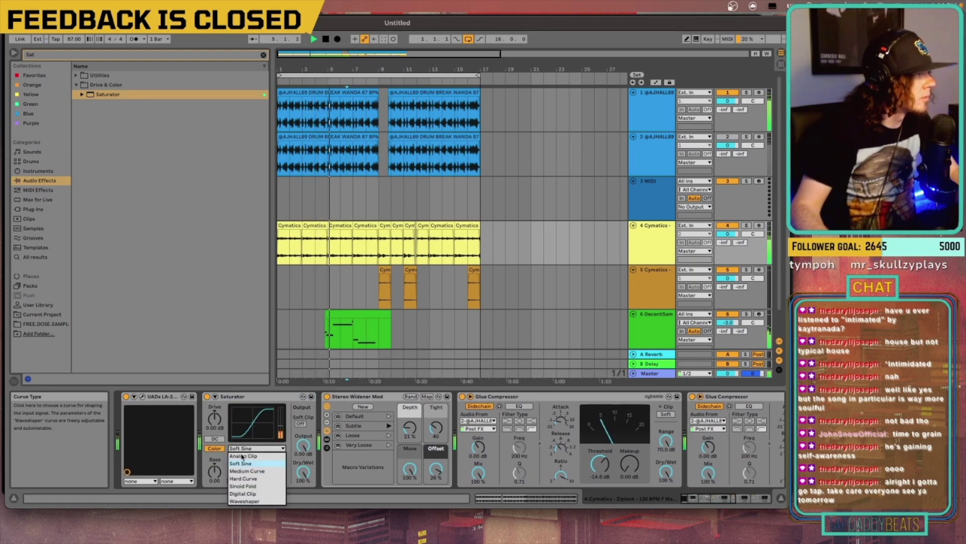
pyautogui.click(246, 486)
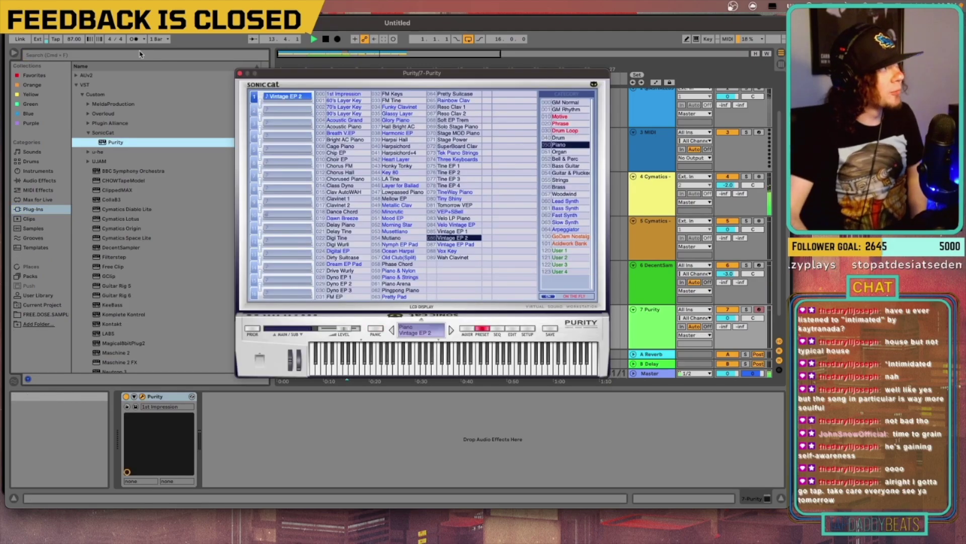
# Step: Search the audio effects for Delay and add it after Purity on the Purity track
pyautogui.click(125, 58)
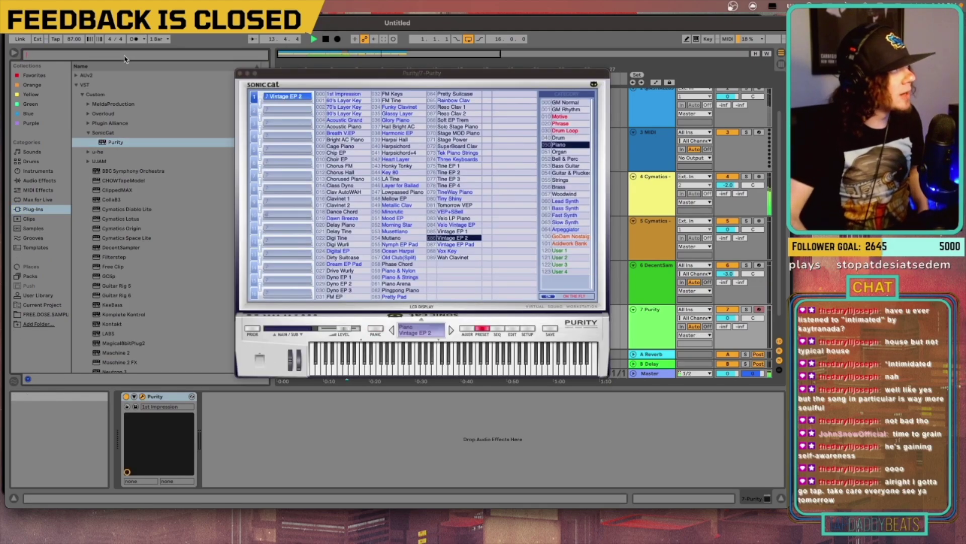
pyautogui.write('dlay')
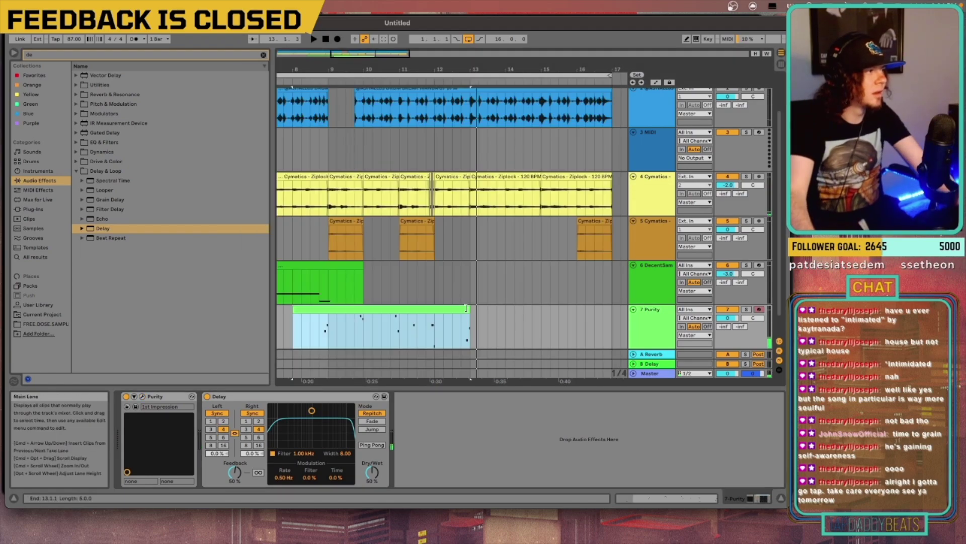
# Step: Try trimming the Purity clip to end at 12.4.1 and pasting its 8.4.1 to 9.2.1 section after it
pyautogui.moveTo(466, 308); pyautogui.dragTo(461, 309)
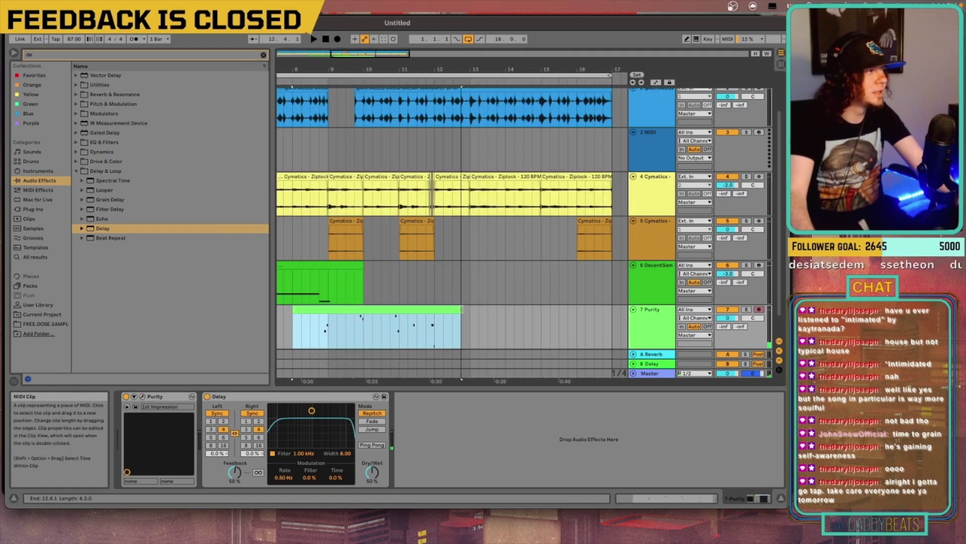
pyautogui.click(317, 338)
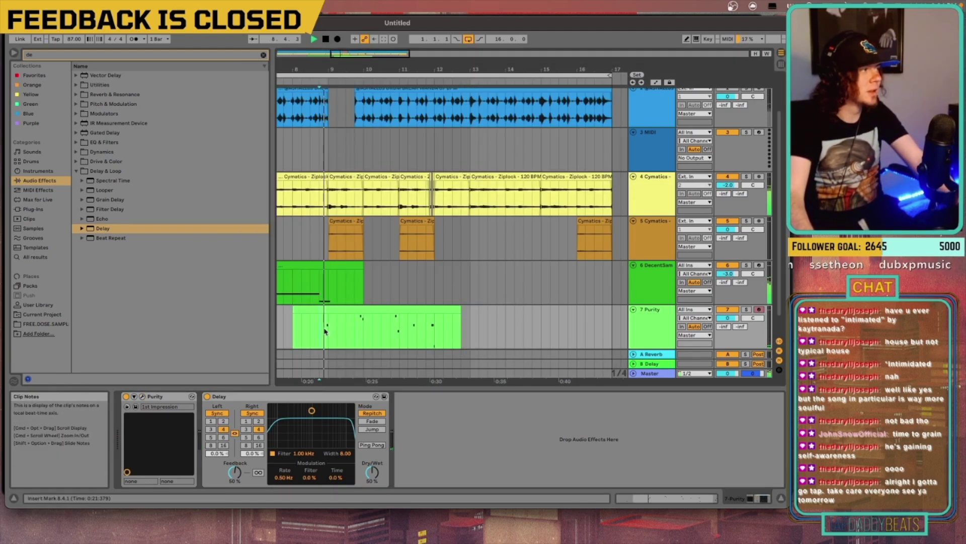
pyautogui.moveTo(324, 316); pyautogui.dragTo(336, 310)
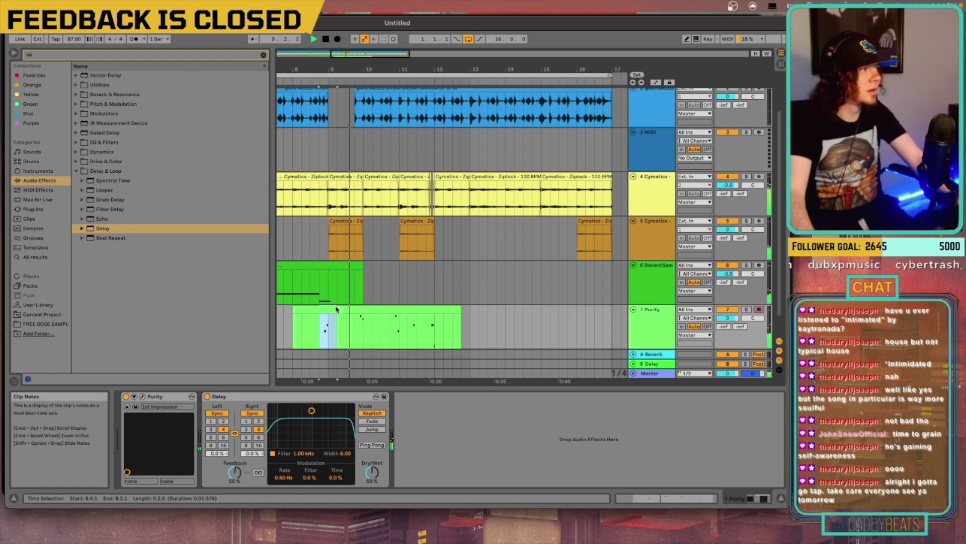
pyautogui.click(463, 329)
pyautogui.press('super+v')
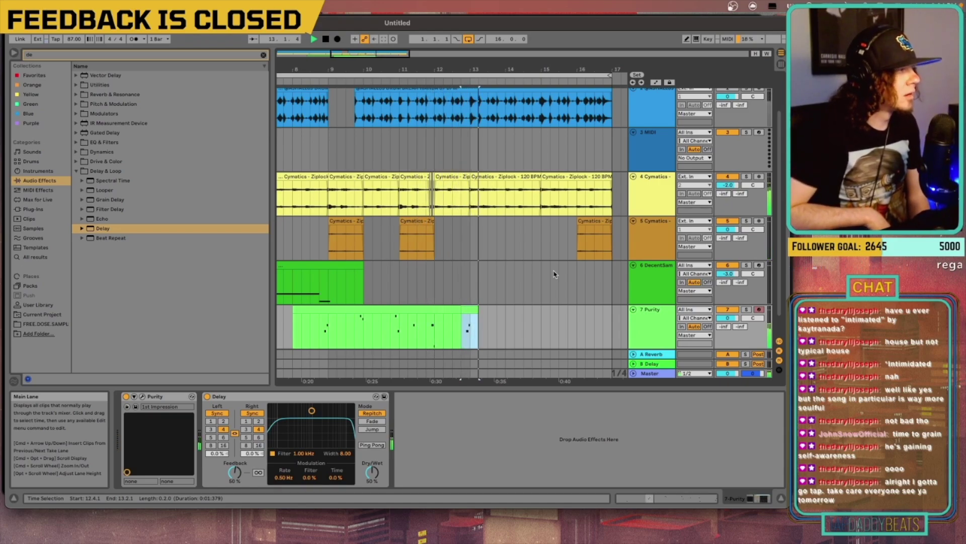
pyautogui.press('space')
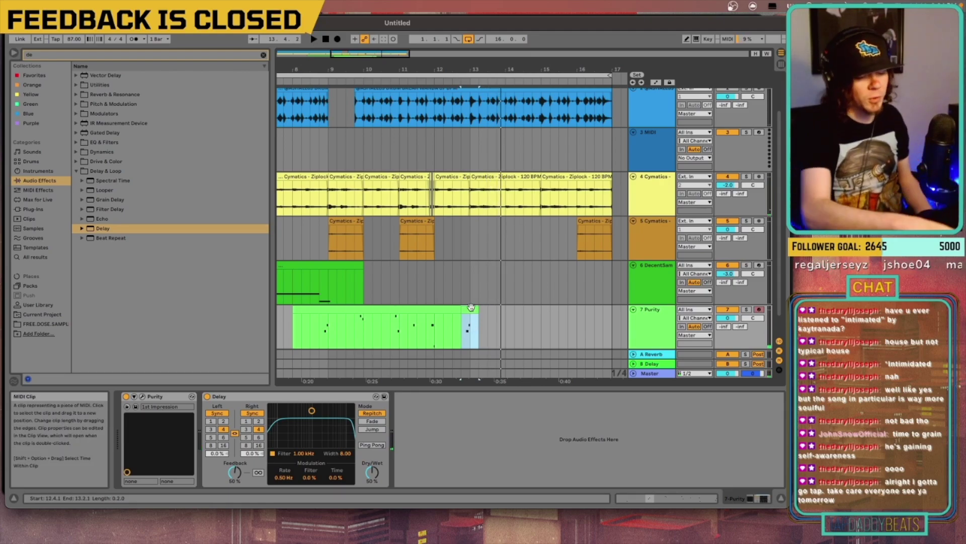
# Step: Delete the pasted Purity section, replay the part and restore the clip's end to 13.1.1
pyautogui.press('Delete')
pyautogui.click(312, 324)
pyautogui.press('space')
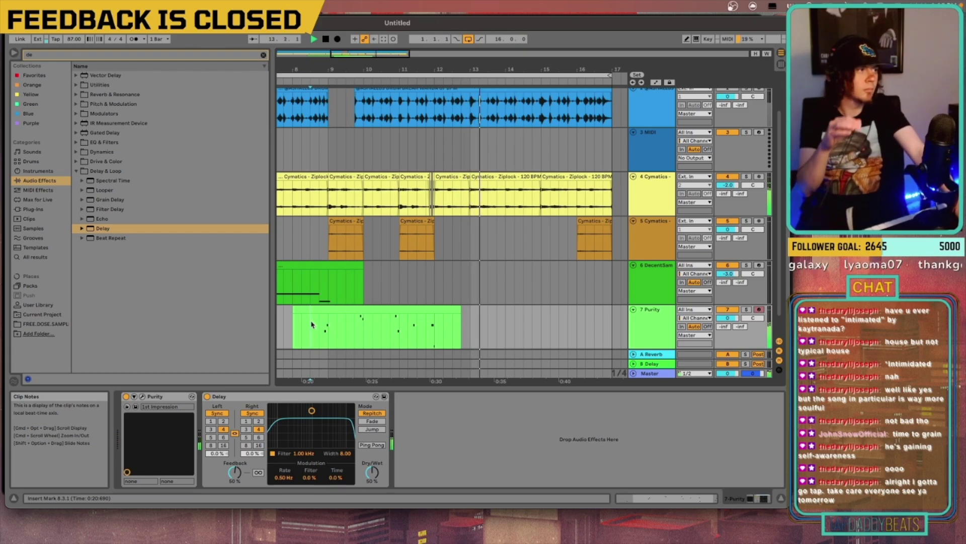
pyautogui.click(388, 39)
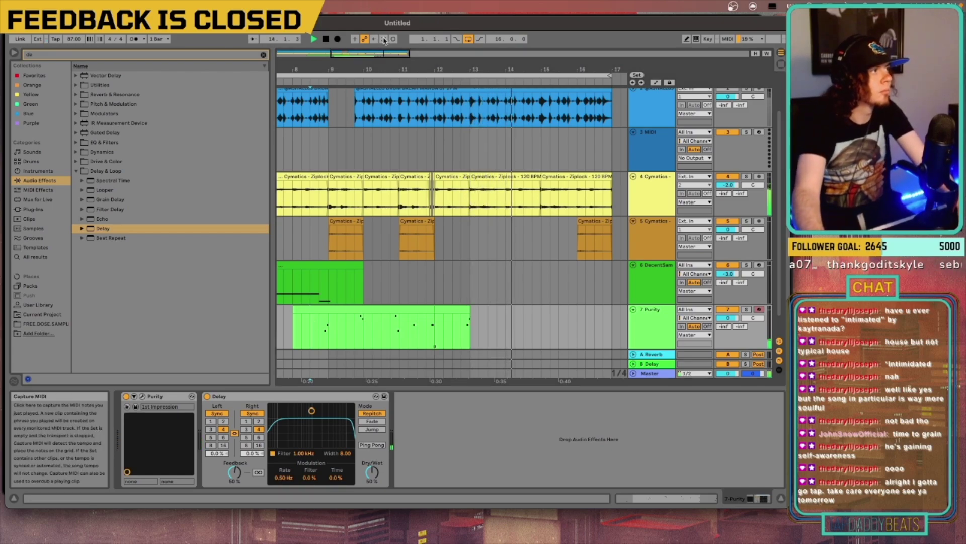
pyautogui.click(460, 323)
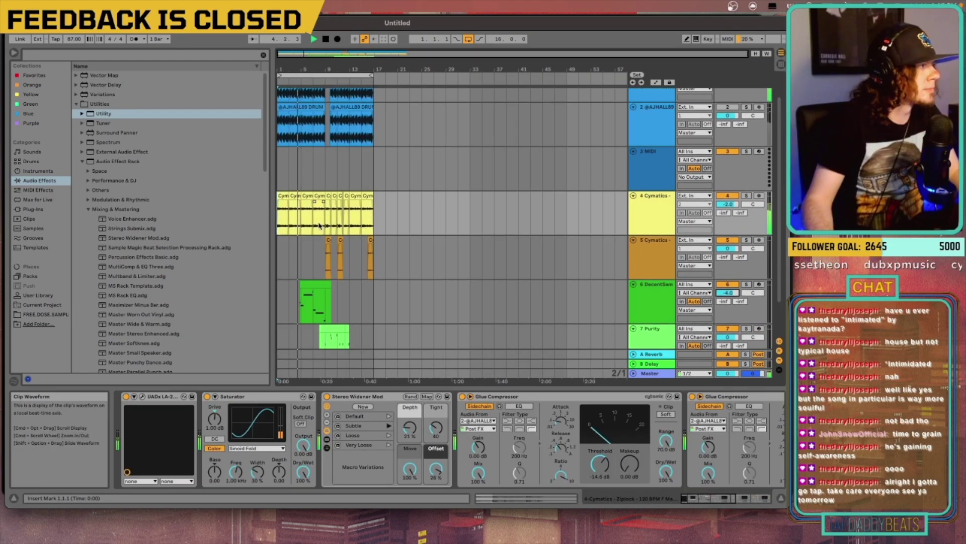
# Step: Copy the first 16 bars of tracks 1 to 4 to 17.1.1 and extend the arrangement loop to 32 bars
pyautogui.scroll(-3, 319, 218)
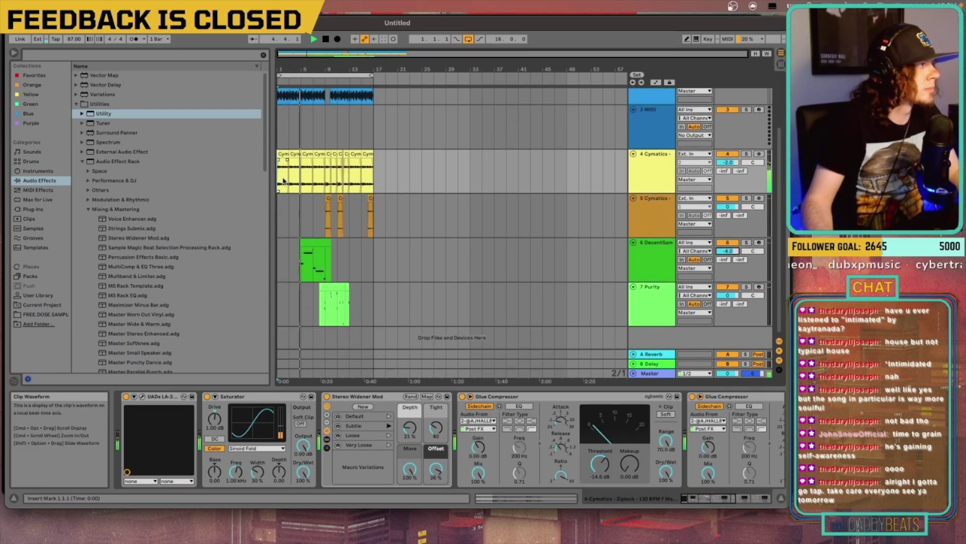
pyautogui.moveTo(281, 177); pyautogui.dragTo(373, 87)
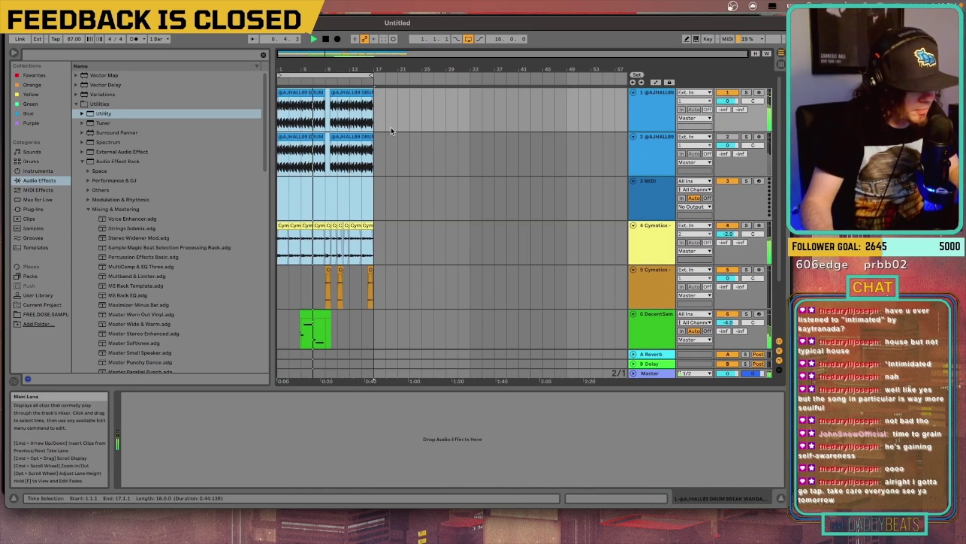
pyautogui.click(376, 116)
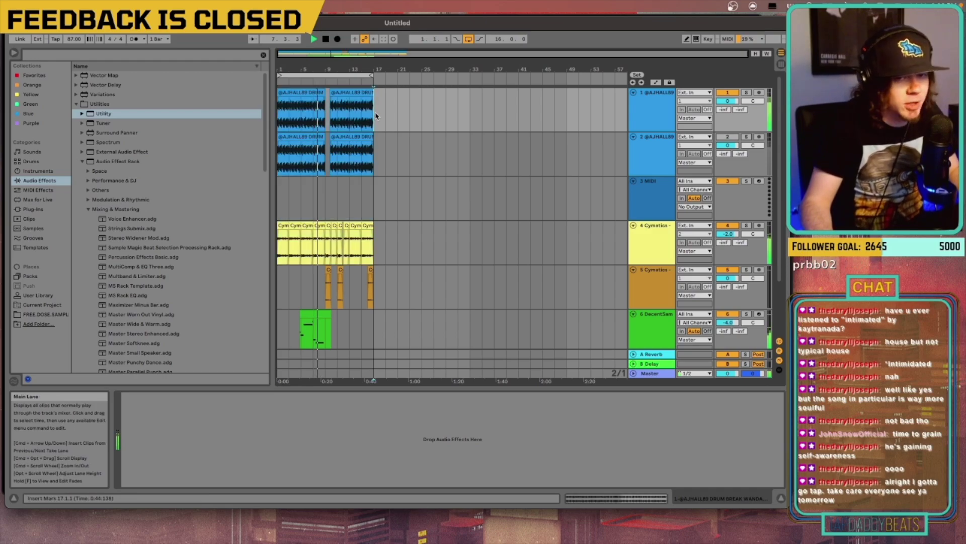
pyautogui.press('super+v')
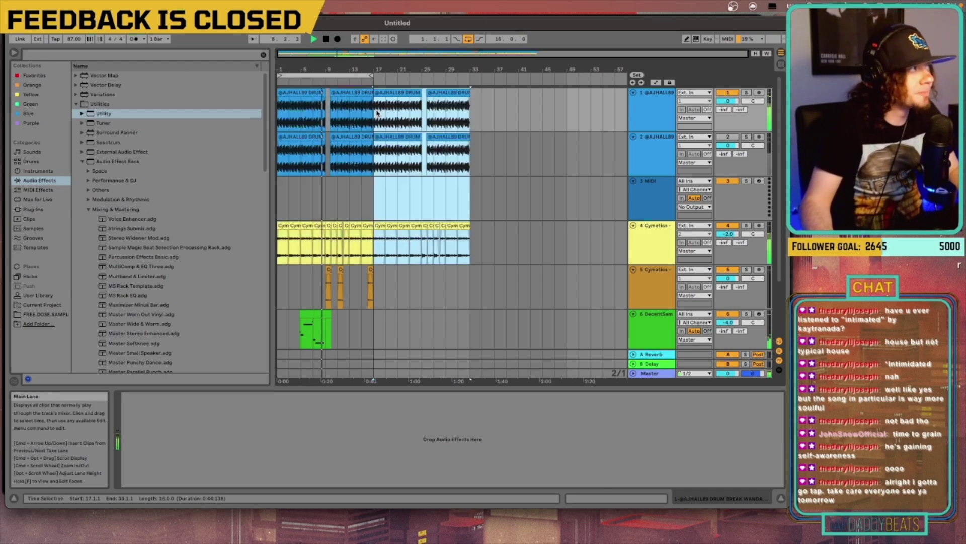
pyautogui.click(371, 76)
pyautogui.moveTo(371, 75); pyautogui.dragTo(464, 72)
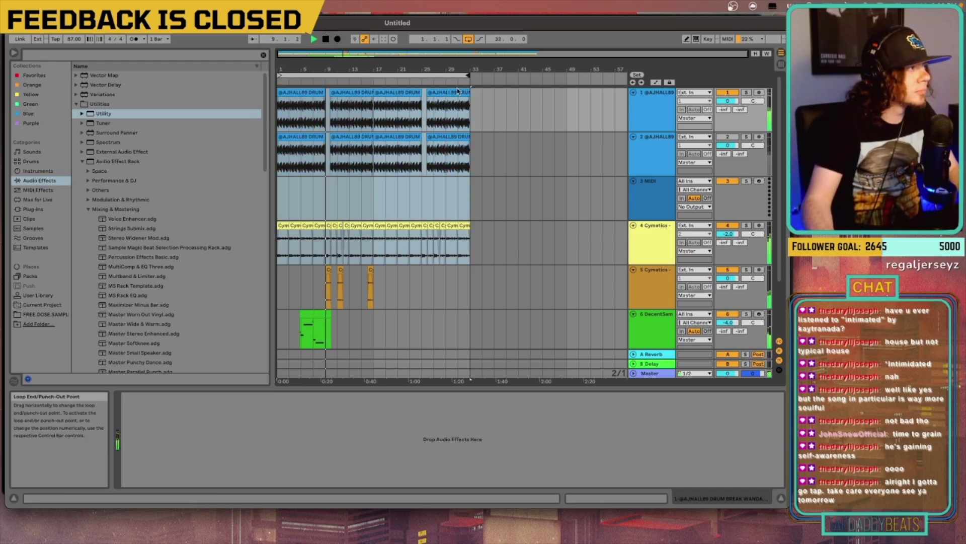
# Step: Browse the trumpet samples in the User Library and audition the Flugel 03, 04 and 05 loops
pyautogui.scroll(-3, 395, 208)
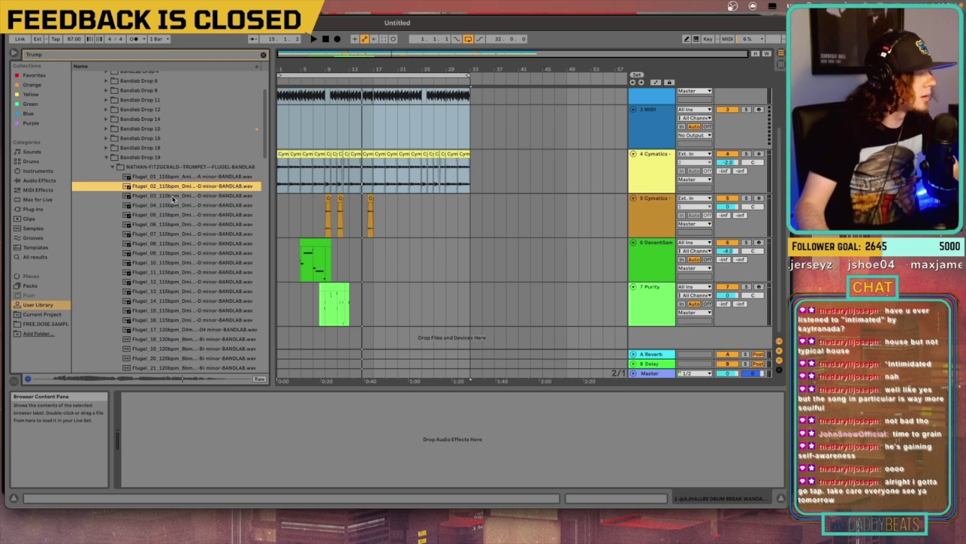
pyautogui.click(172, 196)
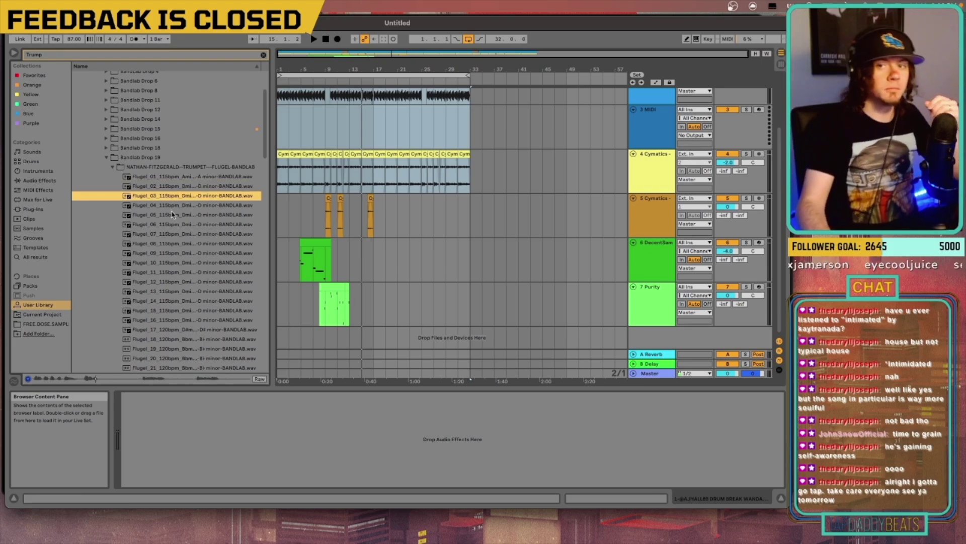
pyautogui.click(171, 215)
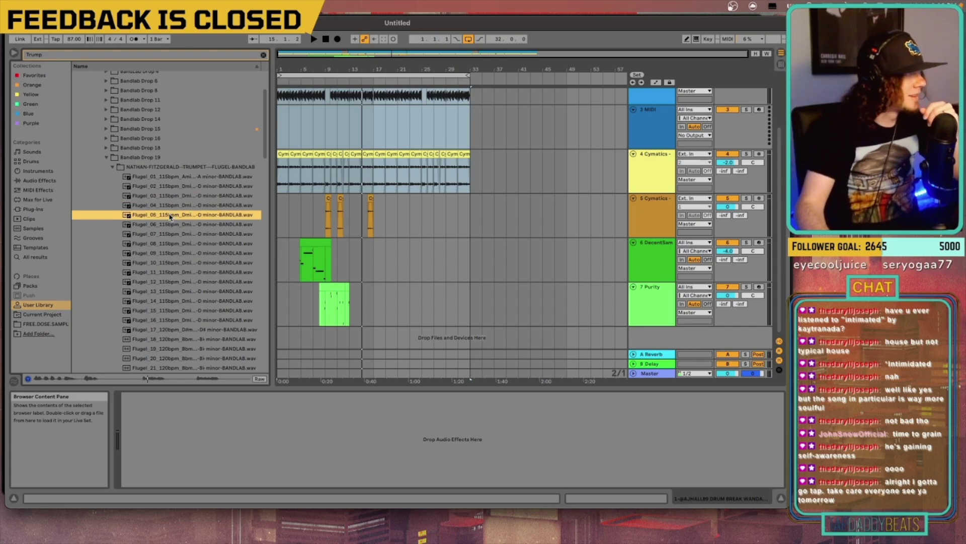
pyautogui.press('Up')
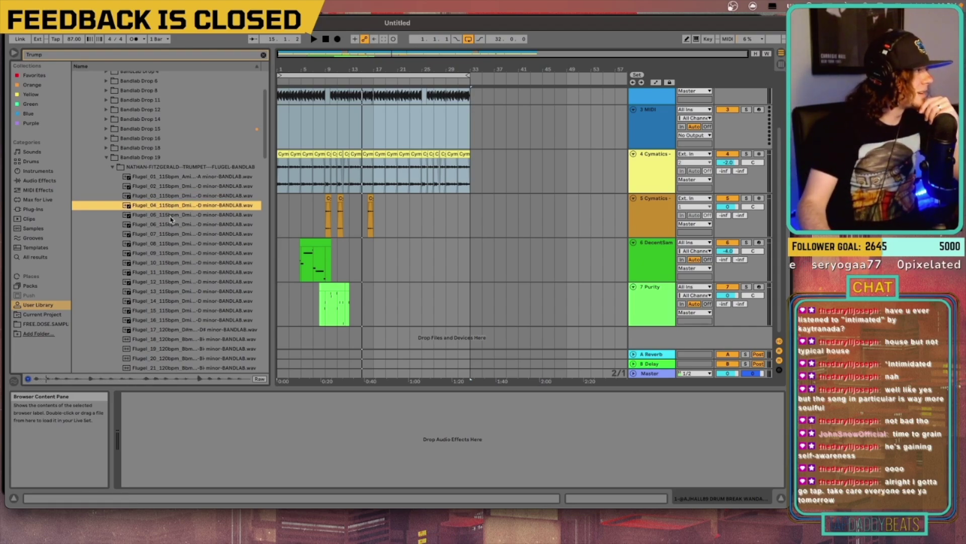
pyautogui.click(171, 217)
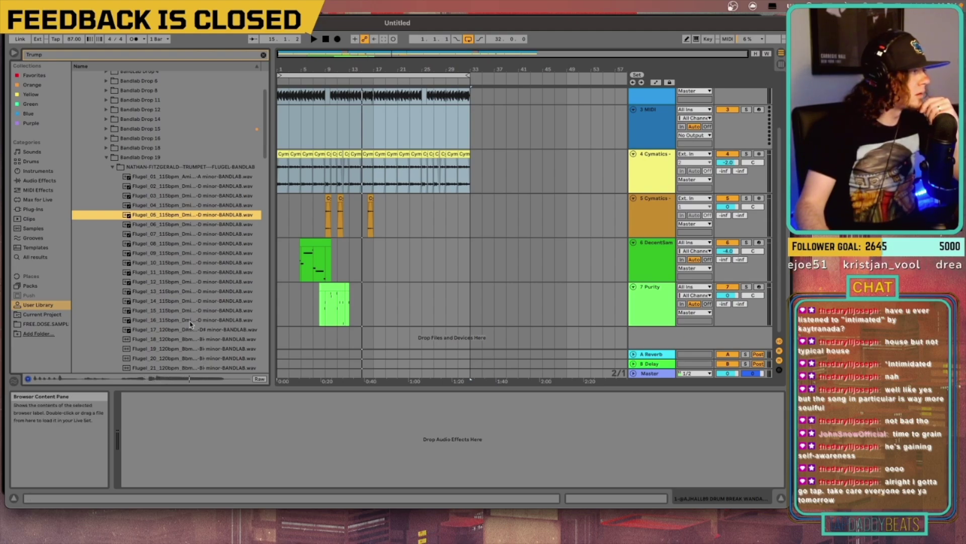
# Step: Add an audio track below Purity, place the Flugel_17 120 bpm loop on it at 13.1.1 and play it
pyautogui.click(674, 304)
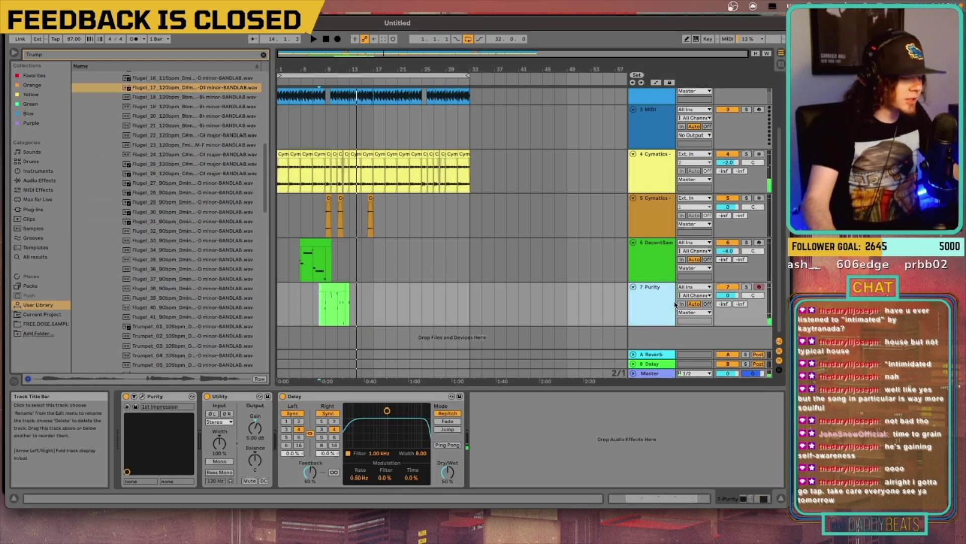
pyautogui.hotkey('ctrl', 't')
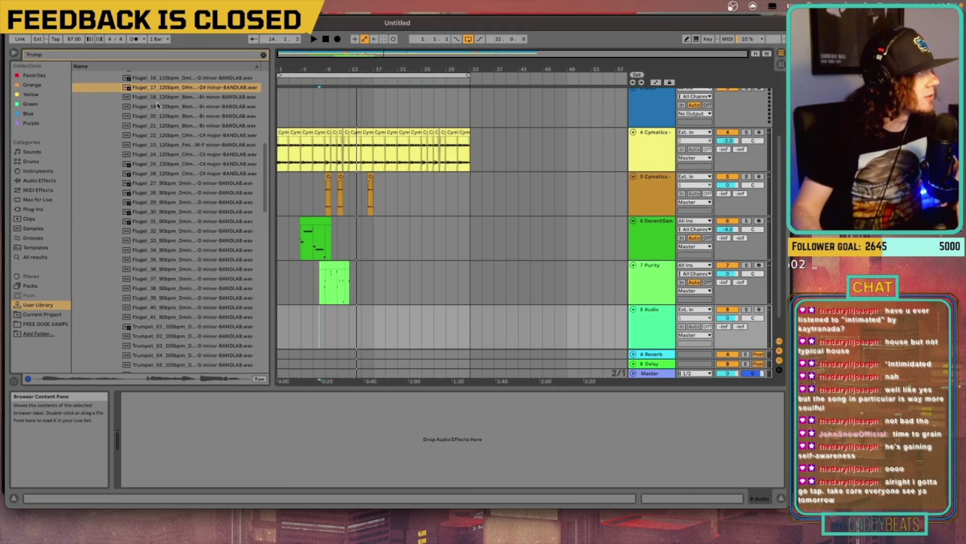
pyautogui.moveTo(173, 89); pyautogui.dragTo(349, 327)
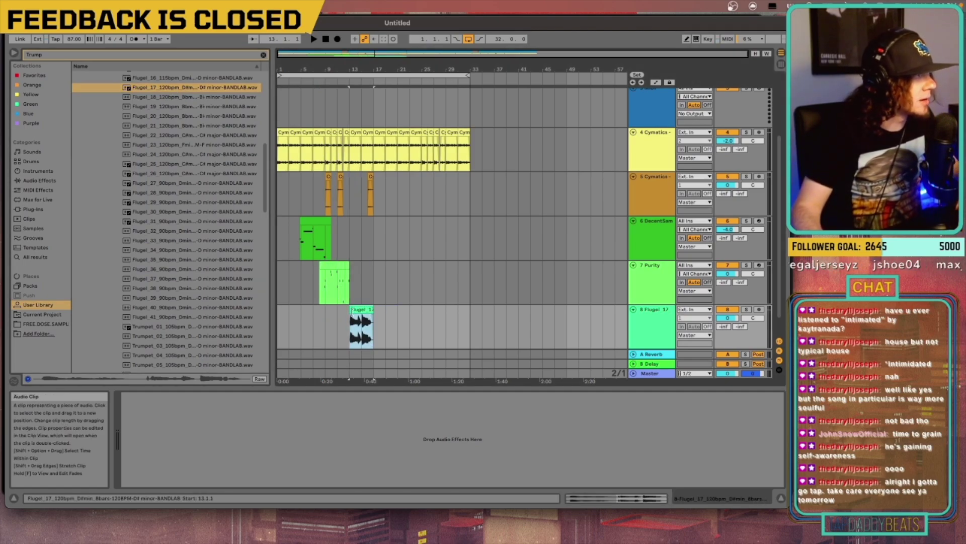
pyautogui.press('space')
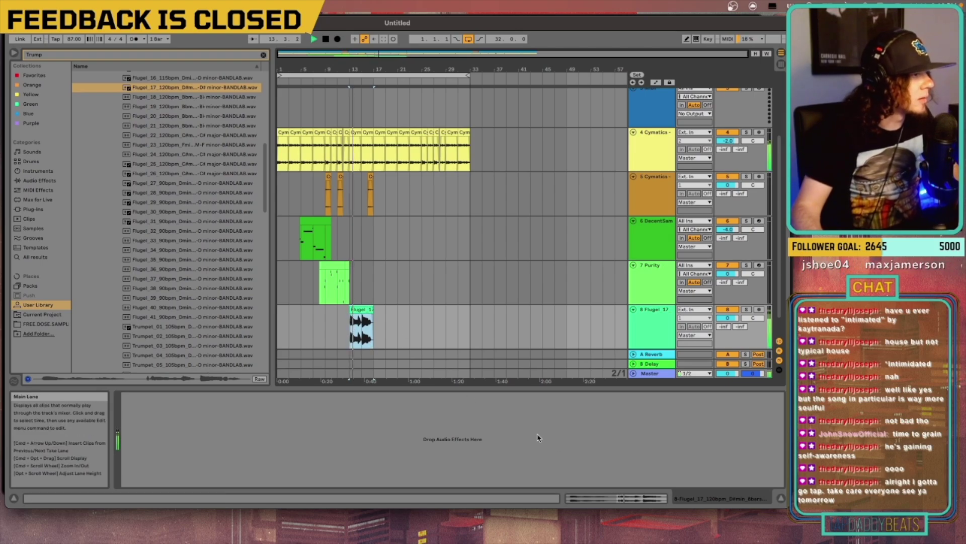
# Step: Transpose the Flugel_17 clip up 4 semitones and set its warp mode to Complex
pyautogui.click(638, 497)
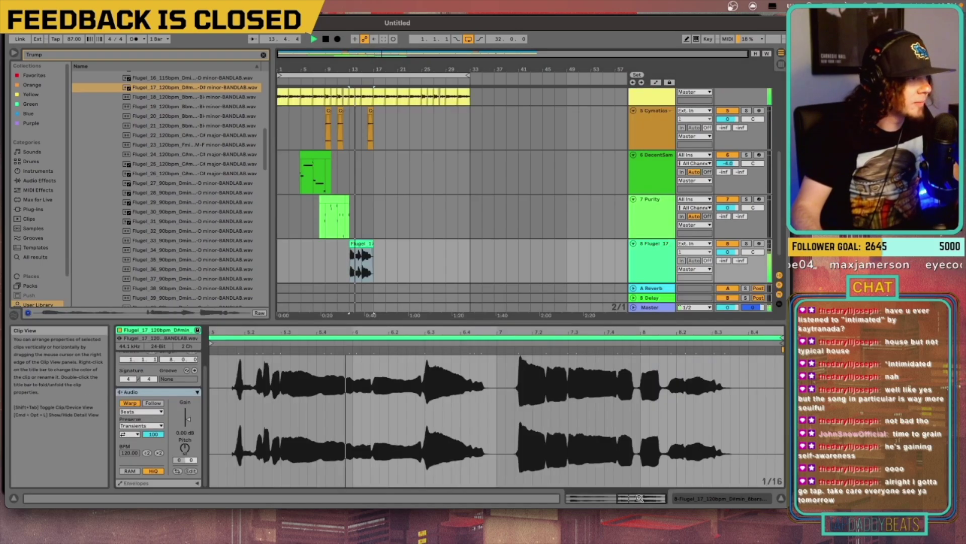
pyautogui.click(141, 411)
pyautogui.click(135, 459)
pyautogui.moveTo(185, 448); pyautogui.dragTo(184, 438)
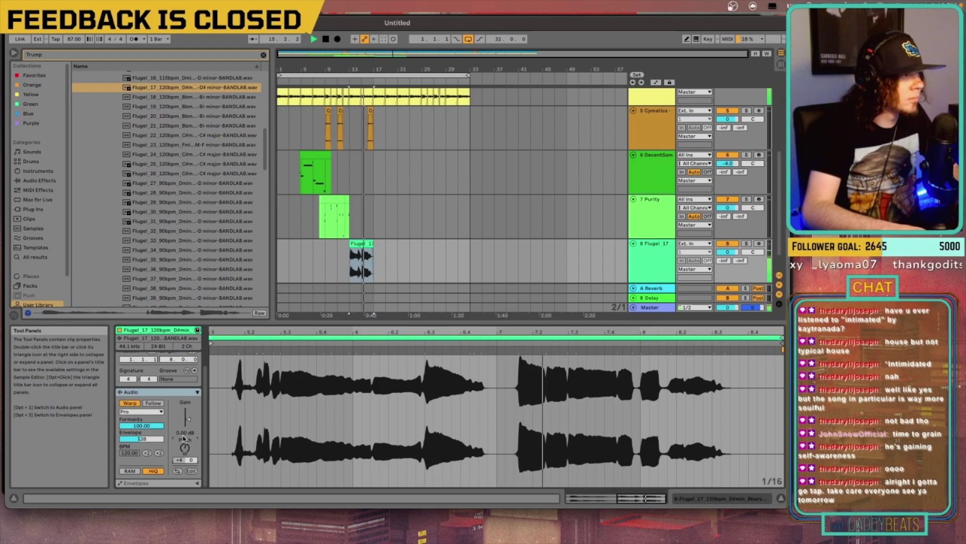
pyautogui.click(141, 411)
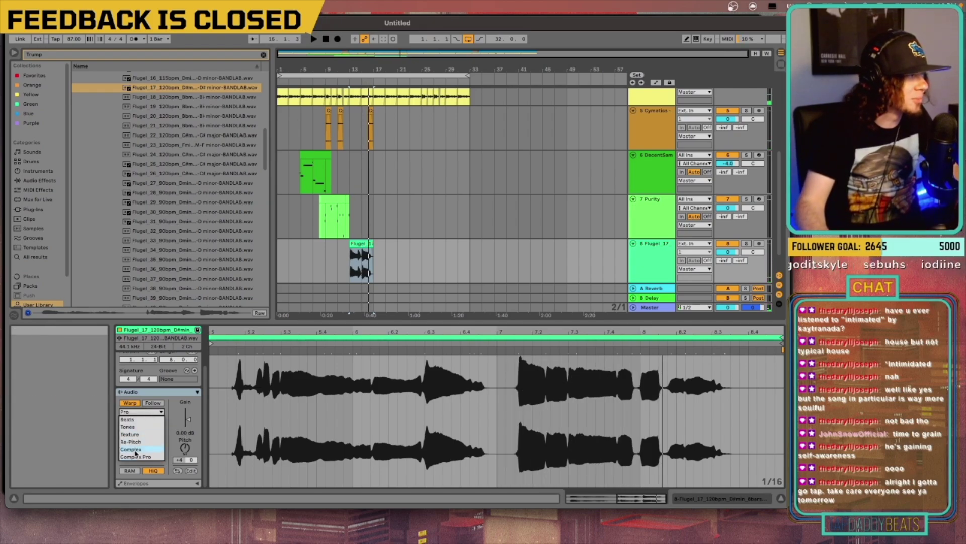
pyautogui.click(135, 449)
pyautogui.press('space')
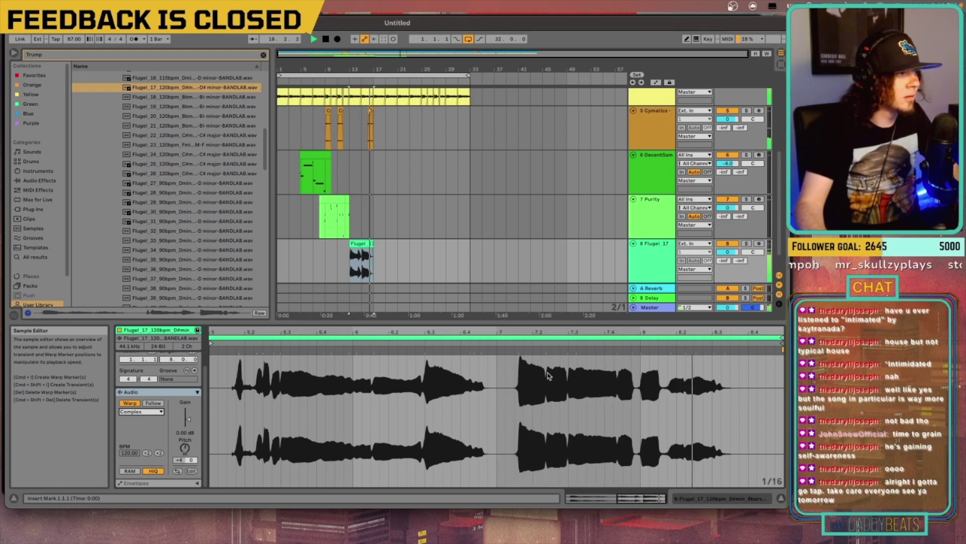
# Step: Lower the Flugel track's volume to -5.0 dB and play the part back
pyautogui.moveTo(344, 52); pyautogui.dragTo(396, 129)
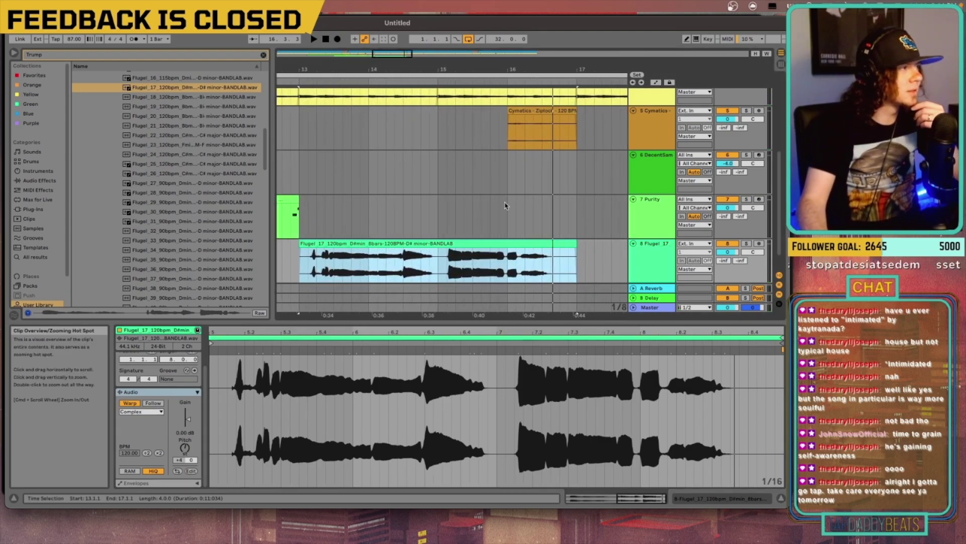
pyautogui.click(721, 253)
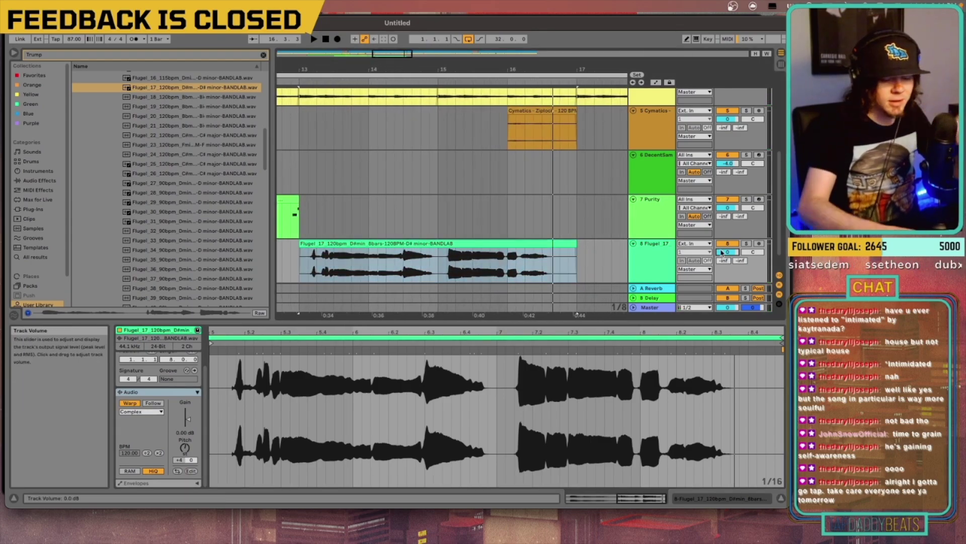
pyautogui.press('space')
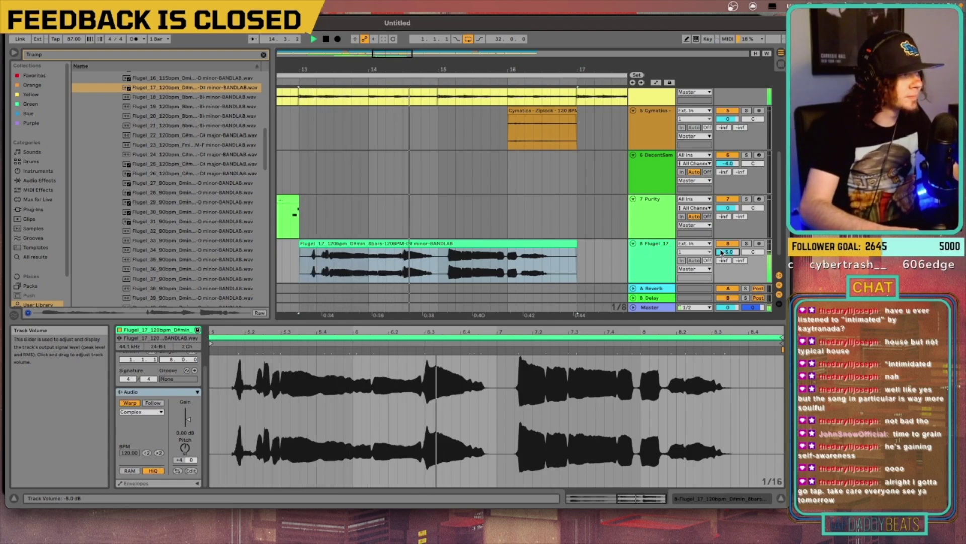
pyautogui.press('space')
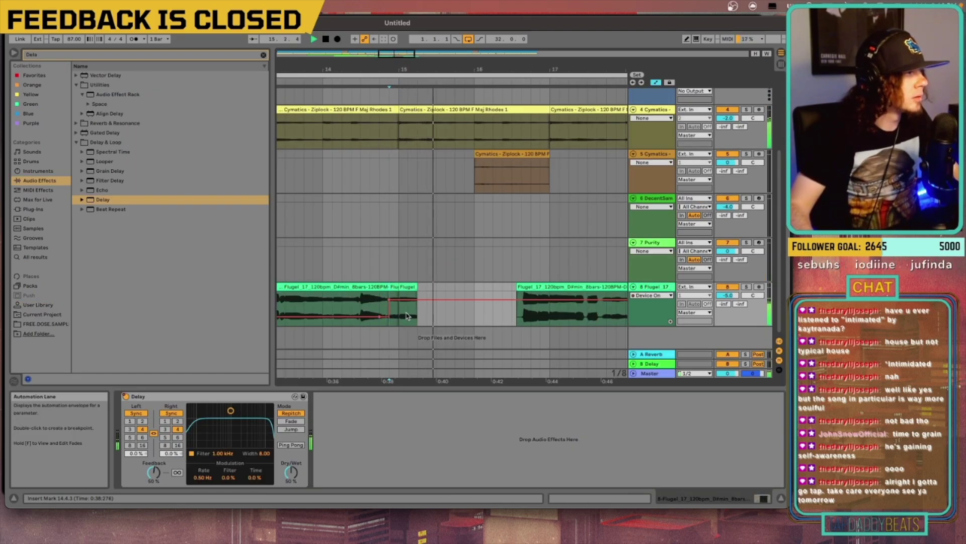
# Step: Stop playback and delete the second Flugel_17 clip, which starts at 16.3.2
pyautogui.click(551, 287)
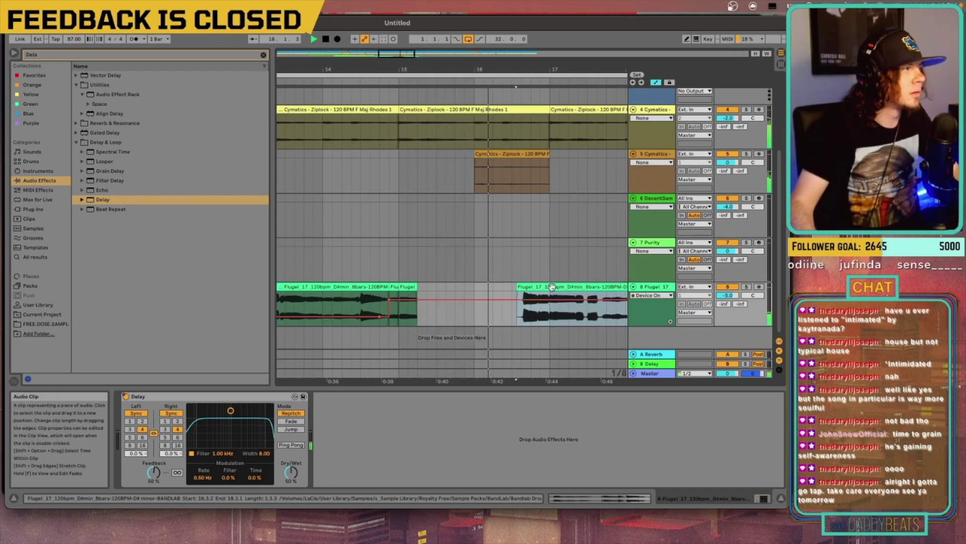
pyautogui.press('space')
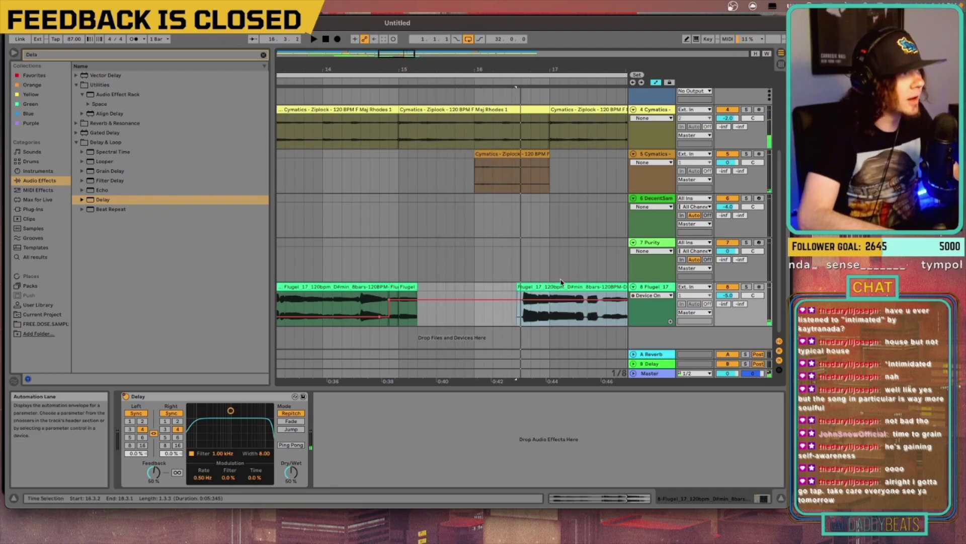
pyautogui.press('Delete')
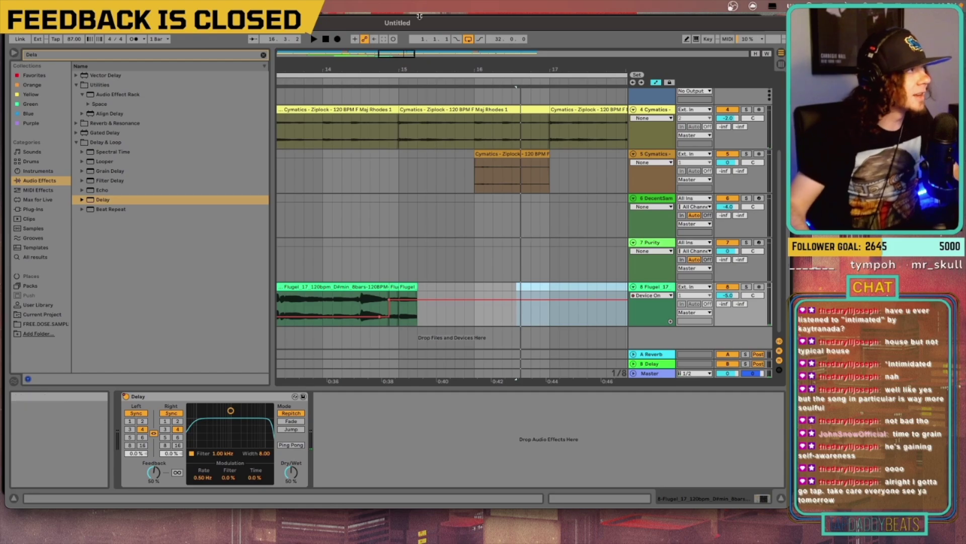
pyautogui.moveTo(400, 52); pyautogui.dragTo(401, 23)
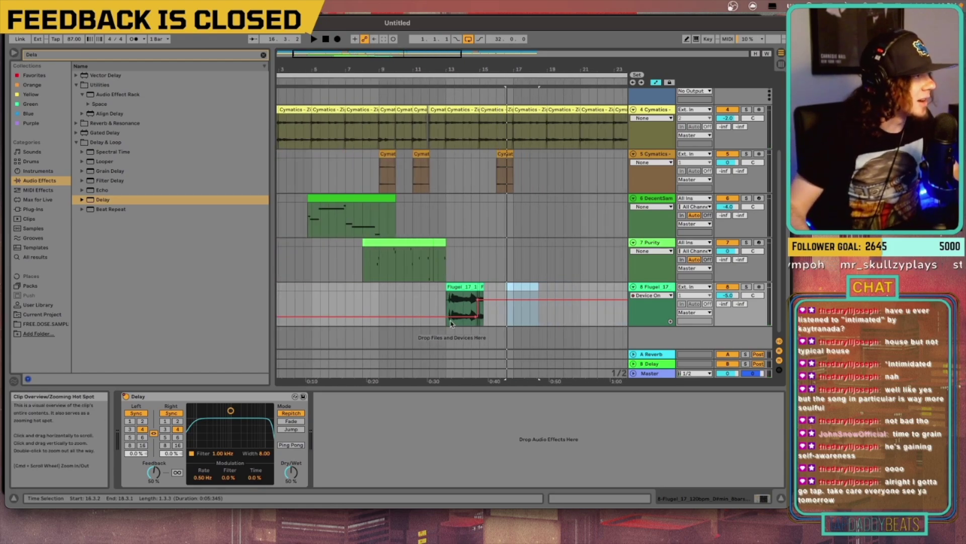
# Step: Add the Vocal Pop Hall hybrid reverb after the Flugel track's Delay, adjust its dry/wet mix and set the track volume to -10.0 dB
pyautogui.click(448, 303)
pyautogui.click(79, 55)
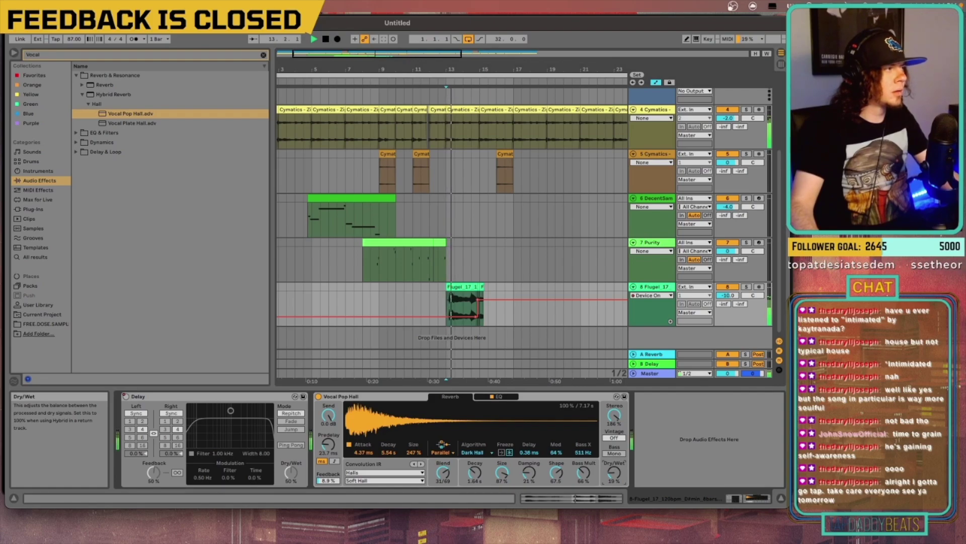
pyautogui.moveTo(614, 474); pyautogui.dragTo(614, 471)
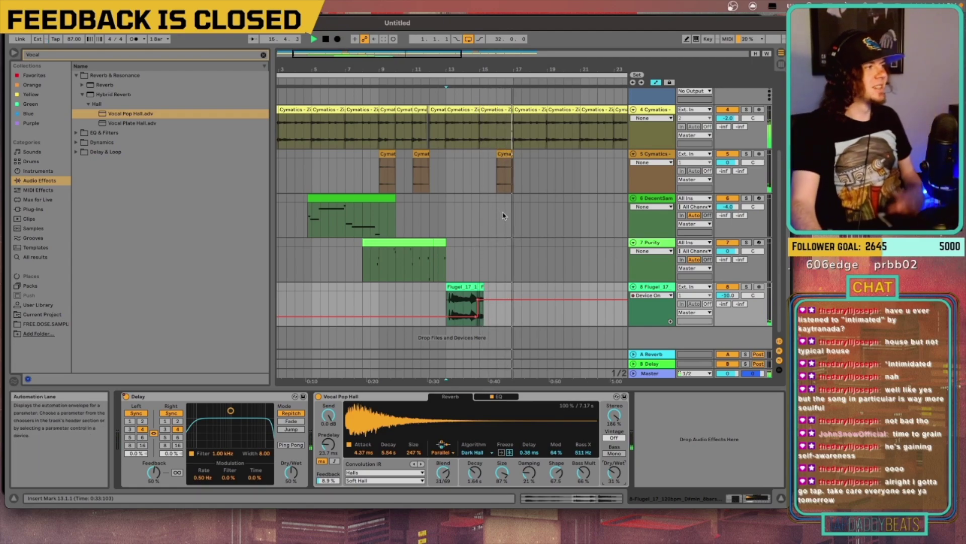
pyautogui.moveTo(371, 52); pyautogui.dragTo(371, 24)
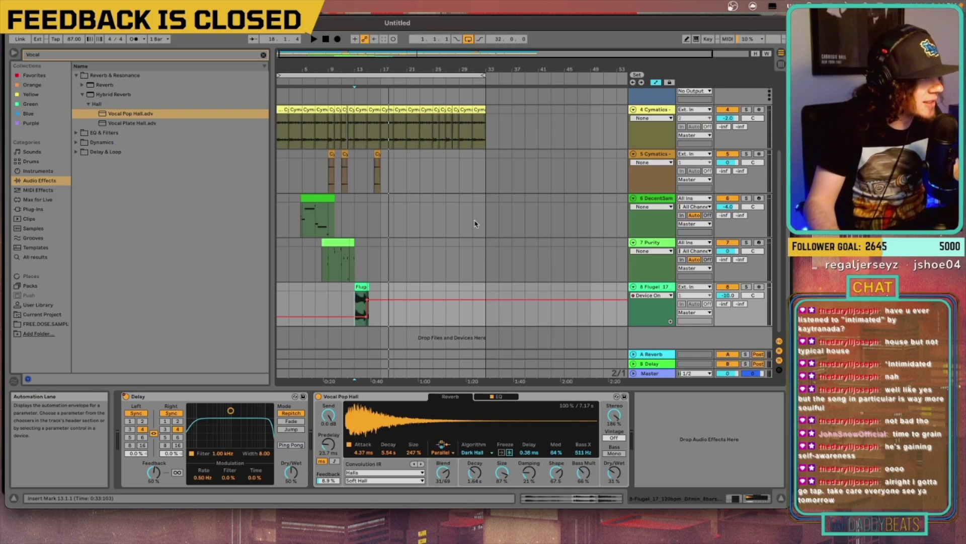
# Step: Search the User Library for Sax, audition Sax.wav from As Night Falls 91 bpm Amin and place it at 13.1.1 on a new track
pyautogui.hotkey('ctrl', 'f')
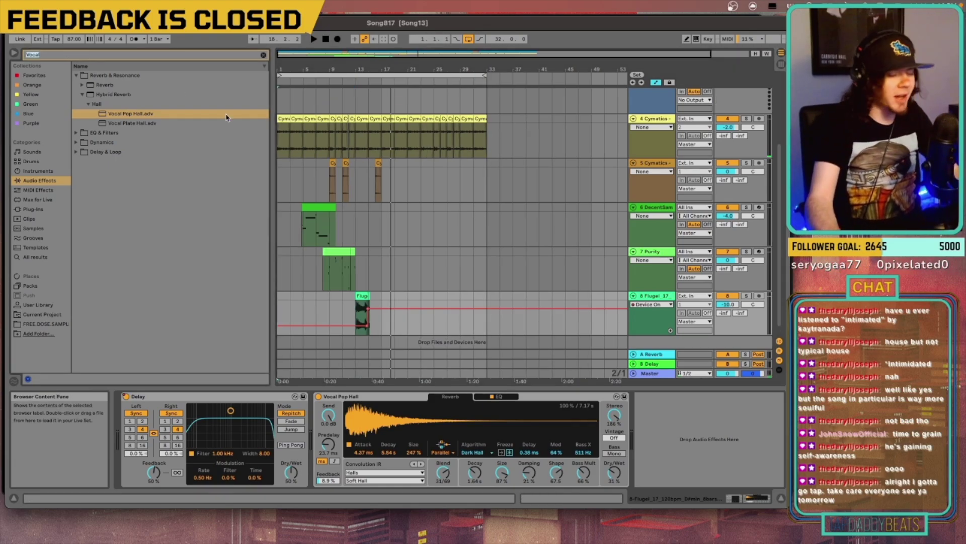
pyautogui.press('BackSpace')
pyautogui.click(119, 258)
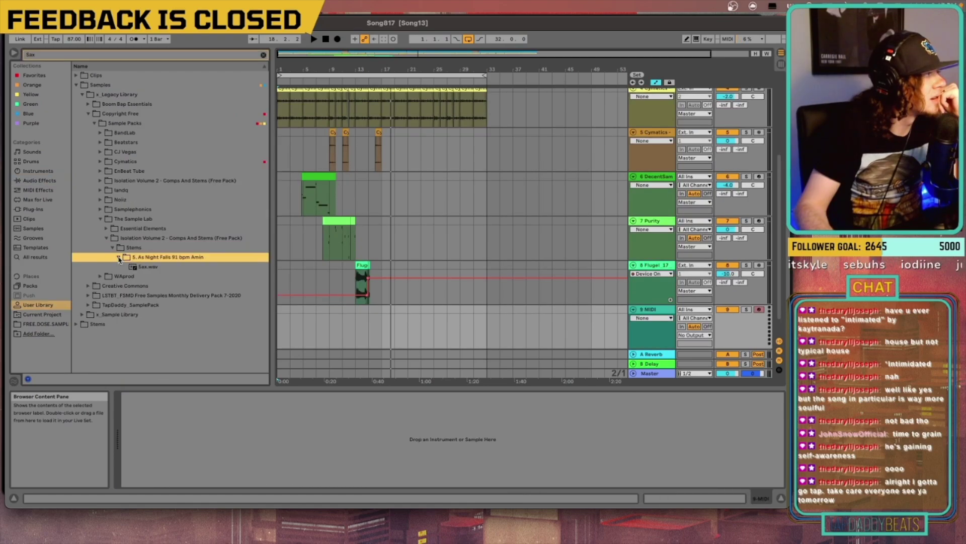
pyautogui.click(137, 267)
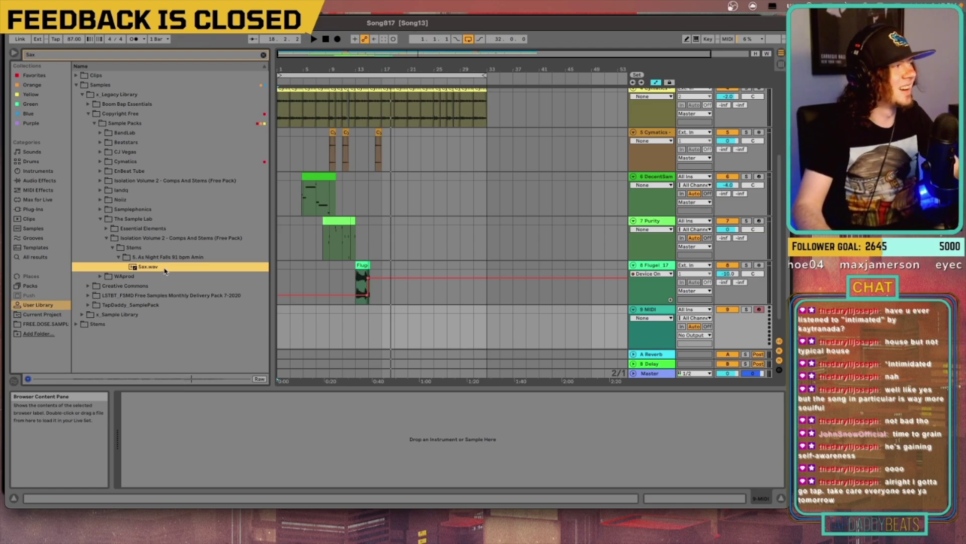
pyautogui.moveTo(231, 288); pyautogui.dragTo(368, 298)
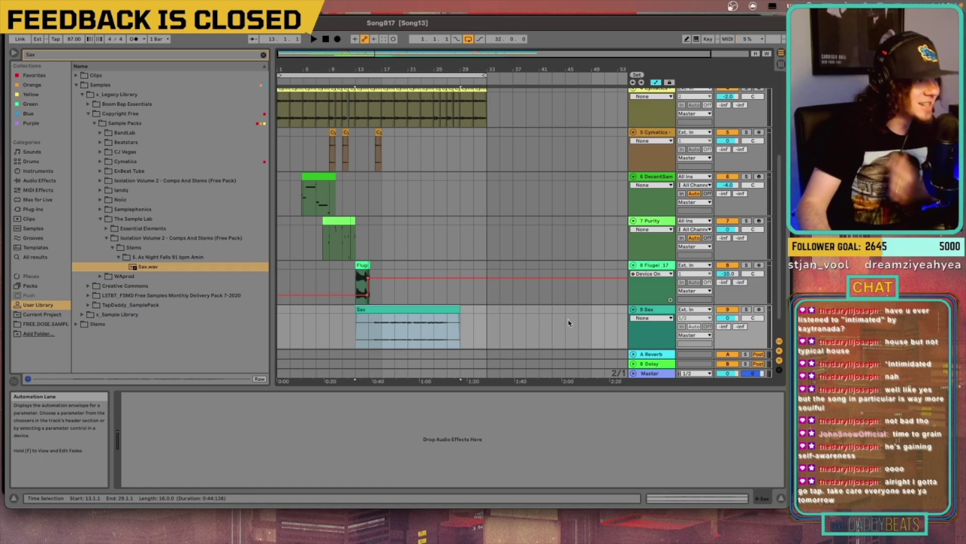
# Step: Raise the Sax clip's gain to 13.6 dB, transpose it down 2 semitones, set its warp mode to Complex and audition it
pyautogui.click(681, 500)
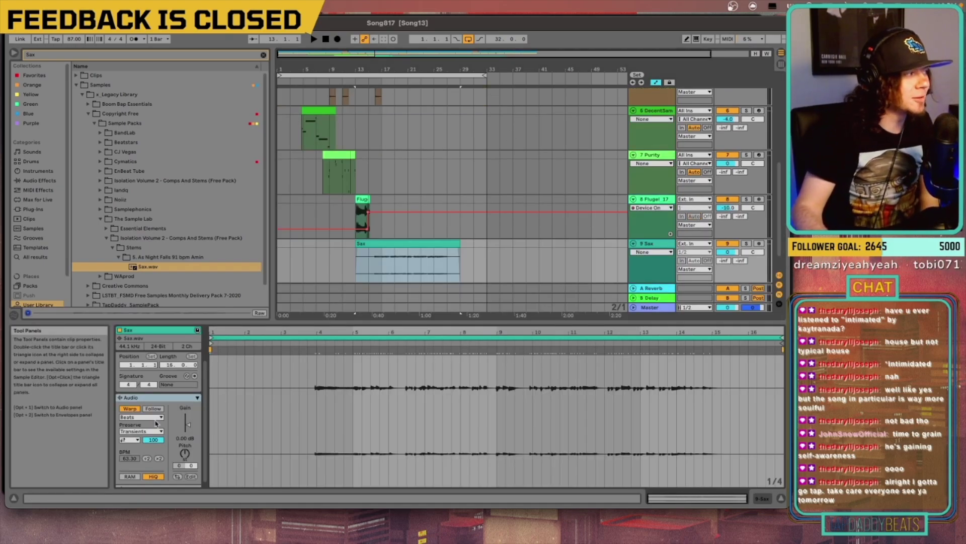
pyautogui.moveTo(189, 427); pyautogui.dragTo(189, 420)
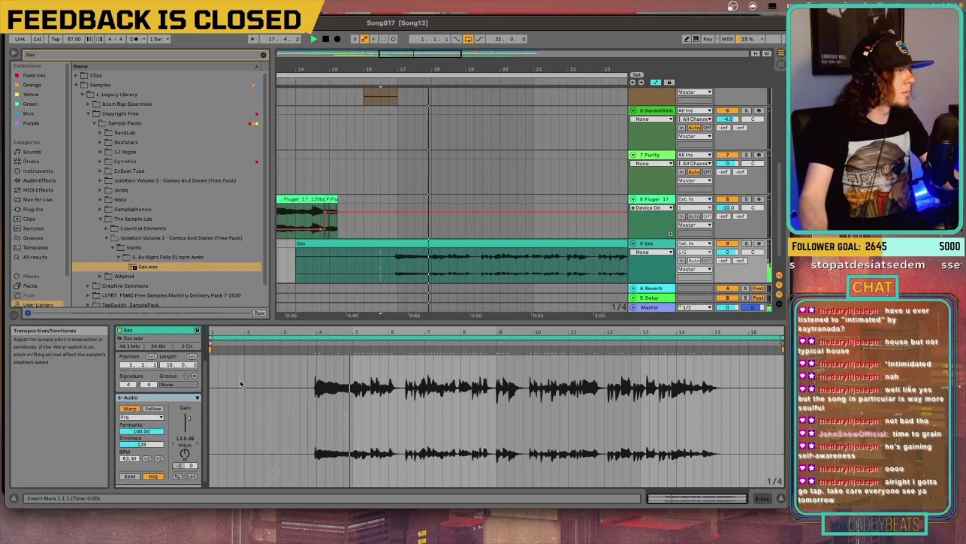
pyautogui.click(139, 417)
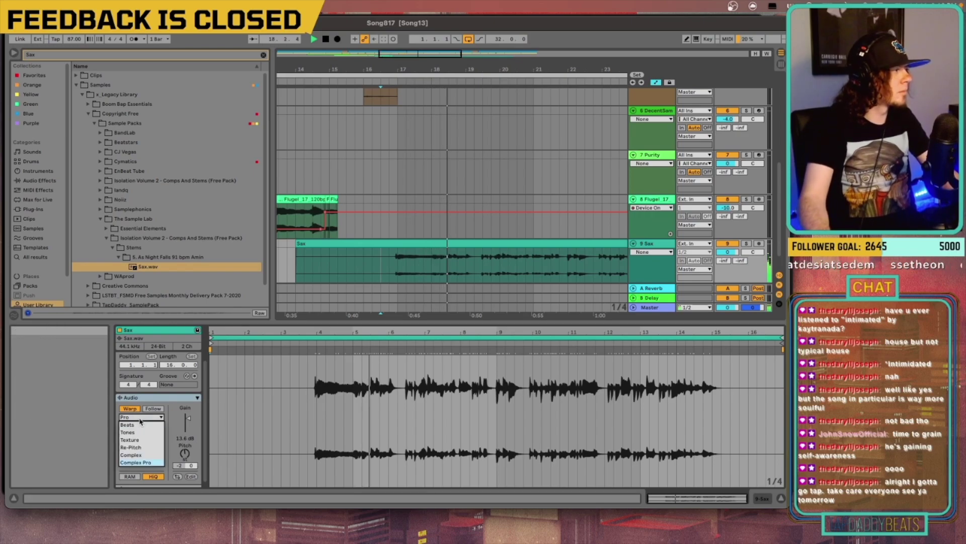
pyautogui.click(139, 455)
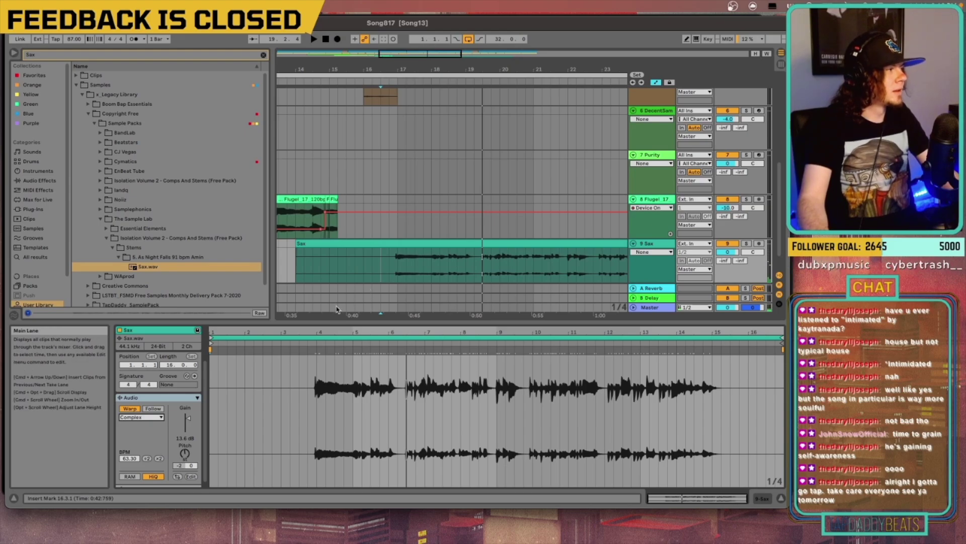
pyautogui.moveTo(380, 50); pyautogui.dragTo(384, 38)
pyautogui.press('space')
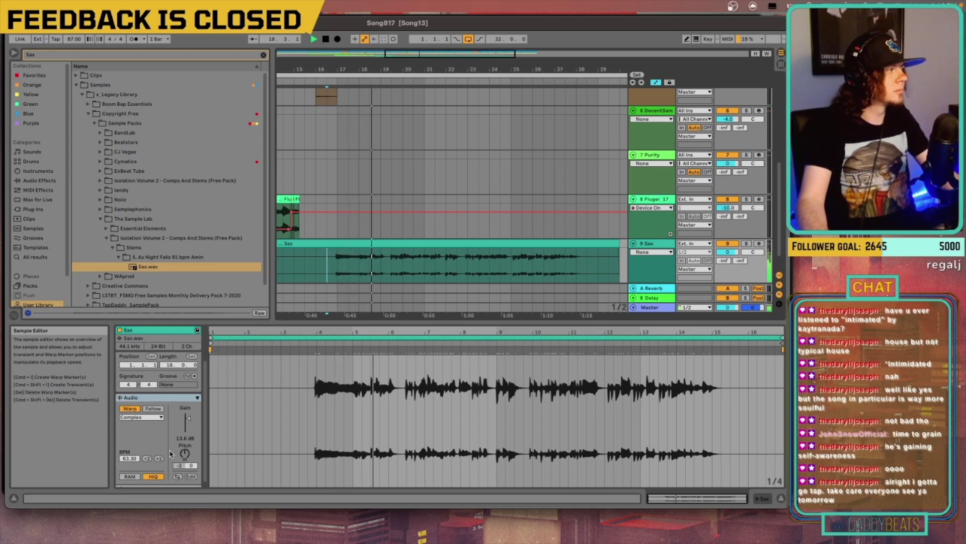
pyautogui.press('space')
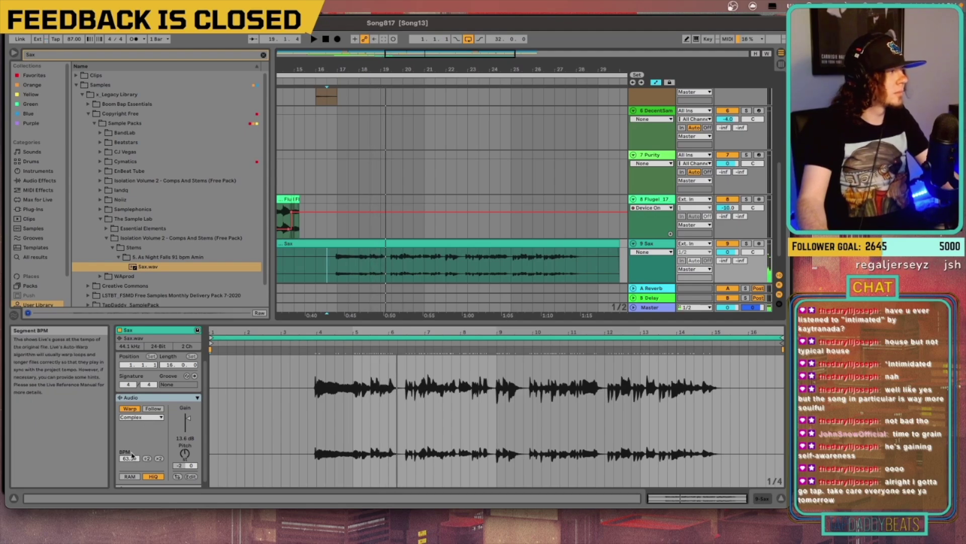
# Step: Set the Sax clip's segment BPM to 87, trim its silent intro and start the clip at 16.4.4
pyautogui.moveTo(130, 459); pyautogui.dragTo(130, 433)
pyautogui.moveTo(292, 69); pyautogui.dragTo(359, 68)
pyautogui.moveTo(348, 246); pyautogui.dragTo(410, 246)
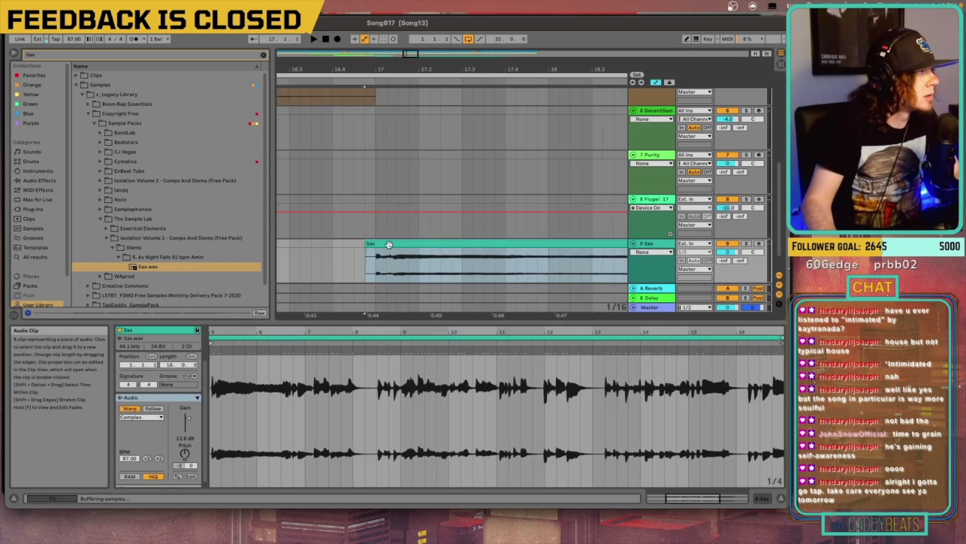
# Step: Play back the repositioned Sax clip from just before bar 17 to check it against the beat
pyautogui.press('space')
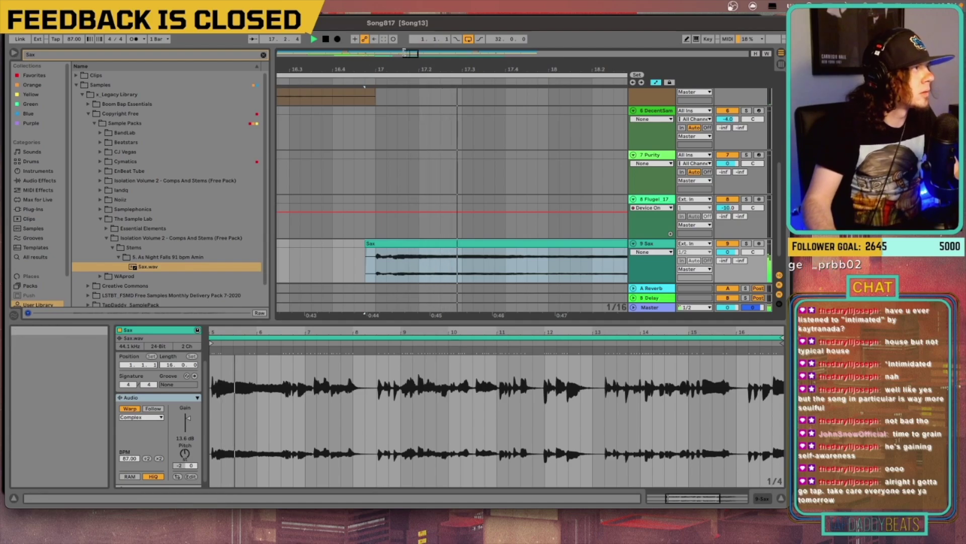
pyautogui.press('-')
pyautogui.press('-')
pyautogui.press('-')
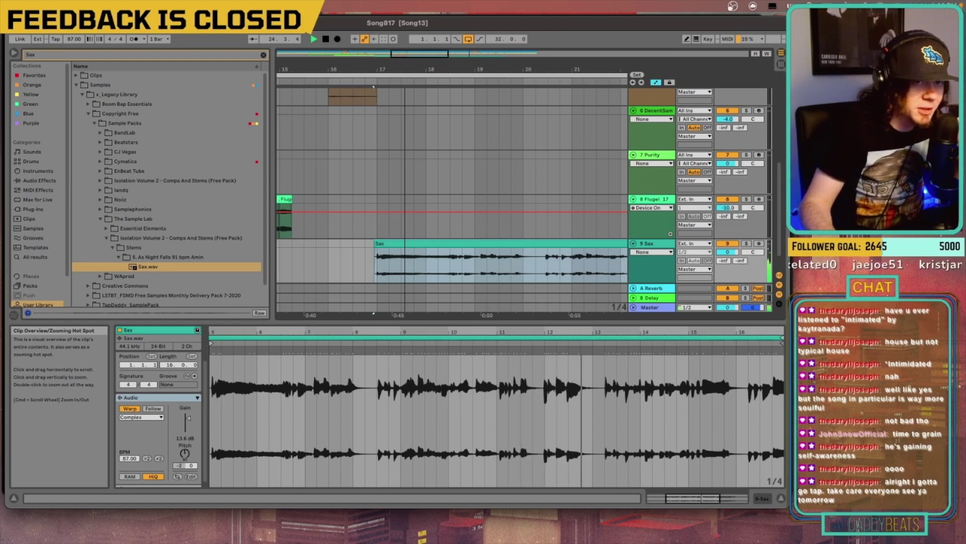
pyautogui.press('+')
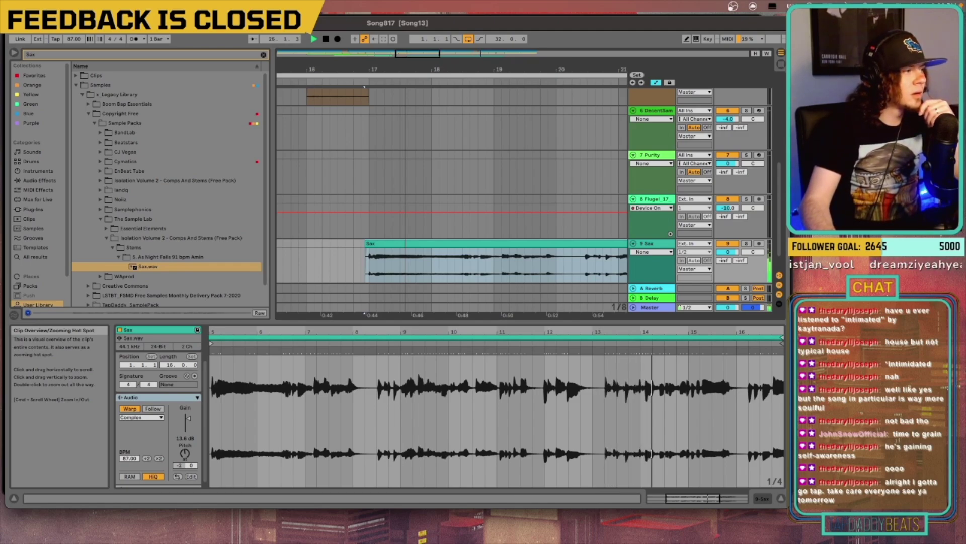
pyautogui.press('-')
pyautogui.press('-')
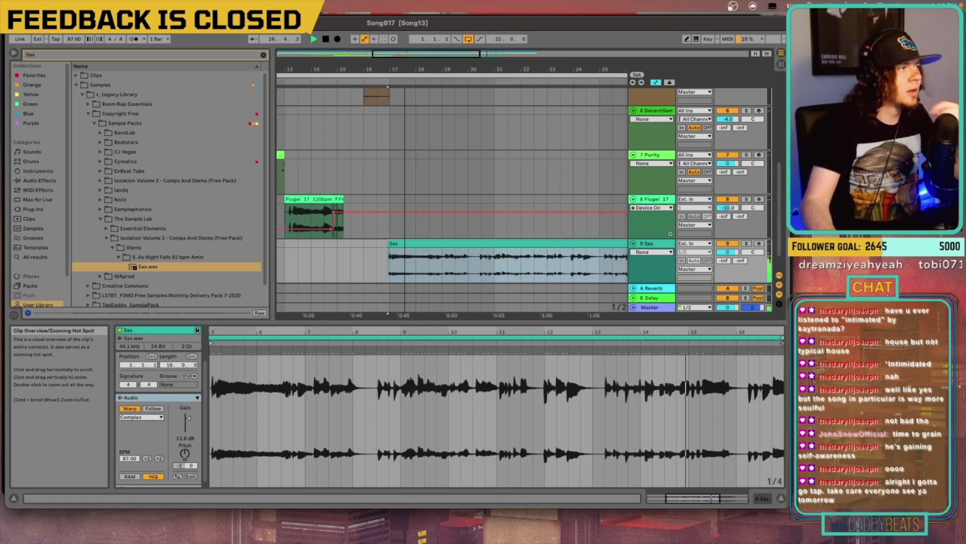
pyautogui.moveTo(436, 72); pyautogui.dragTo(434, 70)
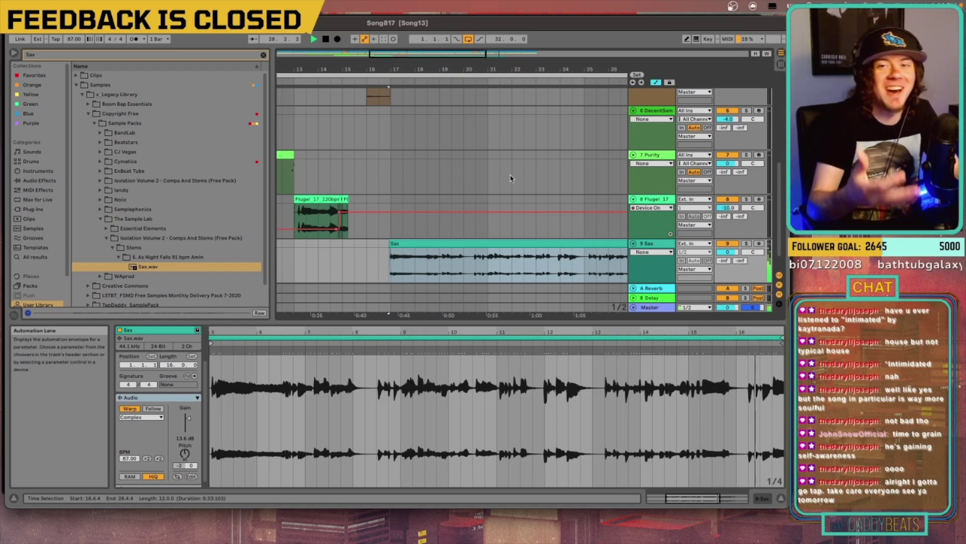
pyautogui.press('space')
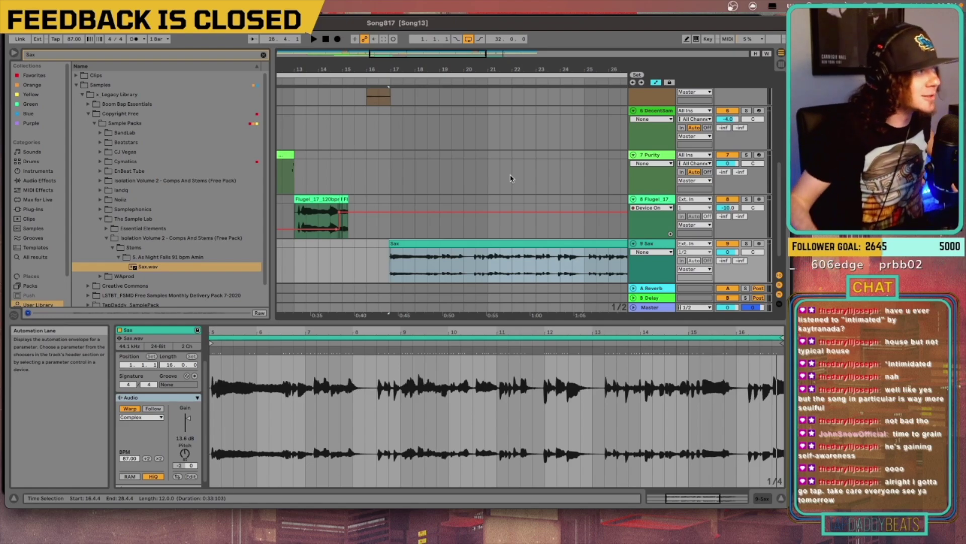
# Step: Set the Sax clip's segment BPM to 91 and extend the clip's end to 30.1.1
pyautogui.moveTo(404, 54)
pyautogui.mouseDown()
pyautogui.moveTo(404, 121)
pyautogui.moveTo(405, 63)
pyautogui.mouseUp()
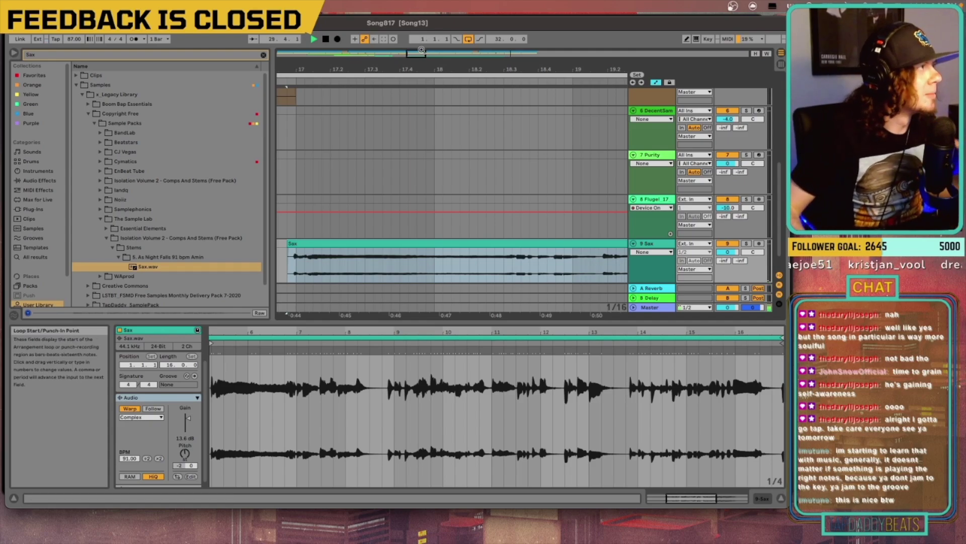
pyautogui.moveTo(421, 54); pyautogui.dragTo(415, 11)
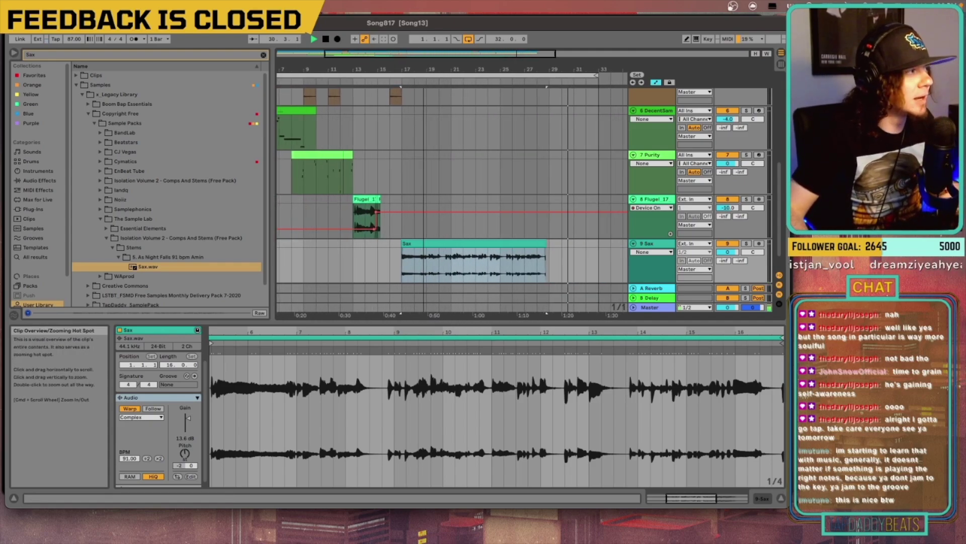
pyautogui.moveTo(552, 240); pyautogui.dragTo(604, 239)
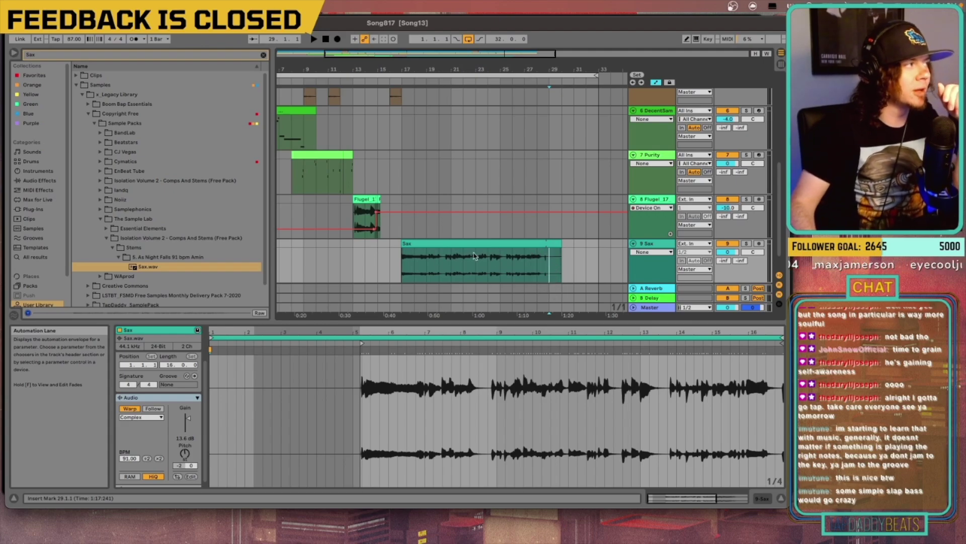
# Step: Duplicate the Sax track and delete the copied clip to leave the new track empty
pyautogui.scroll(-2, 413, 257)
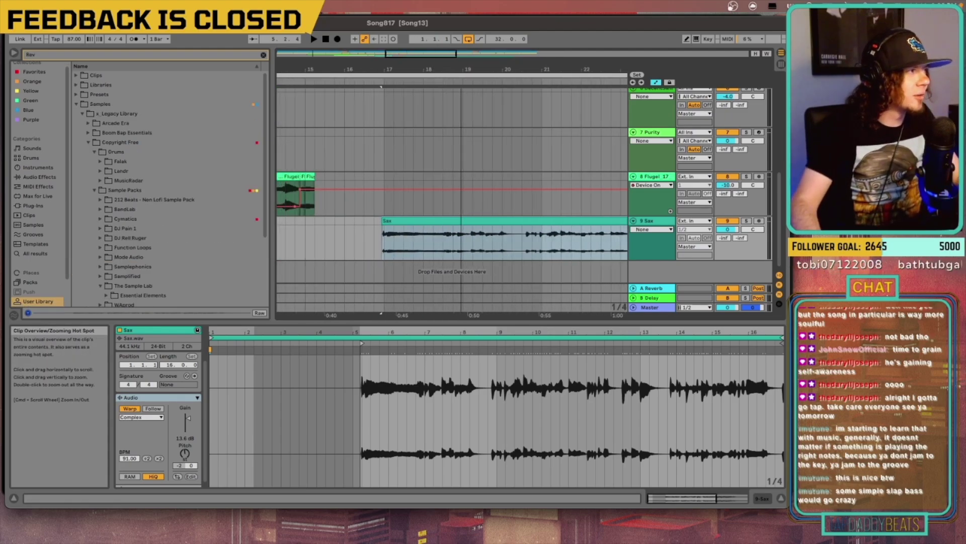
pyautogui.moveTo(461, 70); pyautogui.dragTo(346, 50)
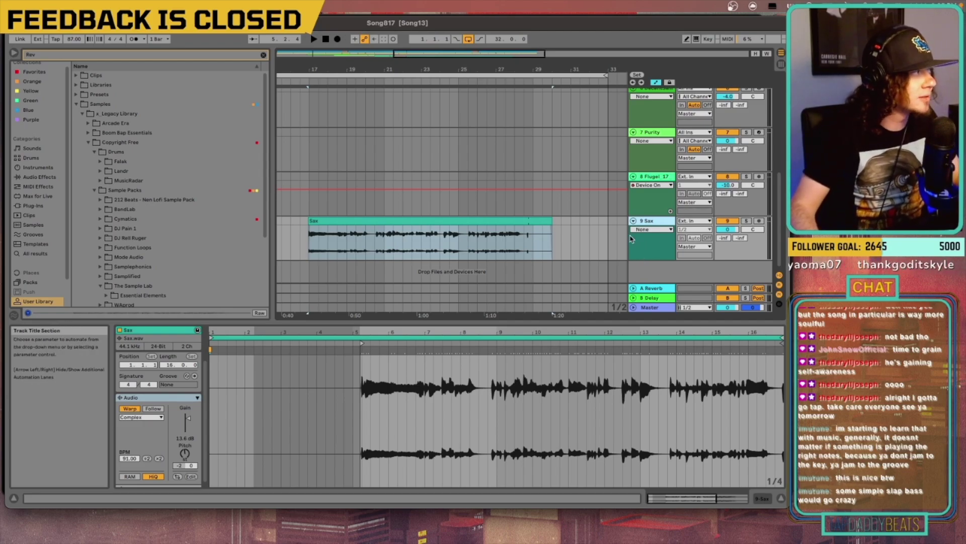
pyautogui.press('super+d')
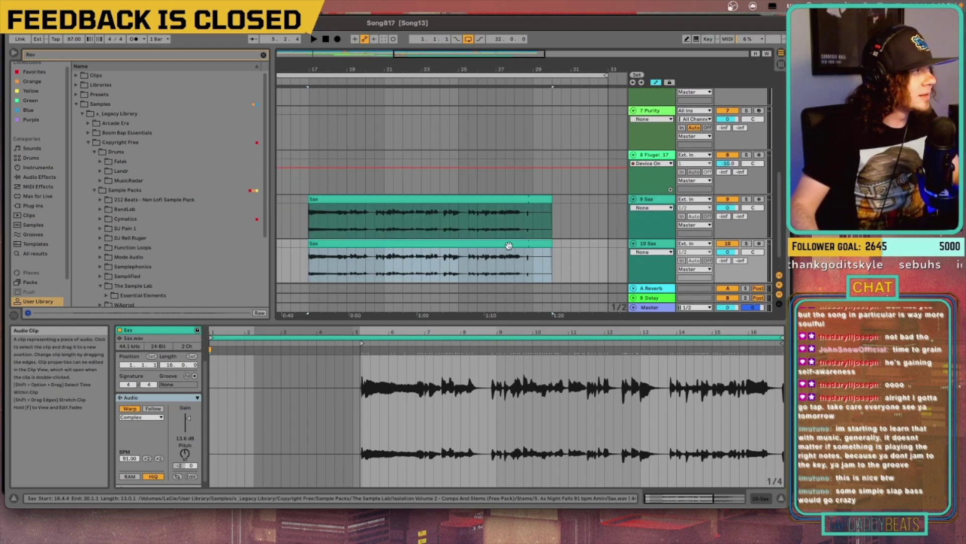
pyautogui.press('Delete')
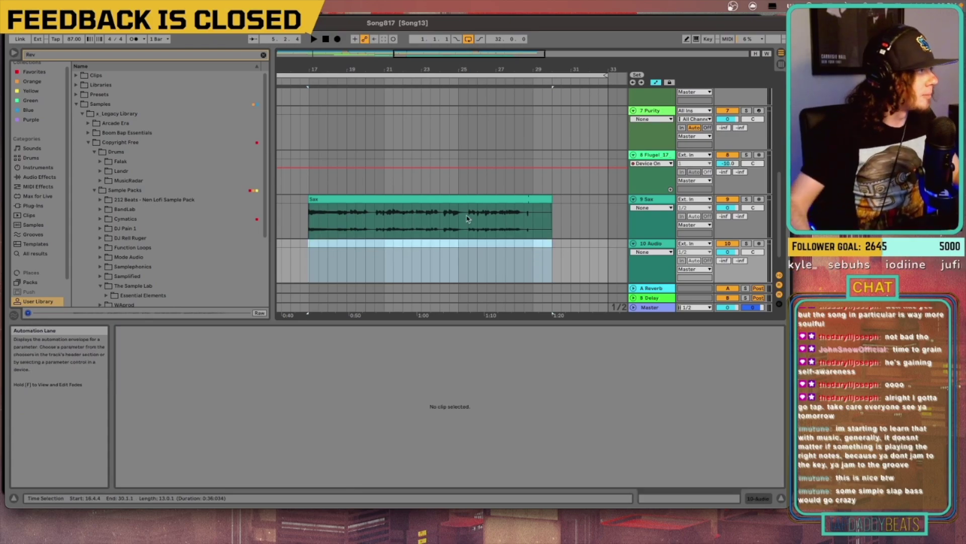
# Step: Place a fresh copy of Sax.wav on the empty track 10 at 15.1.1
pyautogui.scroll(-3, 156, 249)
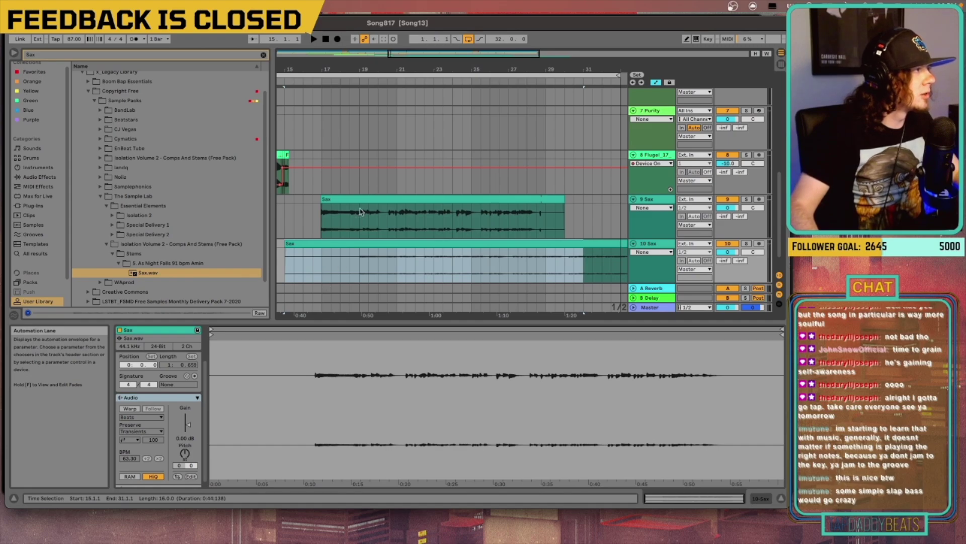
pyautogui.click(544, 255)
pyautogui.moveTo(443, 69); pyautogui.dragTo(410, 40)
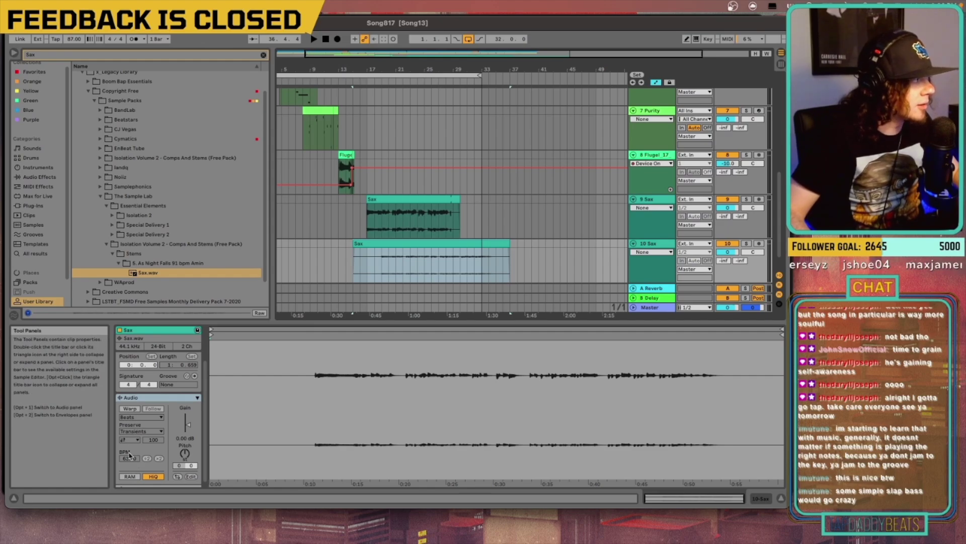
# Step: Turn on warping for the new Sax clip and set its segment BPM to 91
pyautogui.click(135, 409)
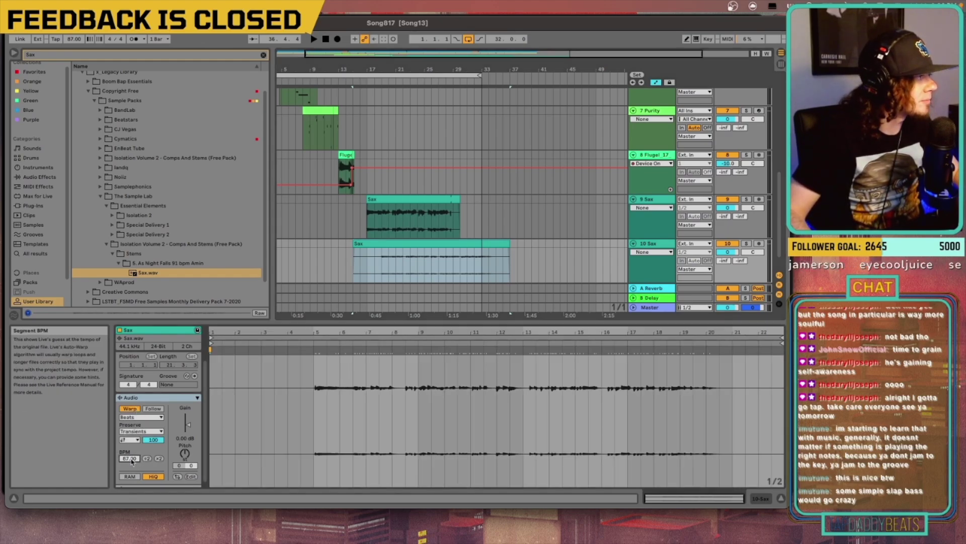
pyautogui.write('91')
pyautogui.press('Return')
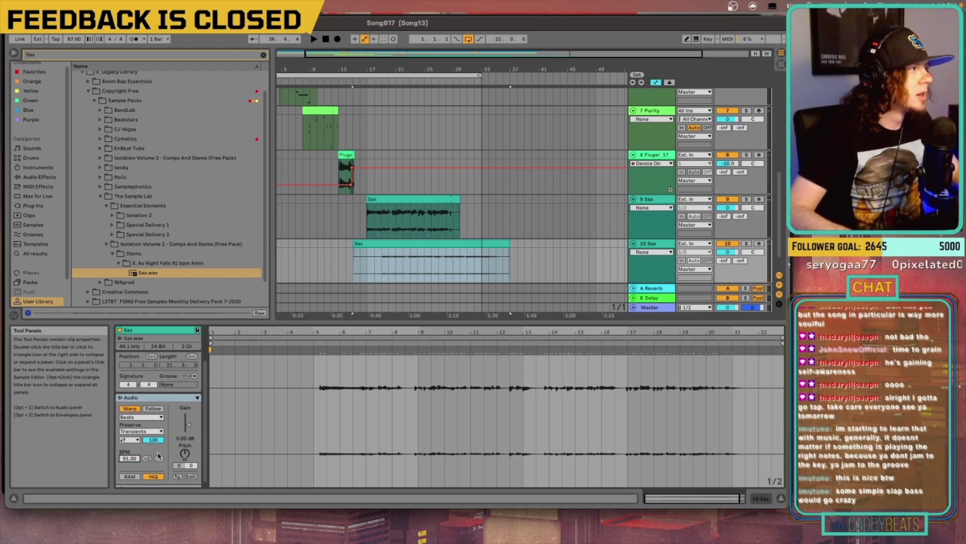
# Step: Line up the track 10 Sax clip with the track 9 Sax clip, lower its pitch to match, and play the section
pyautogui.moveTo(510, 246); pyautogui.dragTo(625, 253)
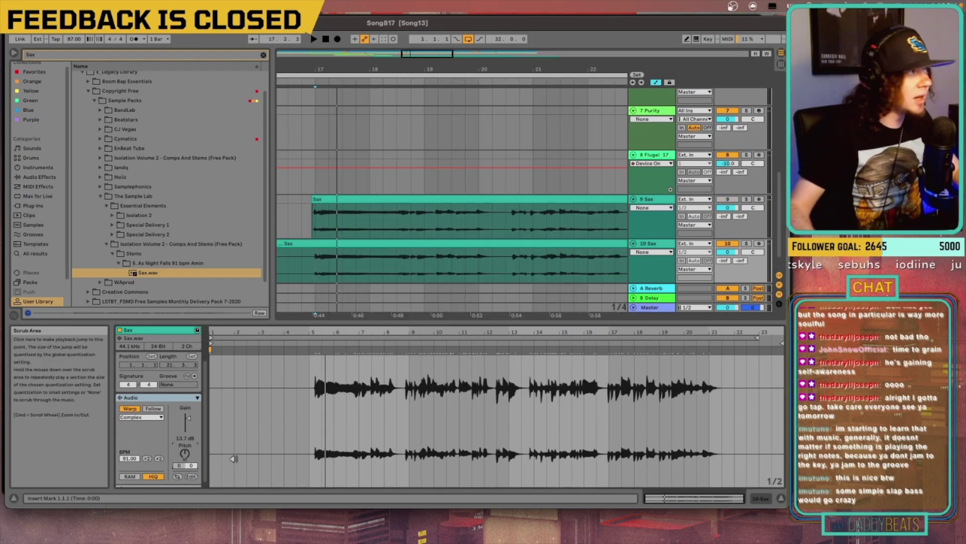
pyautogui.click(374, 206)
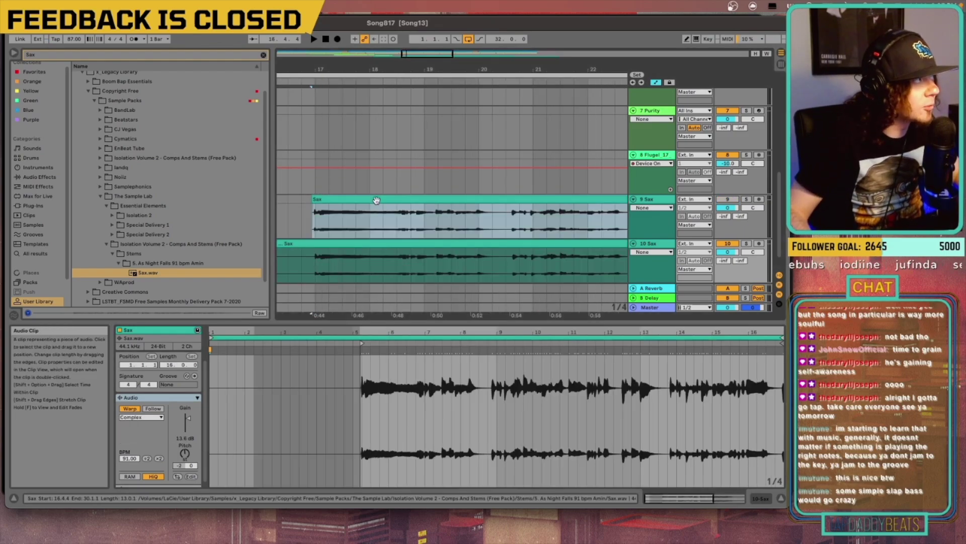
pyautogui.click(551, 253)
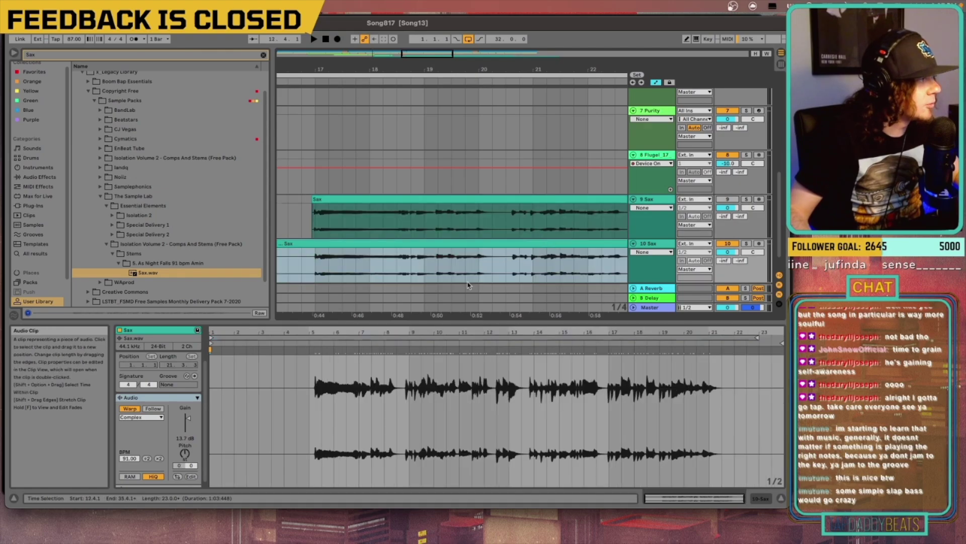
pyautogui.moveTo(184, 456); pyautogui.dragTo(184, 461)
pyautogui.press('space')
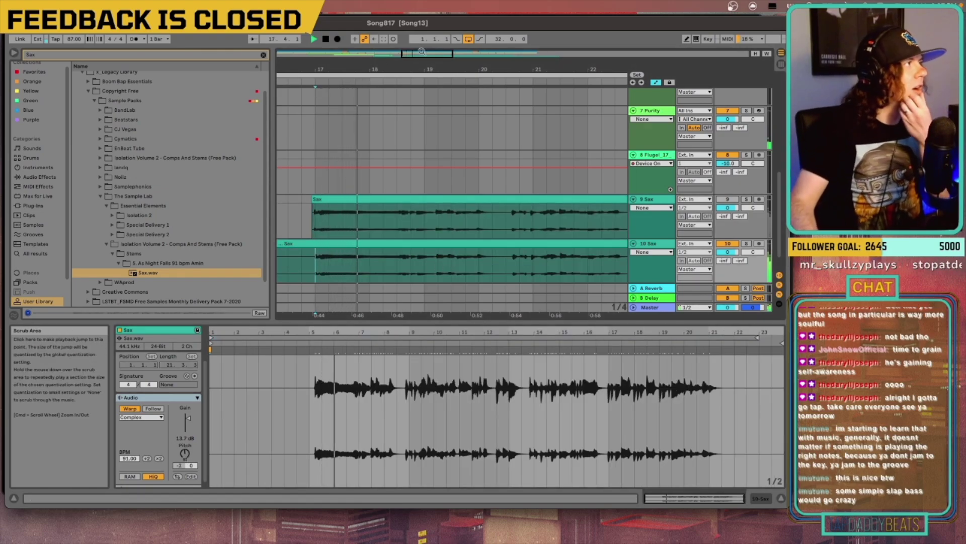
# Step: Disable the first Glue Compressor on Sax track 10 and pan the track to 16R
pyautogui.moveTo(437, 54); pyautogui.dragTo(470, 58)
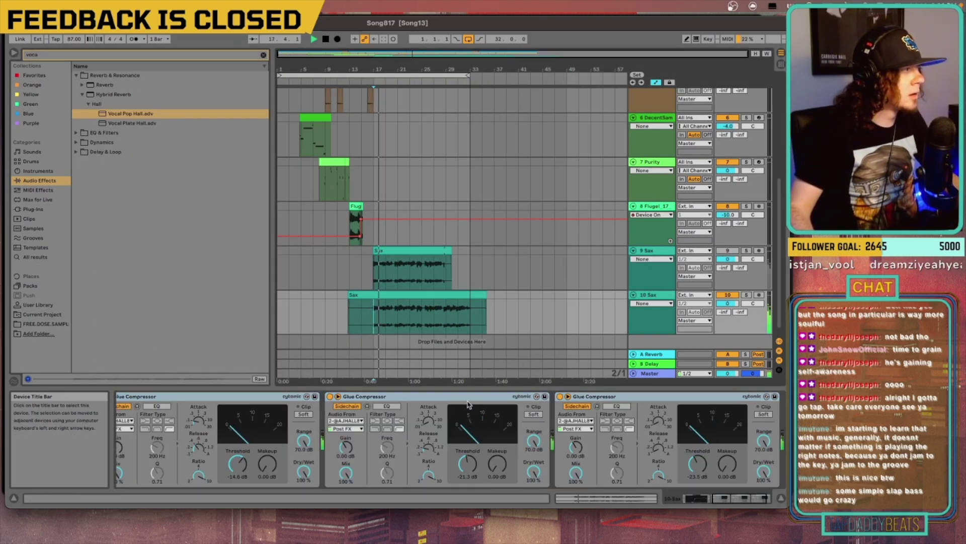
pyautogui.click(726, 500)
pyautogui.moveTo(726, 500); pyautogui.dragTo(724, 500)
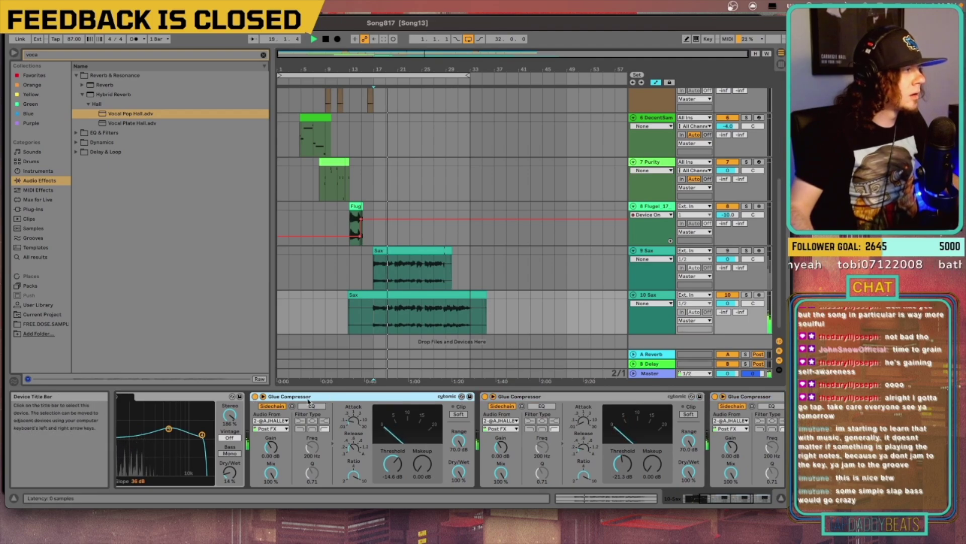
pyautogui.click(254, 396)
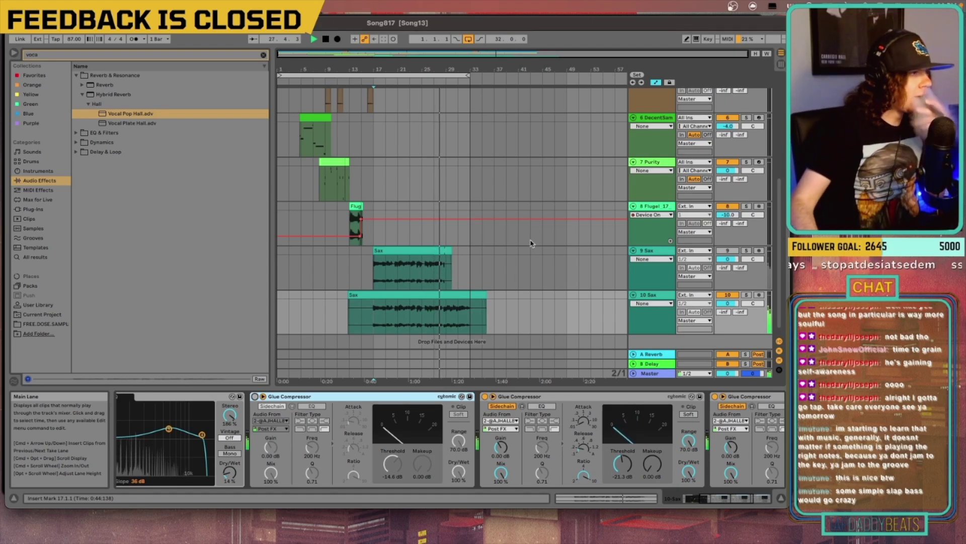
pyautogui.moveTo(753, 303); pyautogui.dragTo(753, 300)
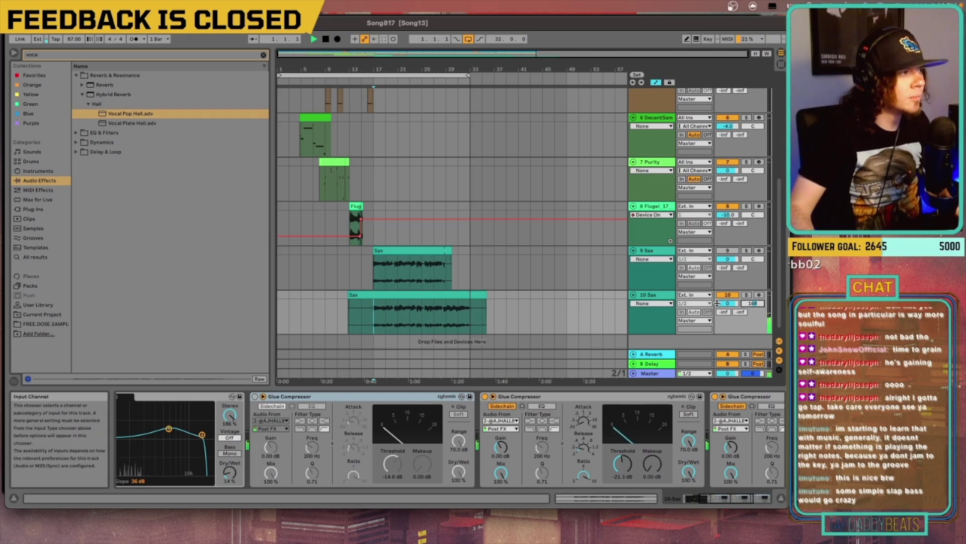
# Step: Copy the track 5 Cymatics clips from bars 9–17 to bar 25, and play the arrangement from bar 32
pyautogui.scroll(8, 416, 147)
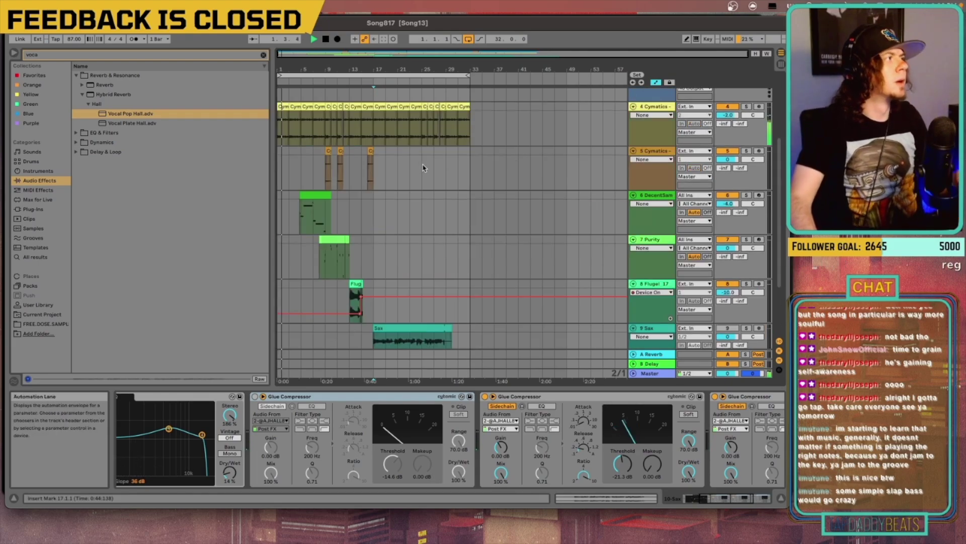
pyautogui.press('space')
pyautogui.moveTo(325, 290); pyautogui.dragTo(371, 274)
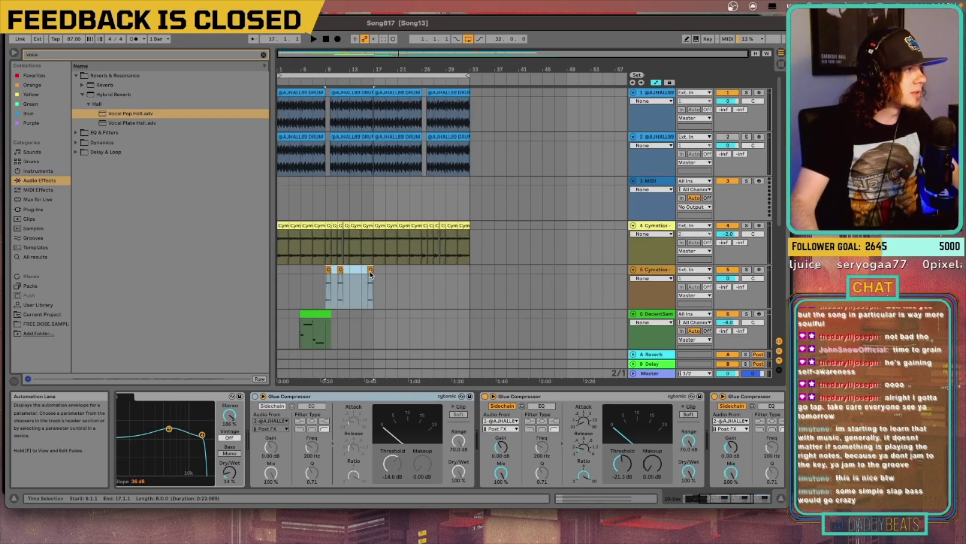
pyautogui.click(425, 276)
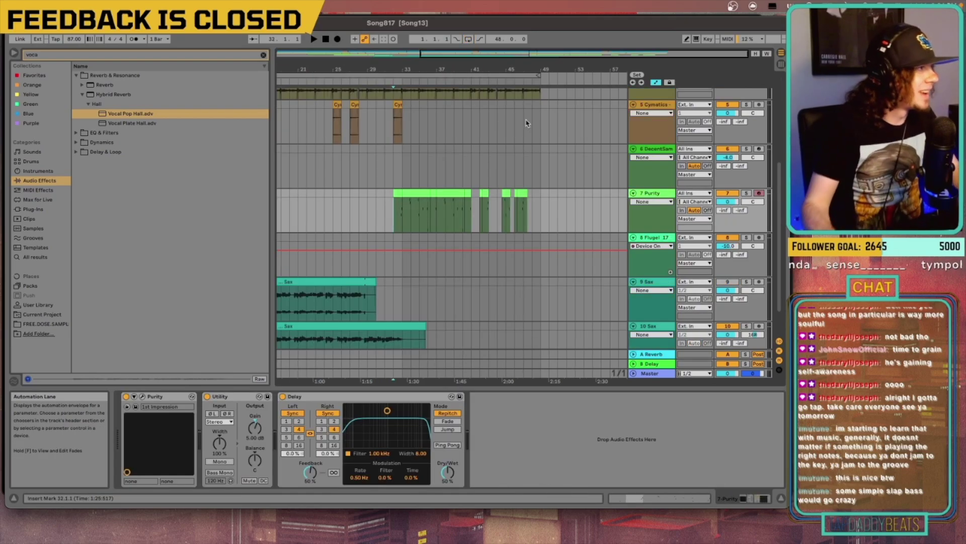
pyautogui.press('space')
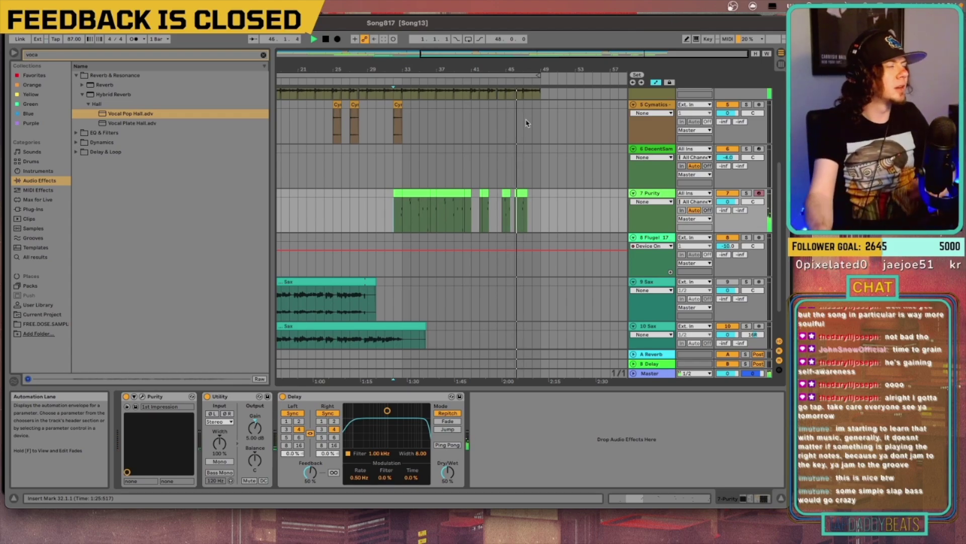
# Step: Add a Utility effect to drum break track 1 and automate its gain to fade out from bar 41
pyautogui.scroll(3, 484, 167)
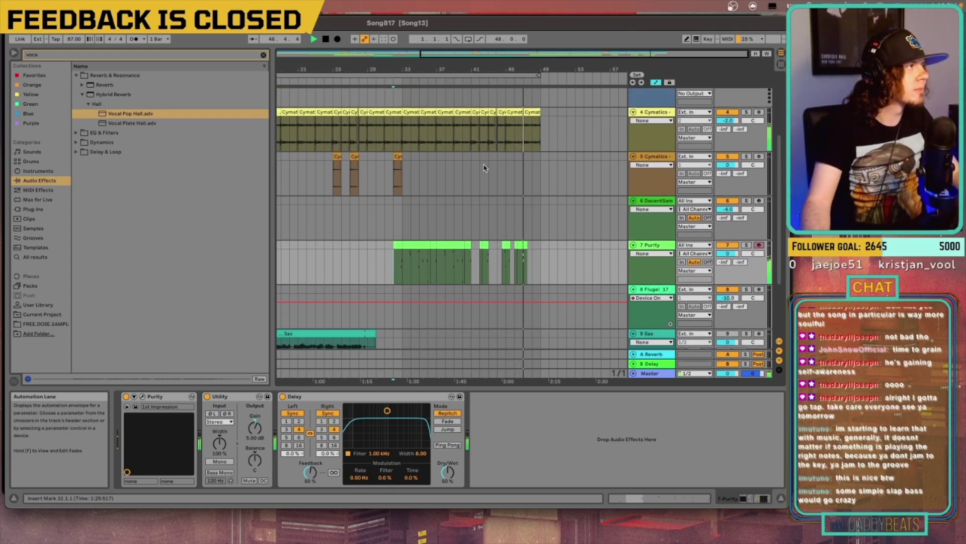
pyautogui.scroll(6, 484, 167)
pyautogui.moveTo(491, 53); pyautogui.dragTo(538, 76)
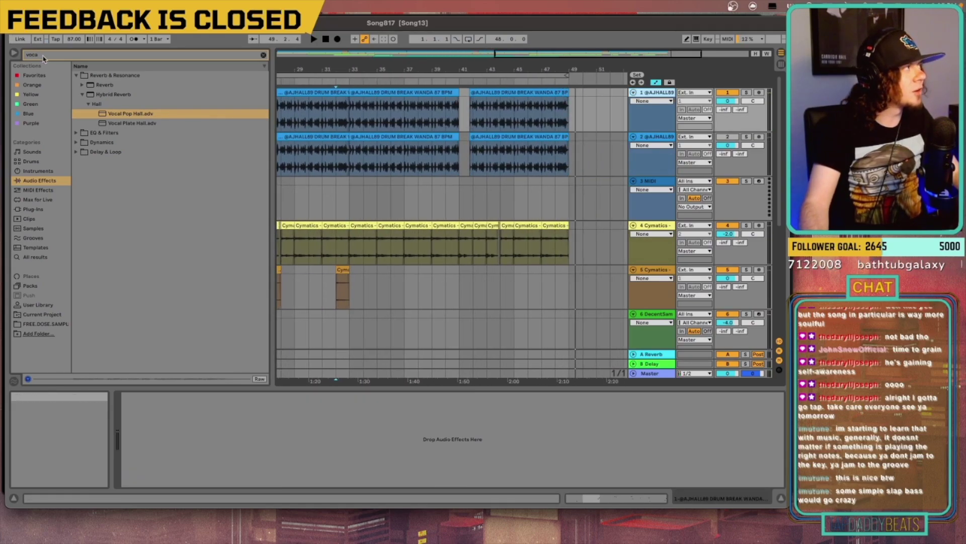
pyautogui.hotkey('ctrl', 'f')
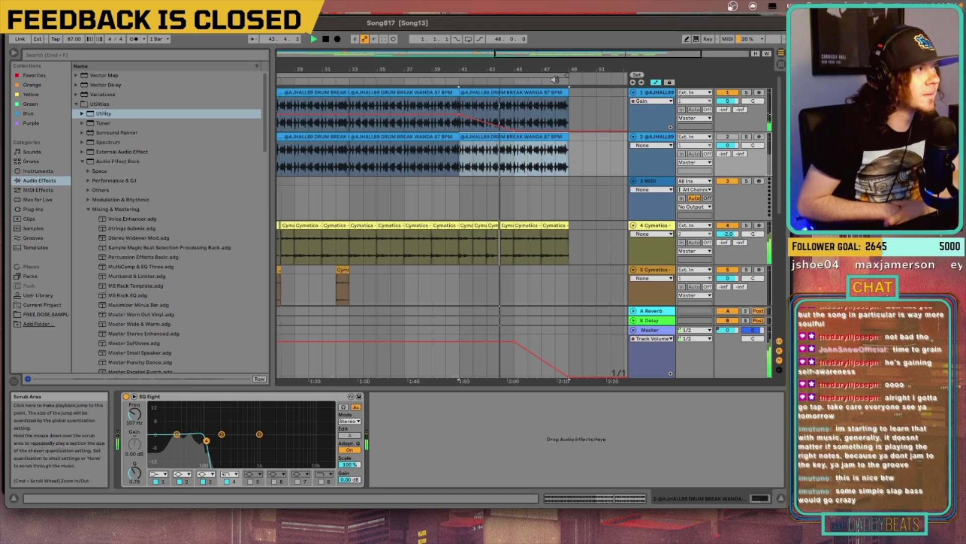
# Step: Copy the Utility from drum break track 1 and paste it after EQ Eight on track 2
pyautogui.click(653, 93)
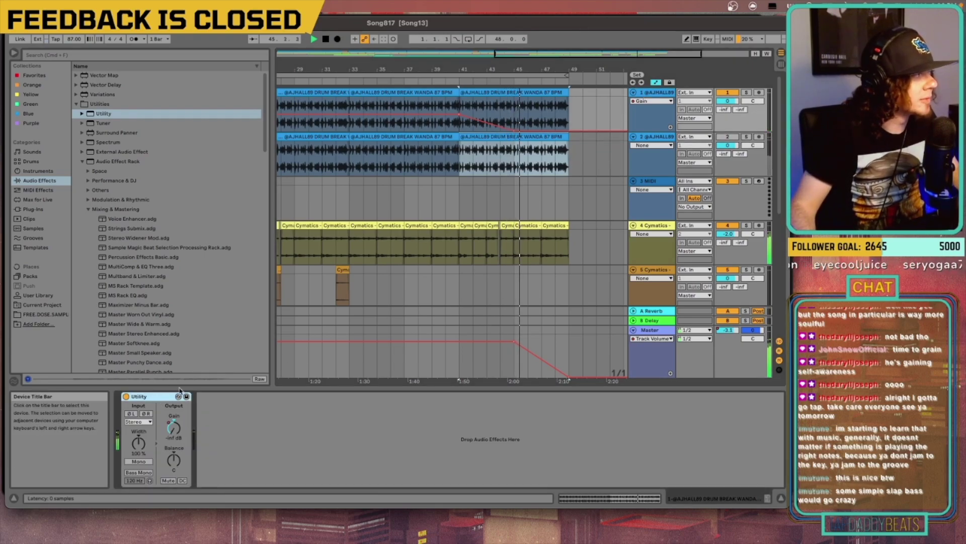
pyautogui.click(656, 137)
pyautogui.click(413, 429)
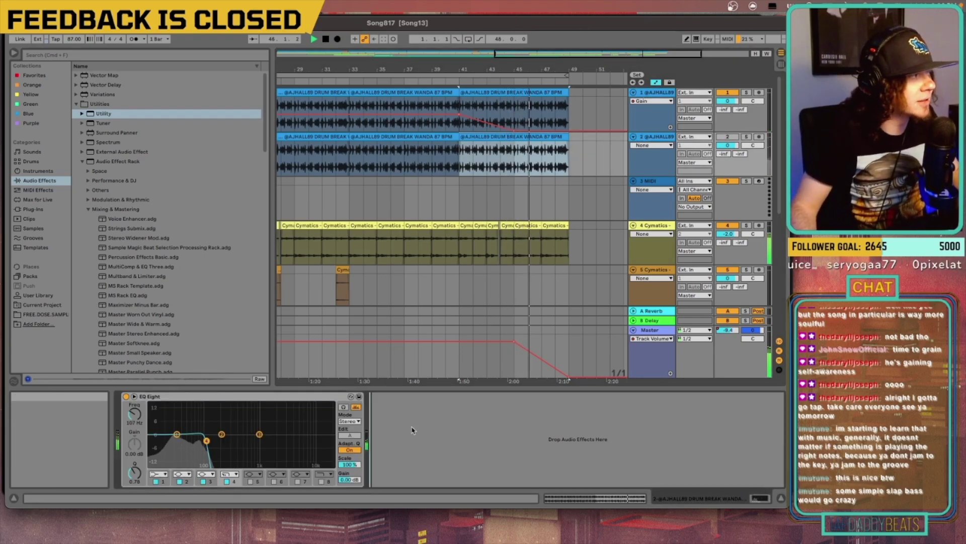
pyautogui.press('super+v')
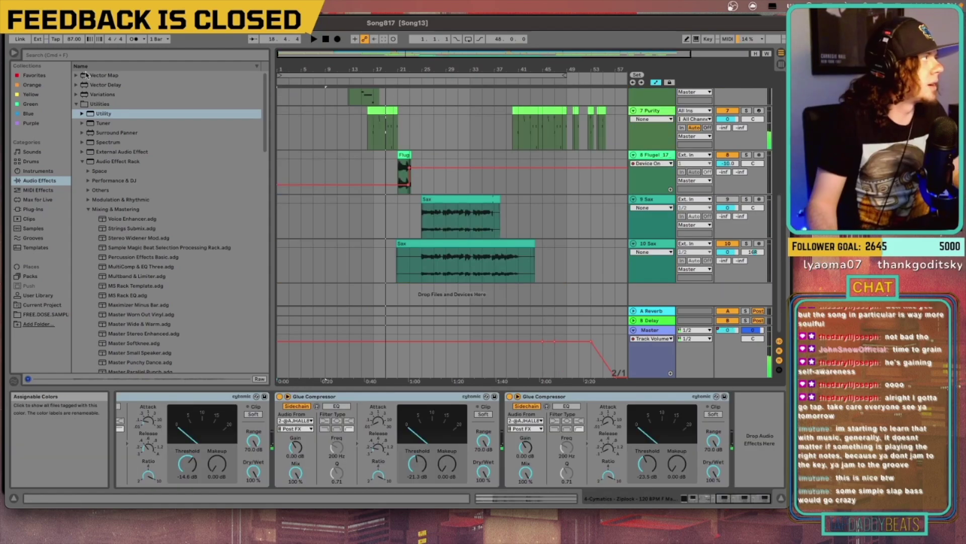
# Step: Search the samples for "rest" and place People in restaurant 2.wav on a new track 11 from bar 1 to bar 9
pyautogui.click(45, 52)
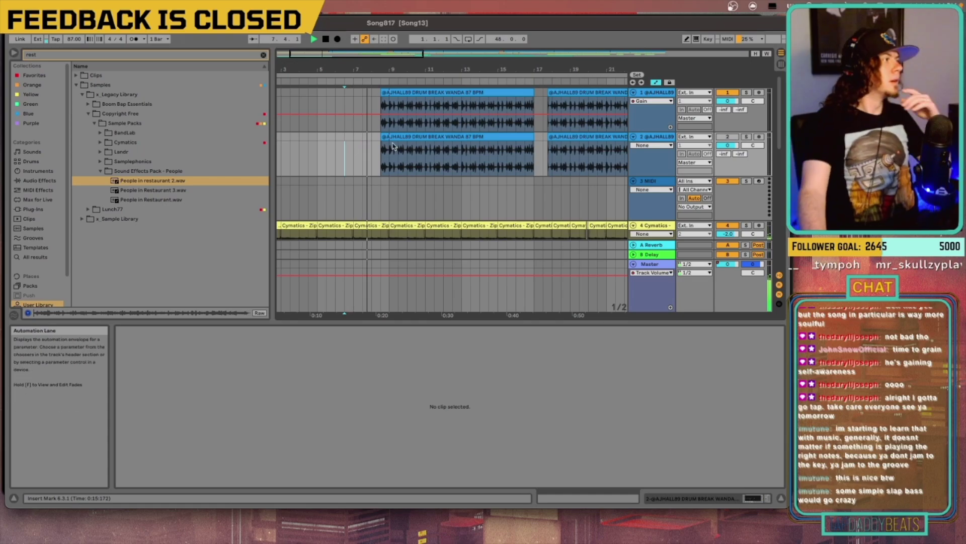
pyautogui.scroll(-3, 393, 146)
pyautogui.scroll(-7, 420, 174)
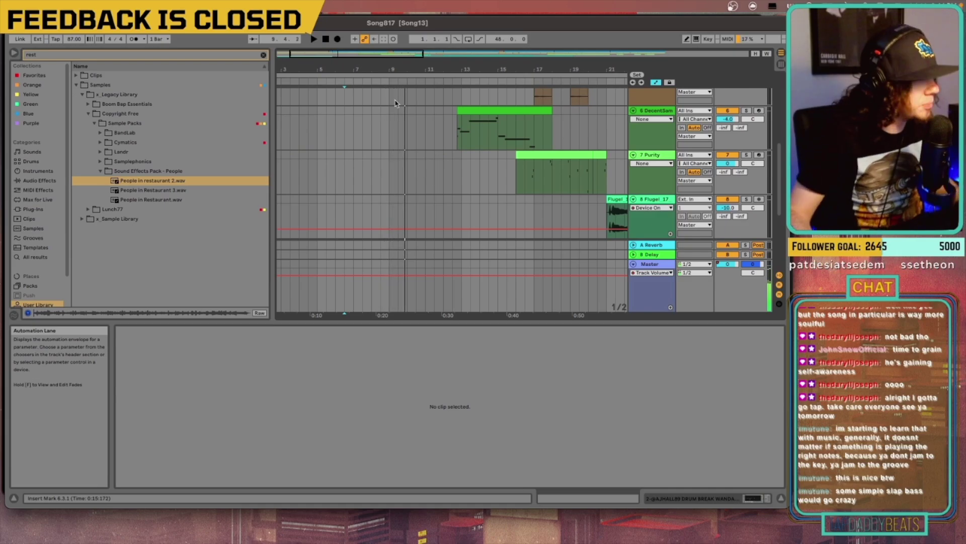
pyautogui.scroll(-2, 437, 141)
pyautogui.scroll(-2, 438, 133)
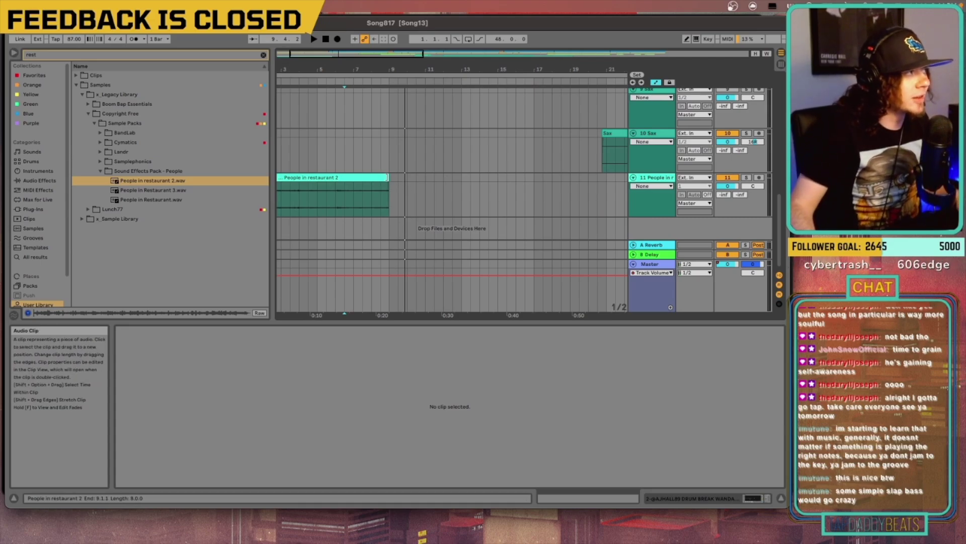
pyautogui.click(385, 192)
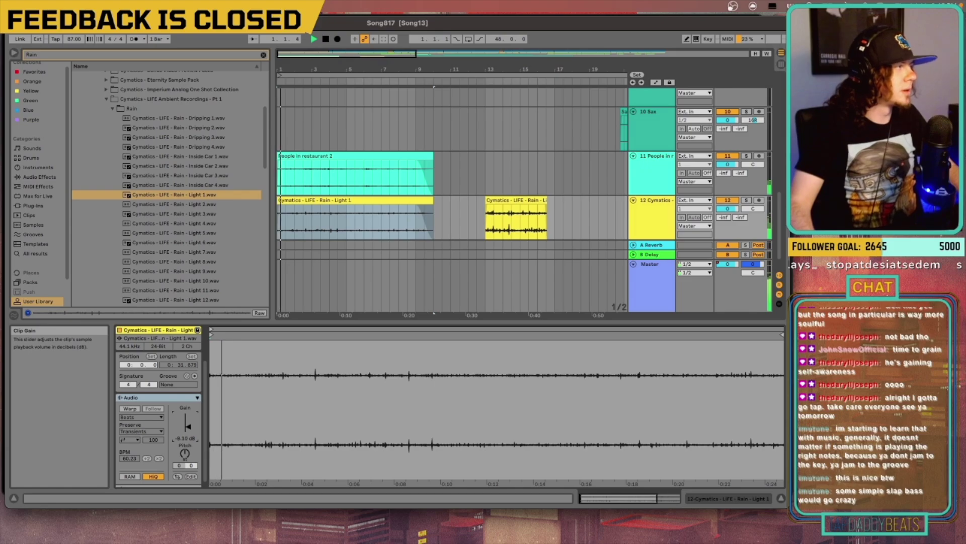
# Step: Lower the gain of the Rain - Light 1 clip at bar 1 to -15.4 dB and delete the spare rain clip at bar 13
pyautogui.moveTo(188, 426); pyautogui.dragTo(188, 430)
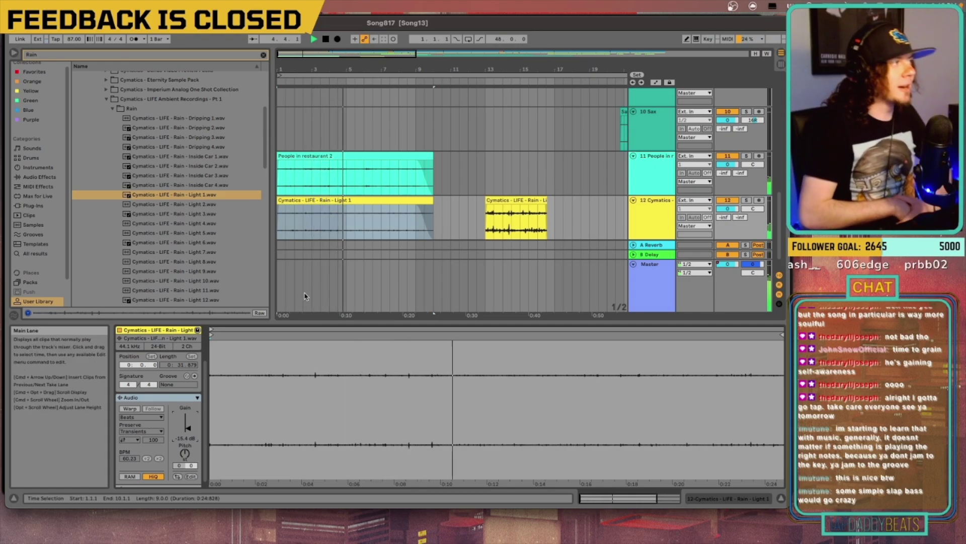
pyautogui.click(487, 198)
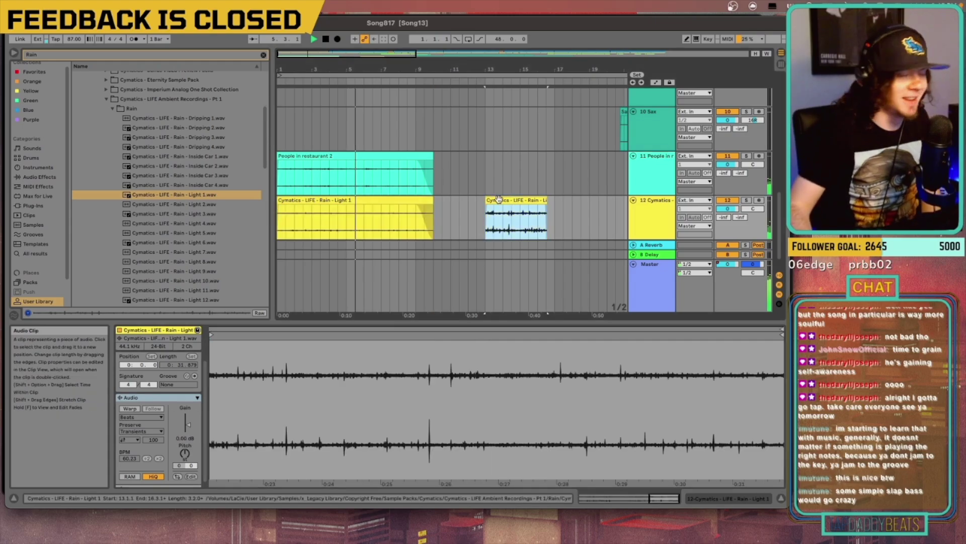
pyautogui.press('Delete')
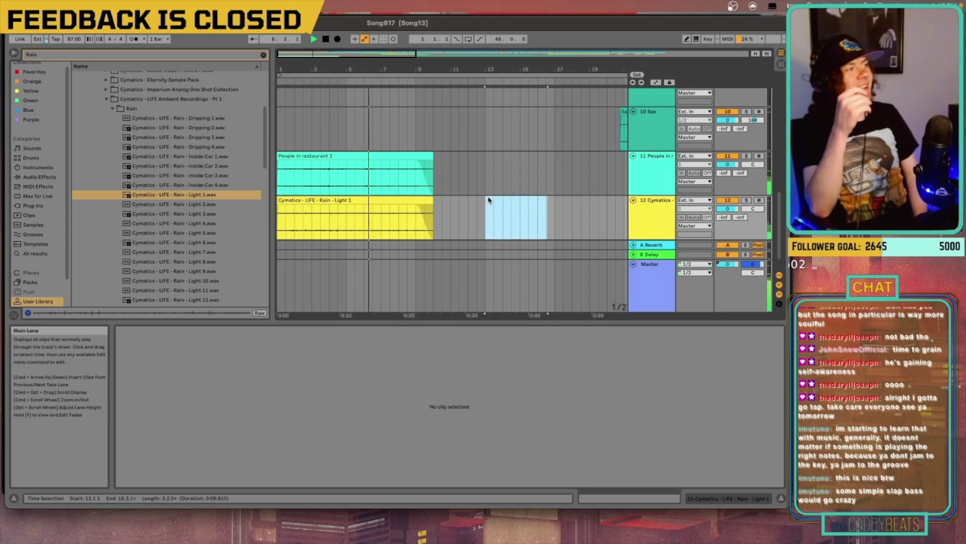